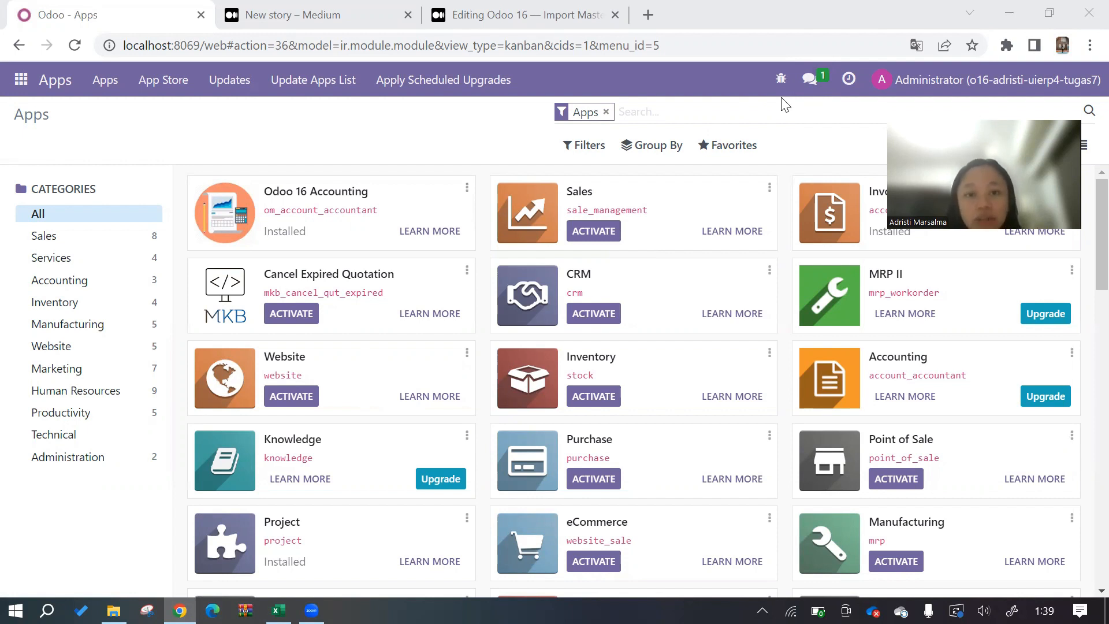
- Open the Chart of Accounts list from the Accounting app's configuration and look through the existing accounts
click(13, 77)
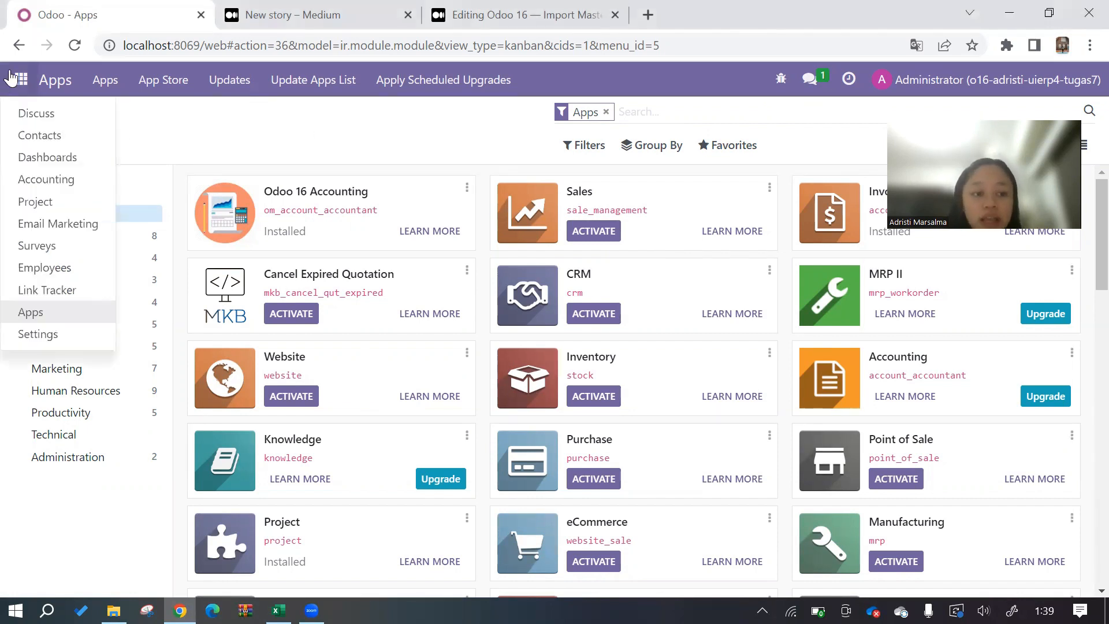
click(63, 194)
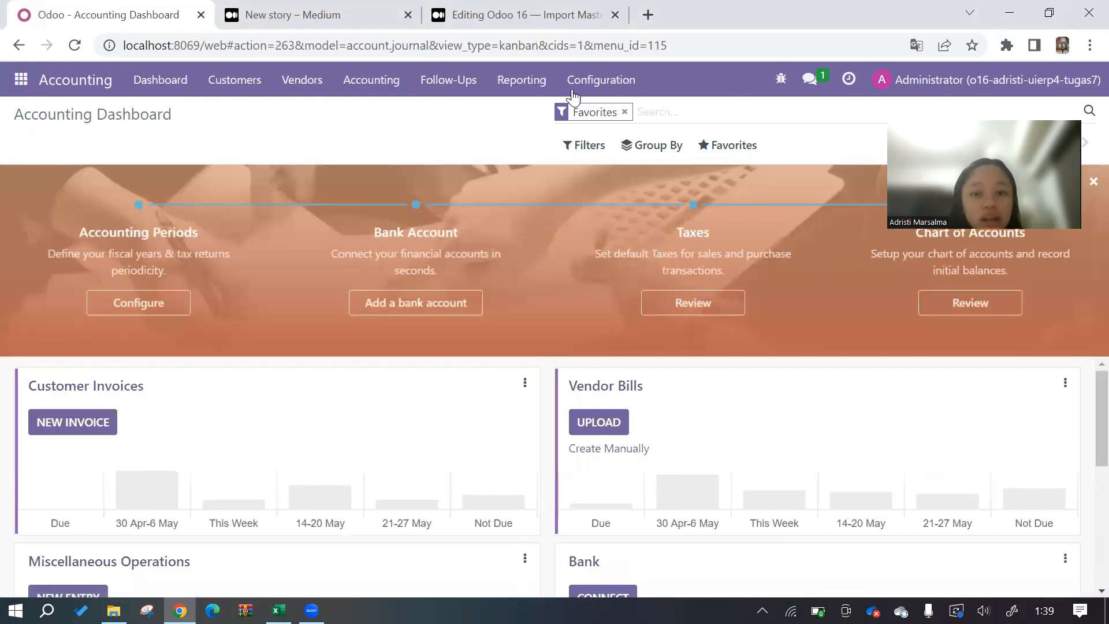
click(574, 90)
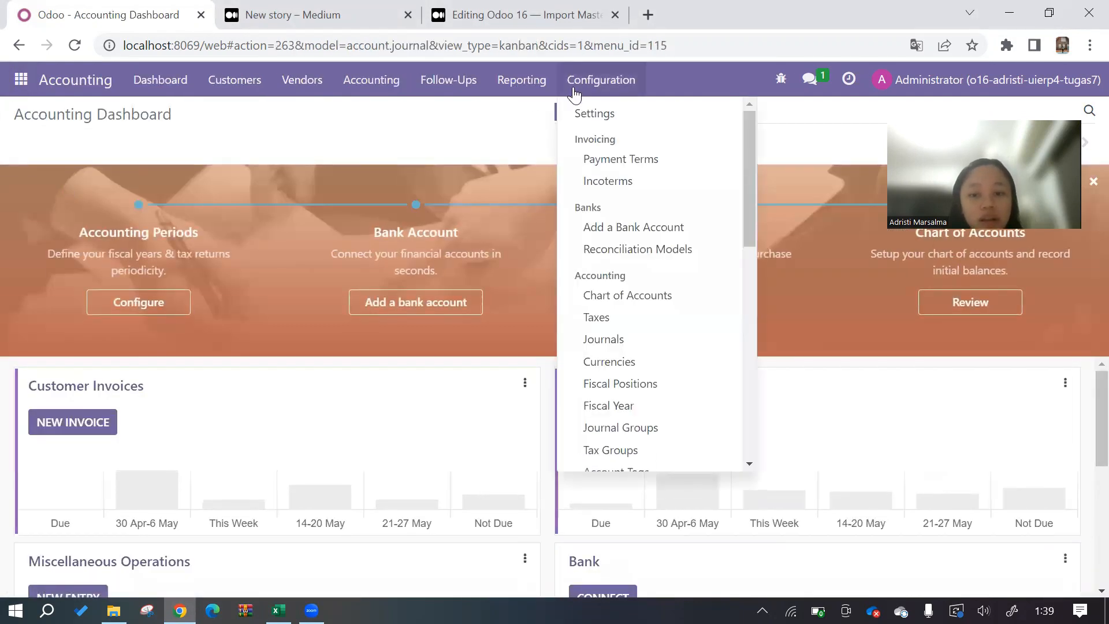
click(663, 296)
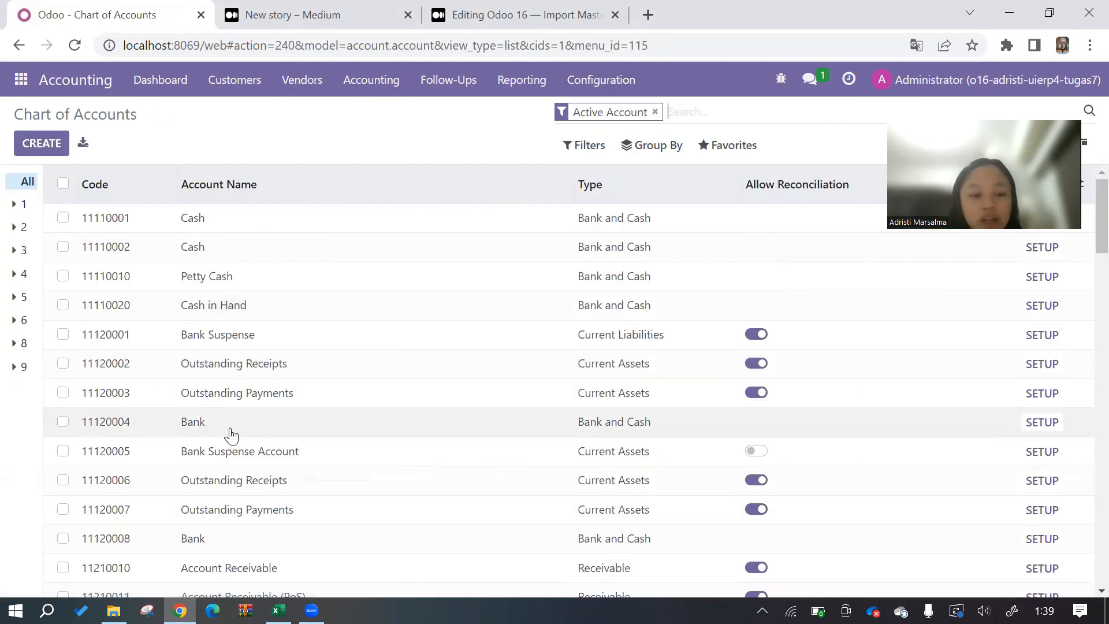
scroll(230, 434, down, 5)
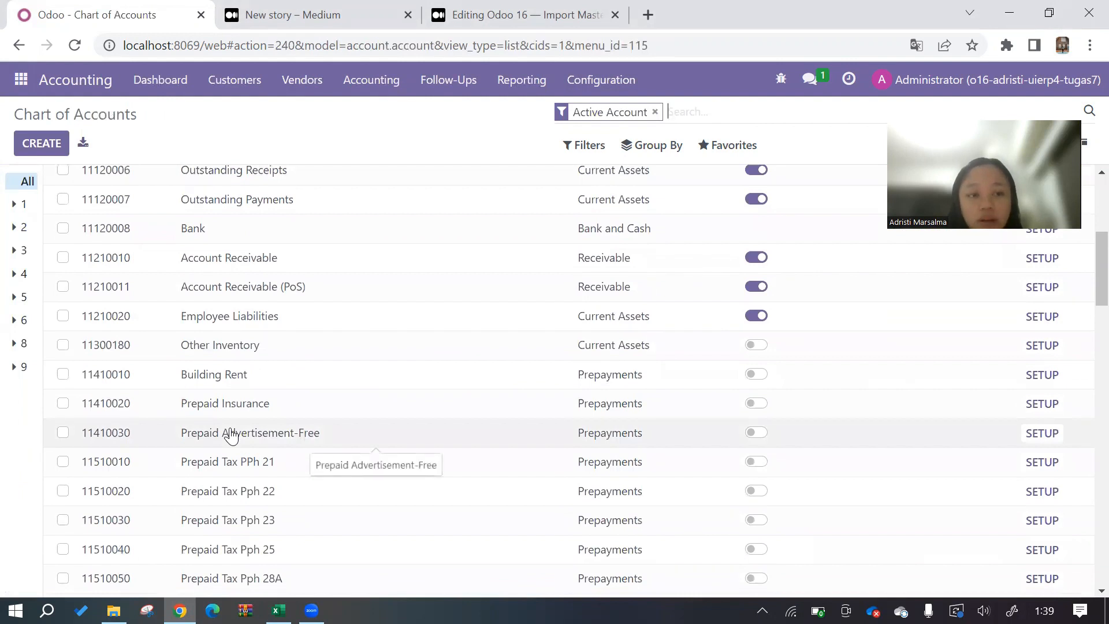
scroll(232, 435, up, 4)
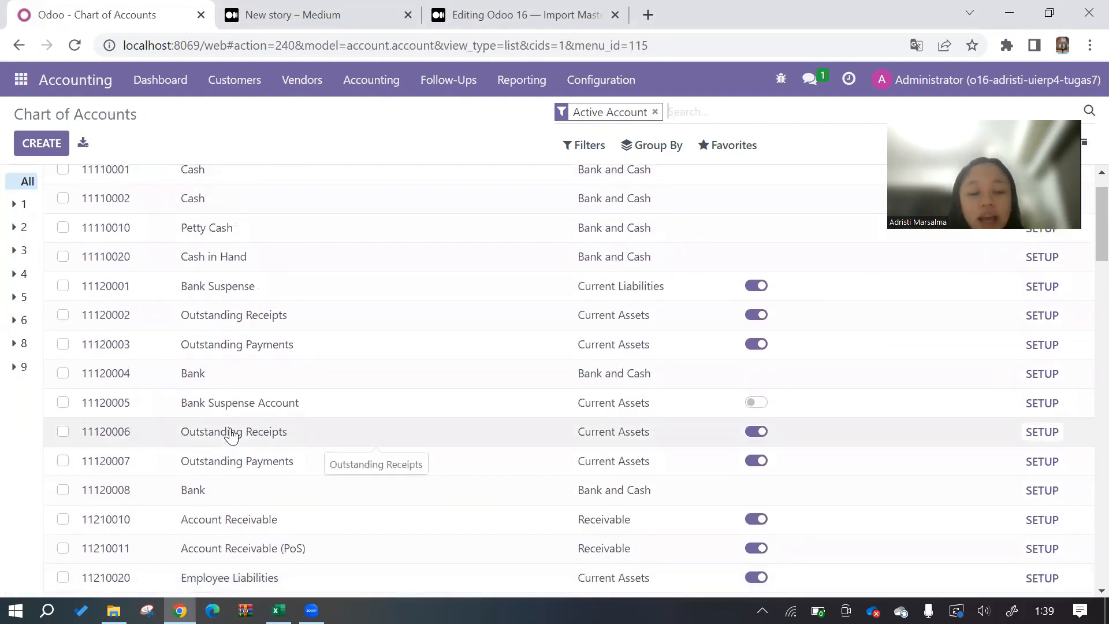
scroll(231, 434, up, 1)
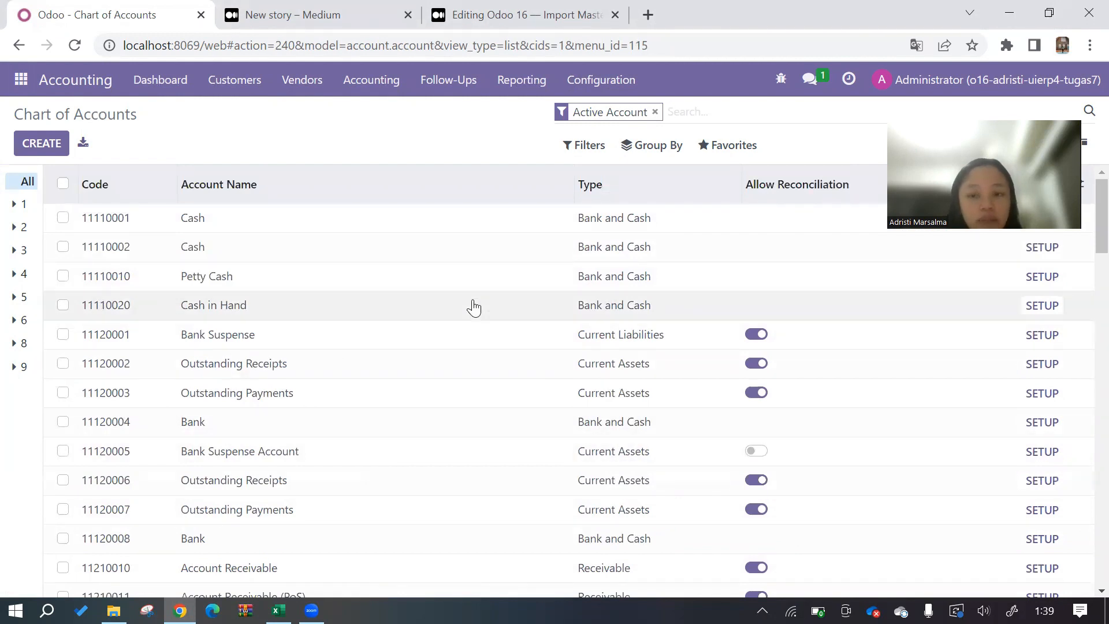
- Load the 01 account.account Excel workbook from the master data folder in Tugas 7 into a record import and test it
click(732, 156)
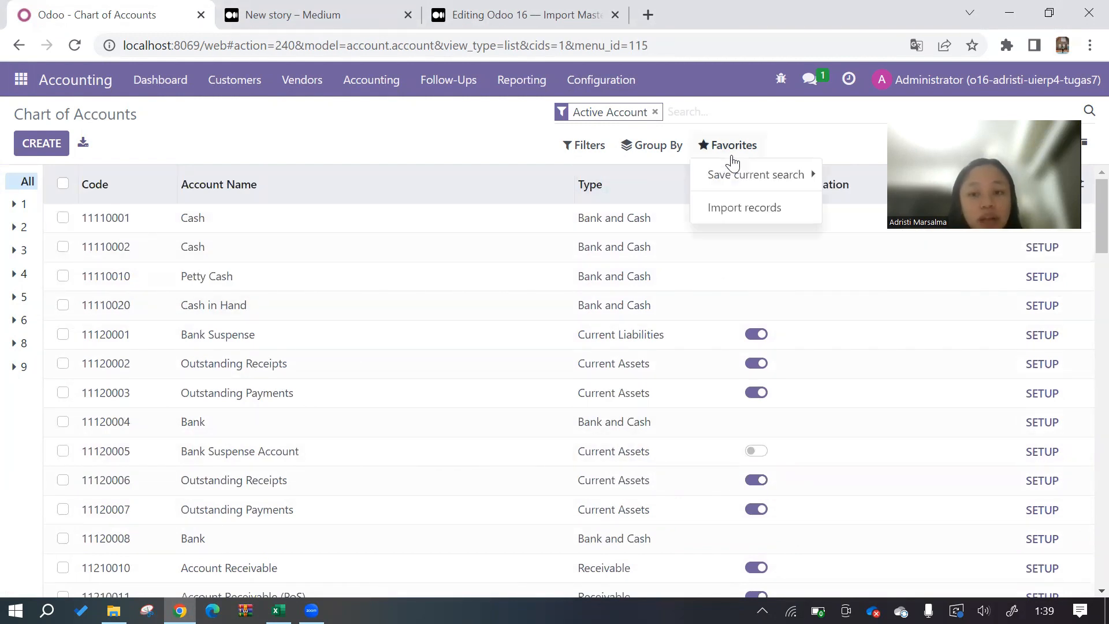
click(735, 209)
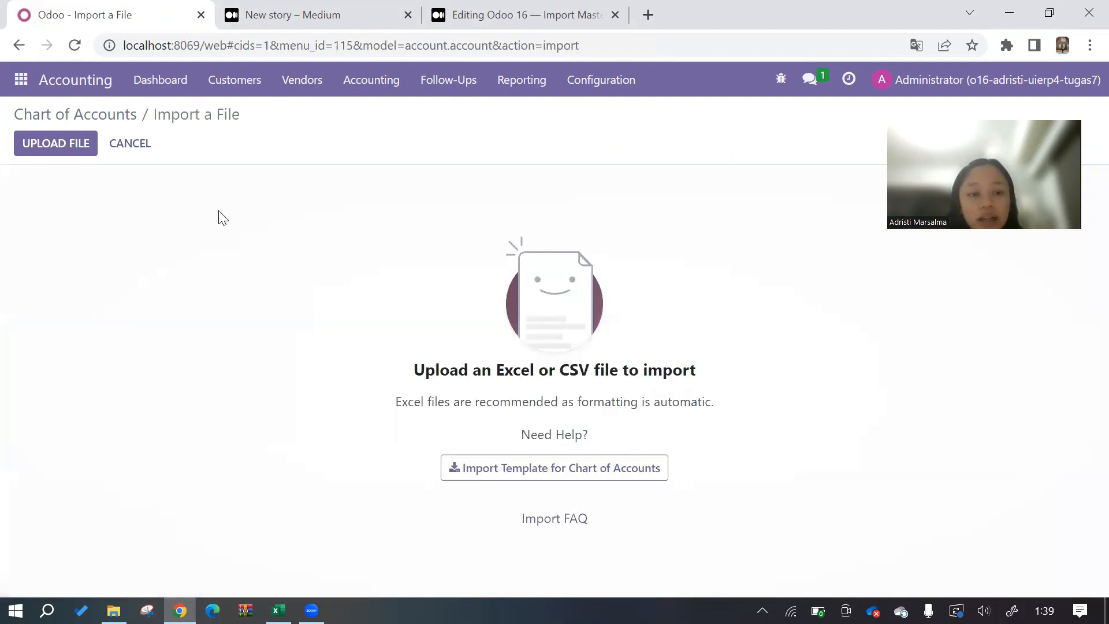
click(65, 144)
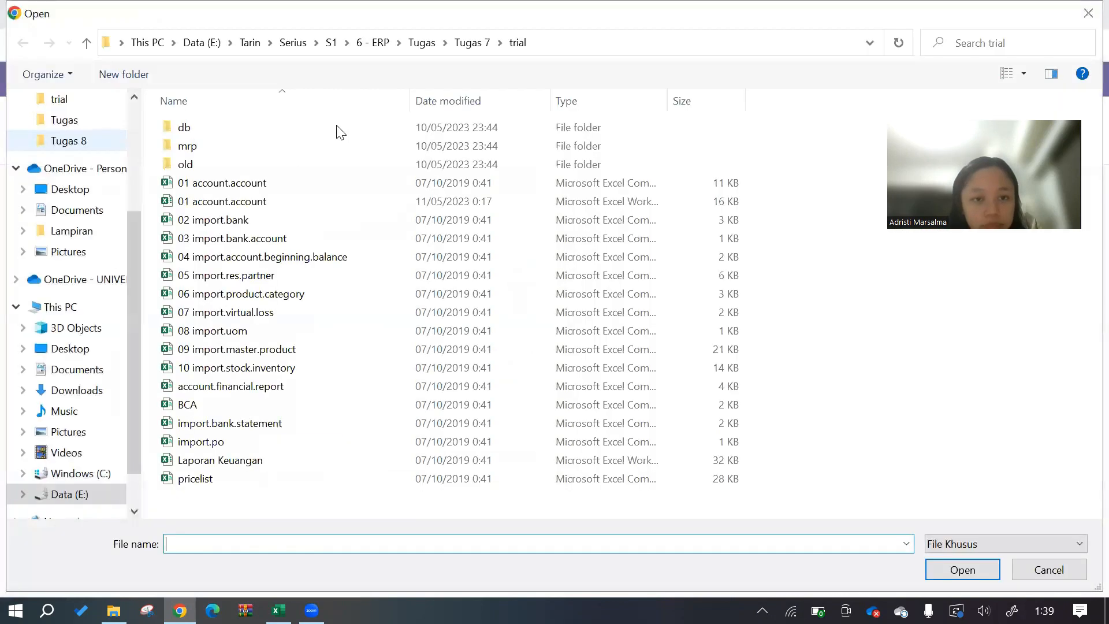
click(465, 43)
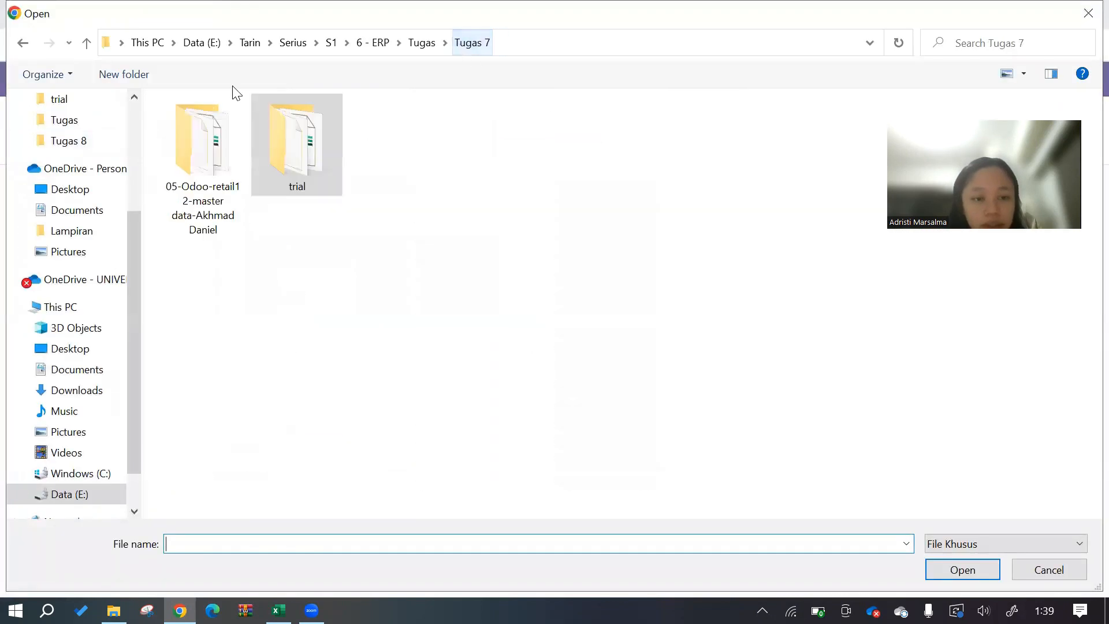
double_click(208, 189)
click(270, 202)
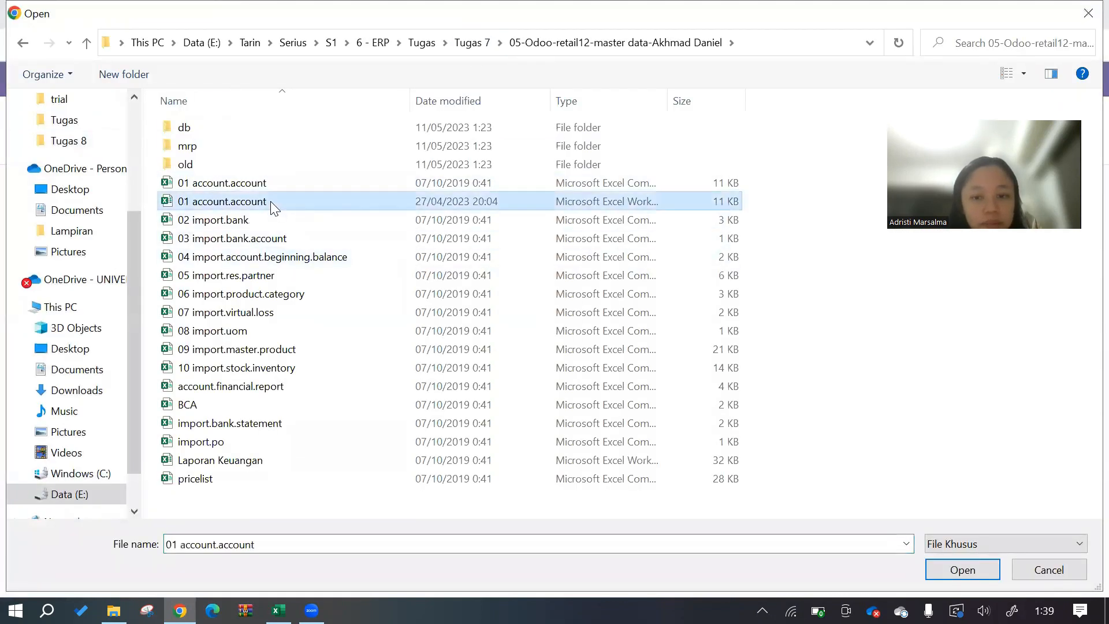
click(962, 570)
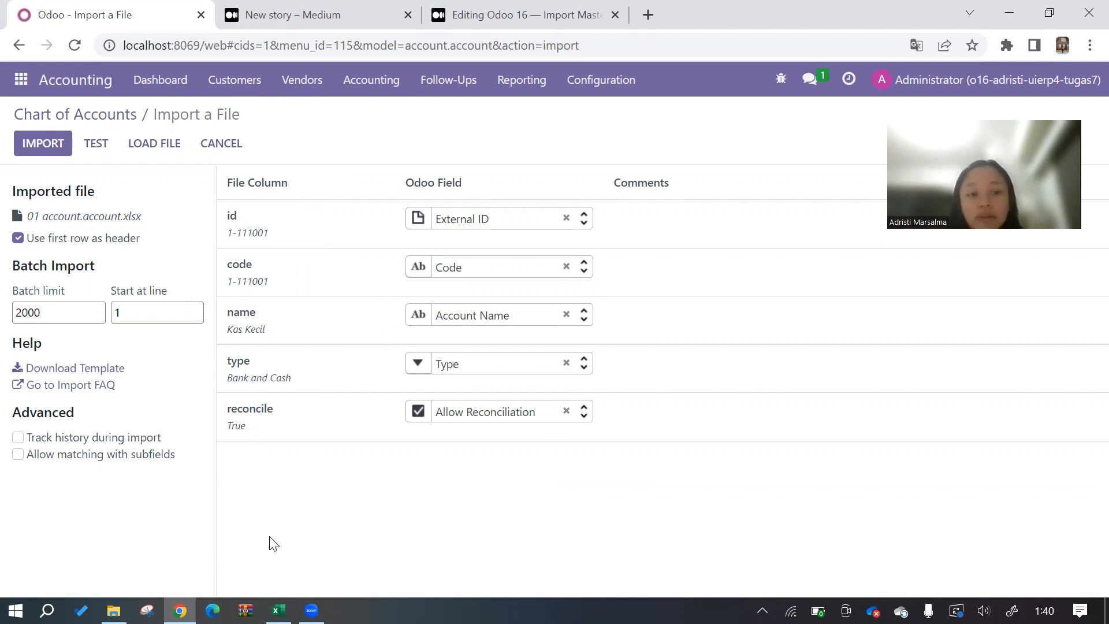
click(95, 144)
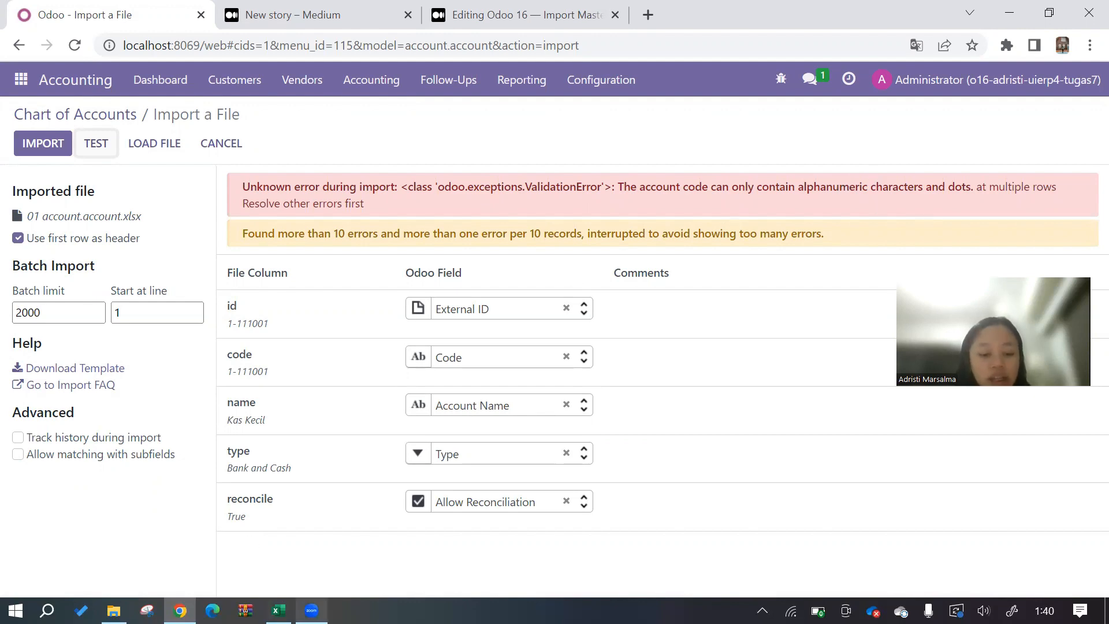
- Switch to the 01 account.account workbook in Excel, check its code column and enable editing
click(279, 610)
scroll(317, 318, down, 3)
scroll(317, 318, up, 3)
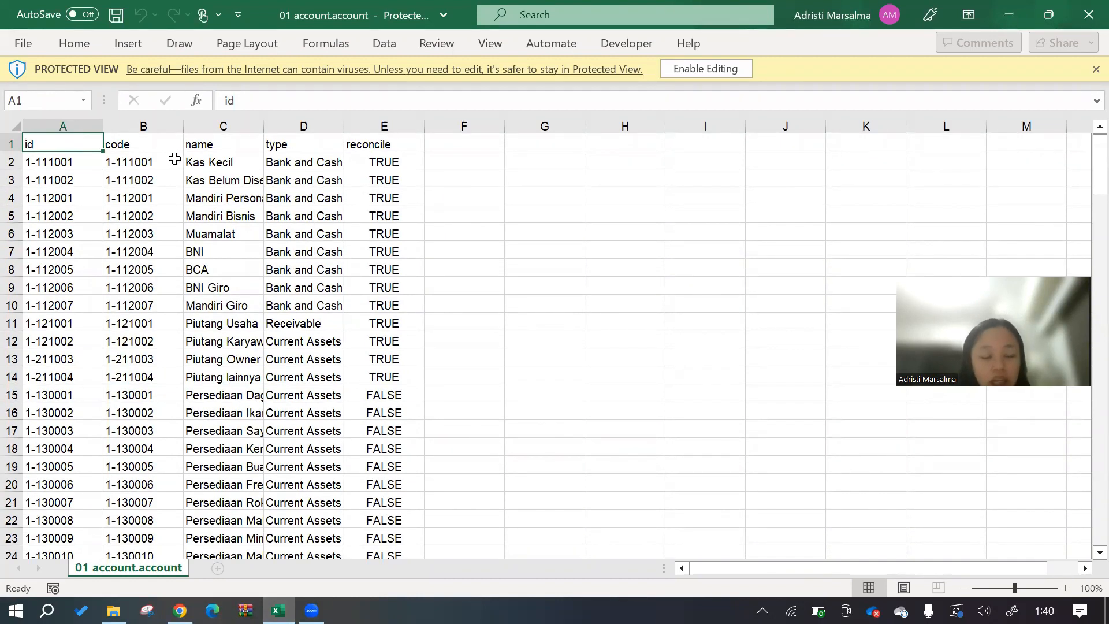
click(179, 159)
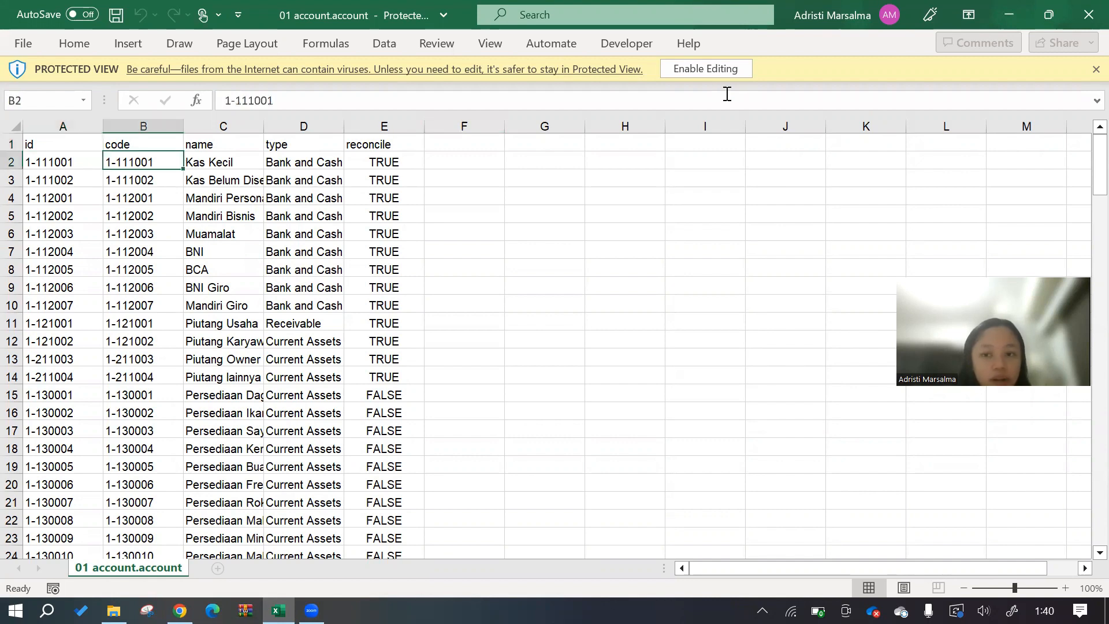
click(705, 69)
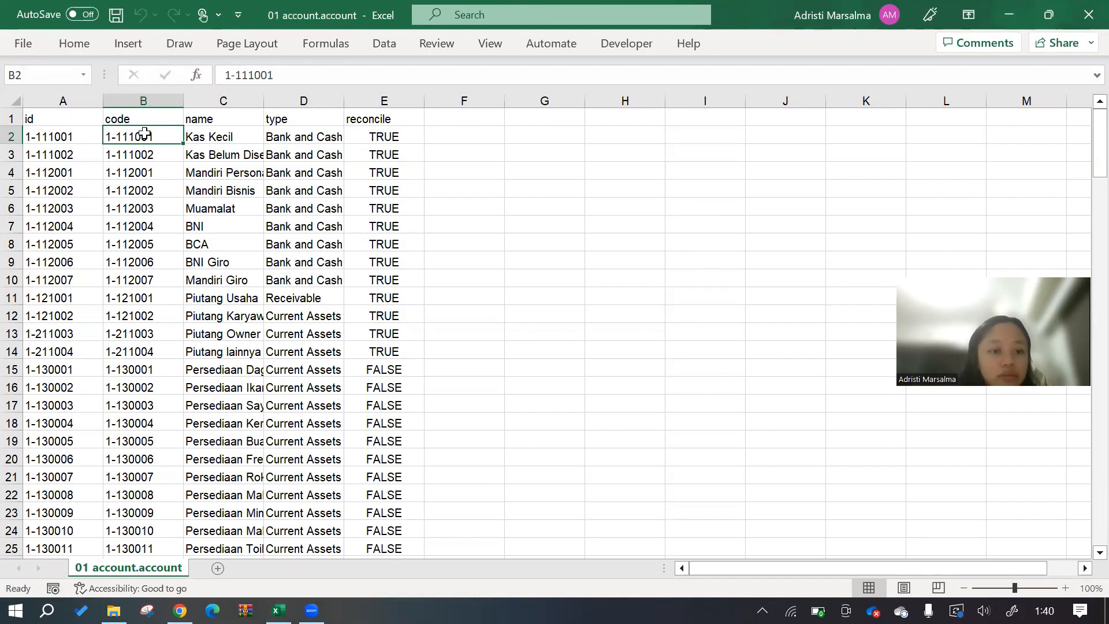
- Replace every "-" with nothing in the code column from B2 to the last row, and save the workbook
click(141, 183)
click(158, 133)
key(ctrl+shift+Down)
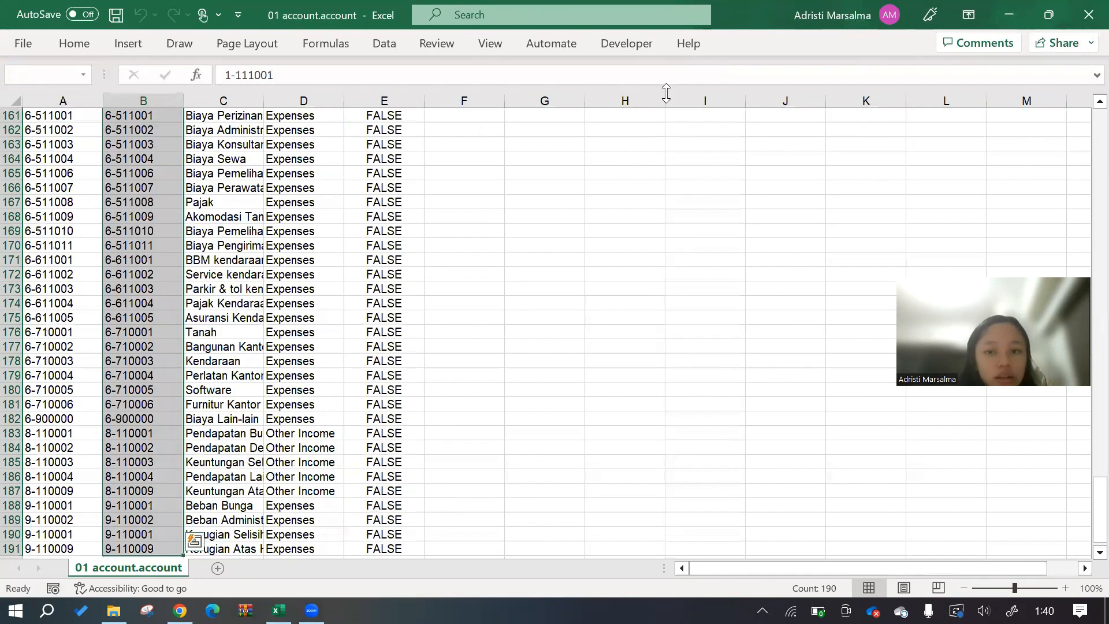
click(77, 46)
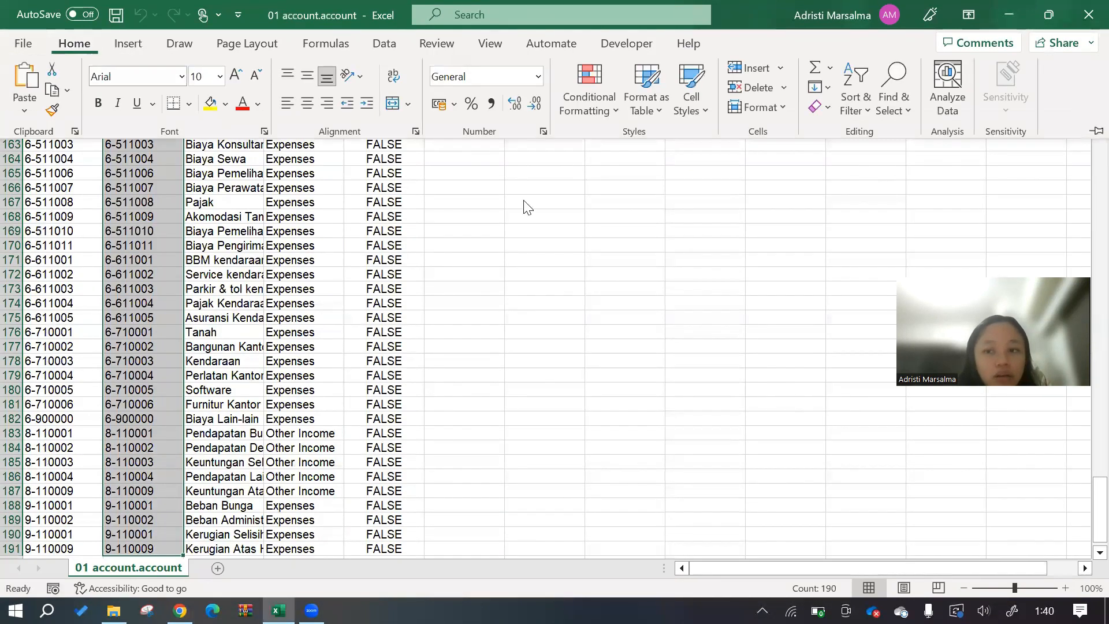
click(902, 101)
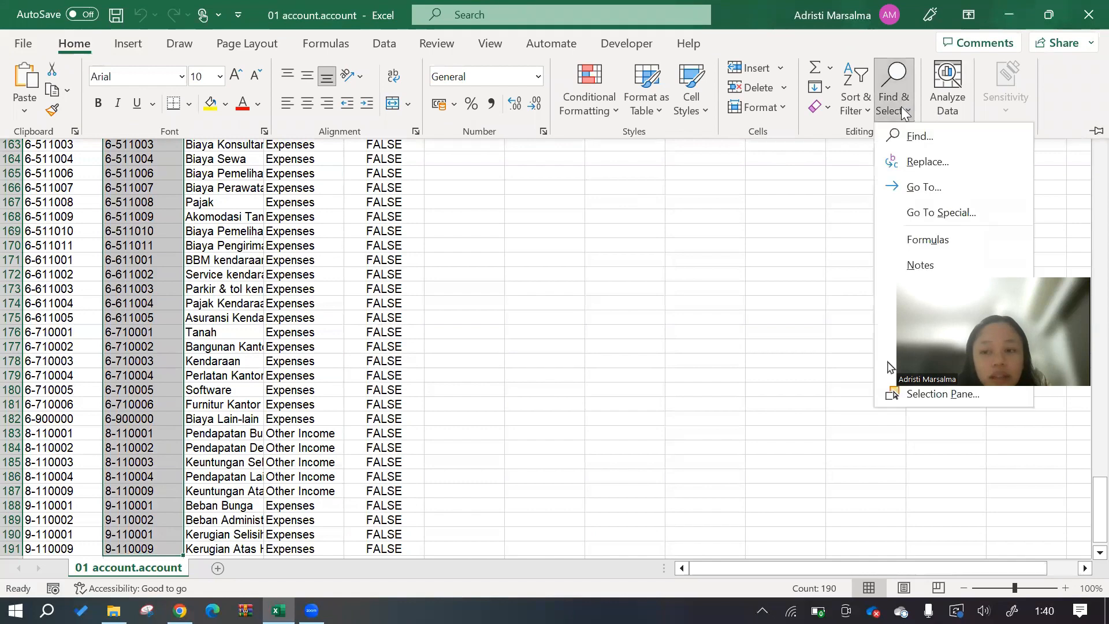
click(916, 162)
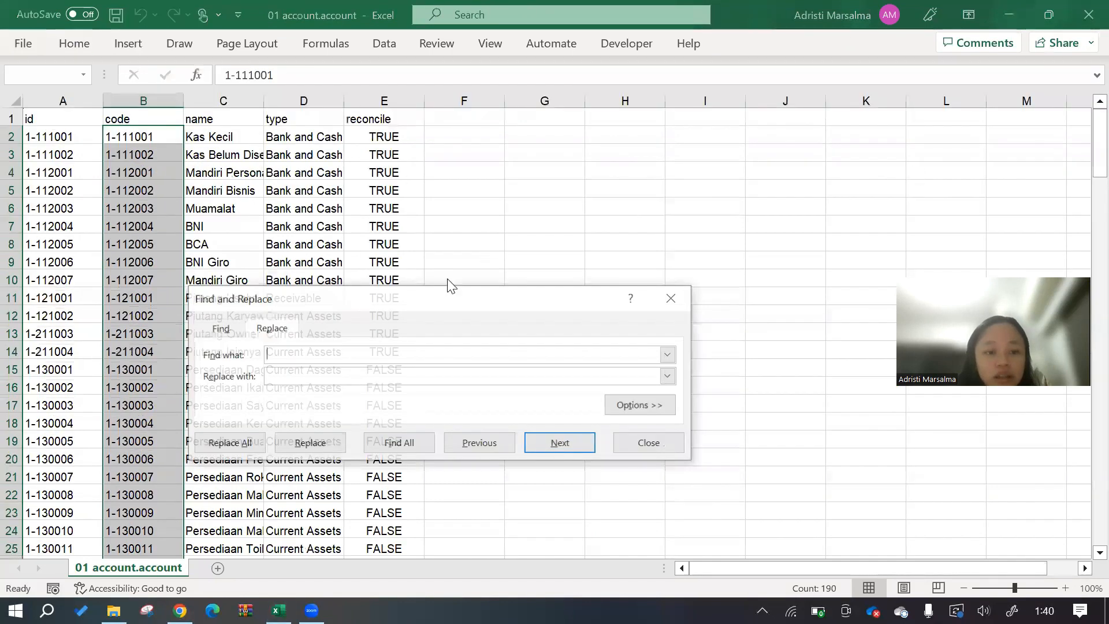
text(-)
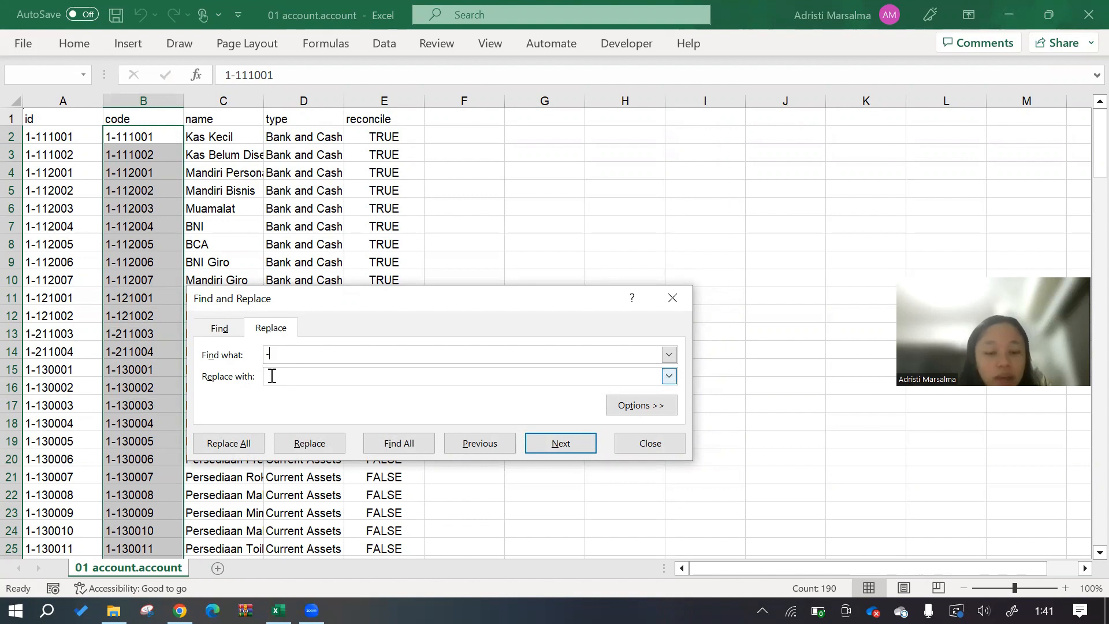
click(246, 448)
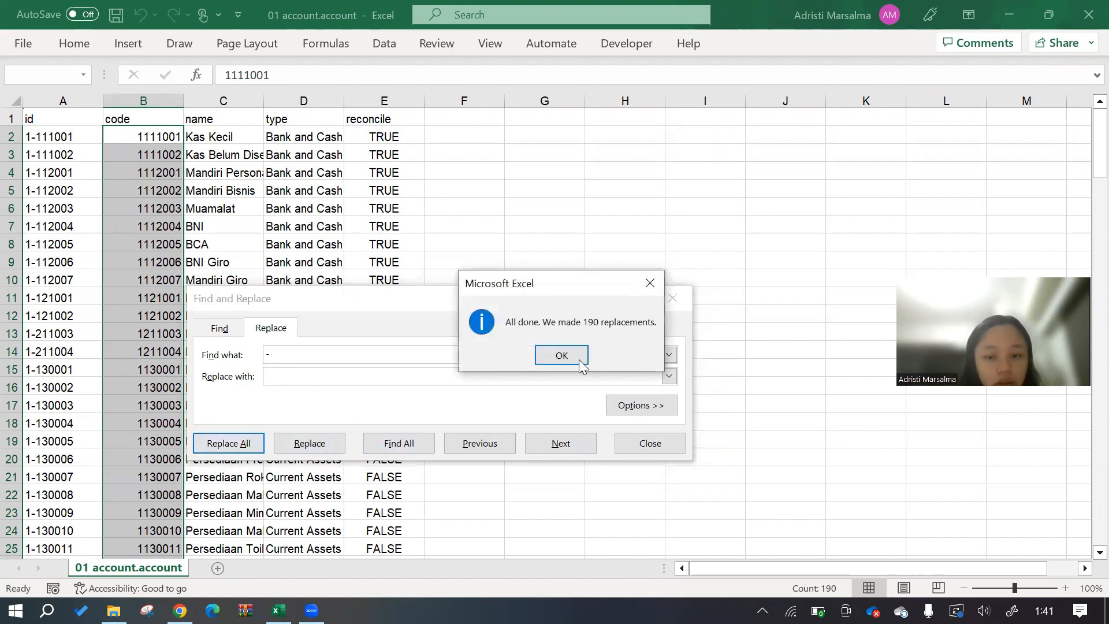
click(581, 363)
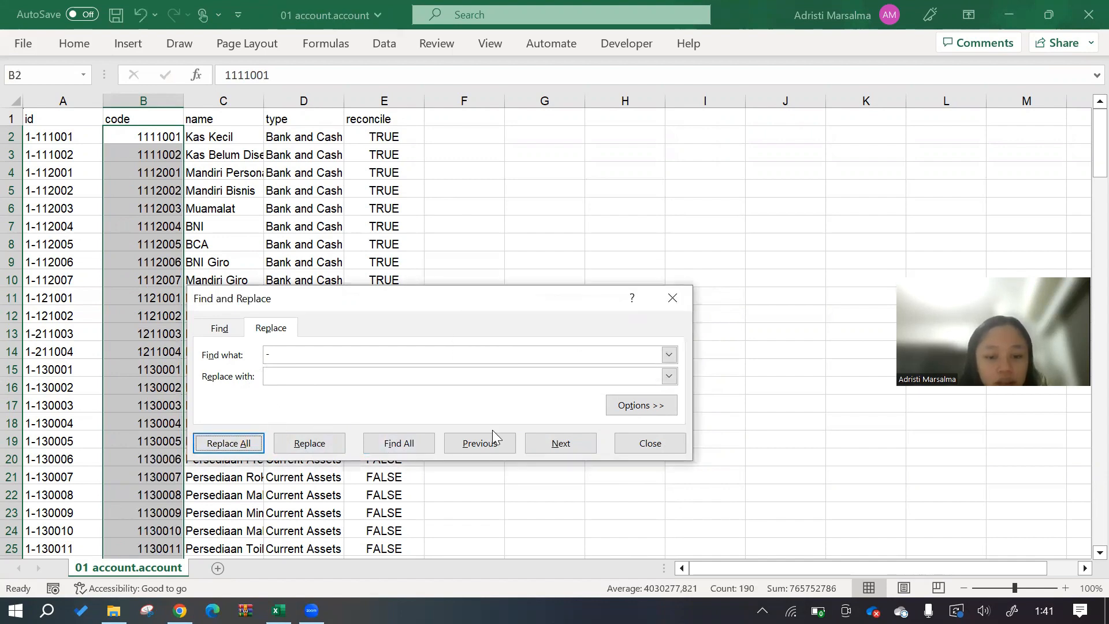
click(659, 440)
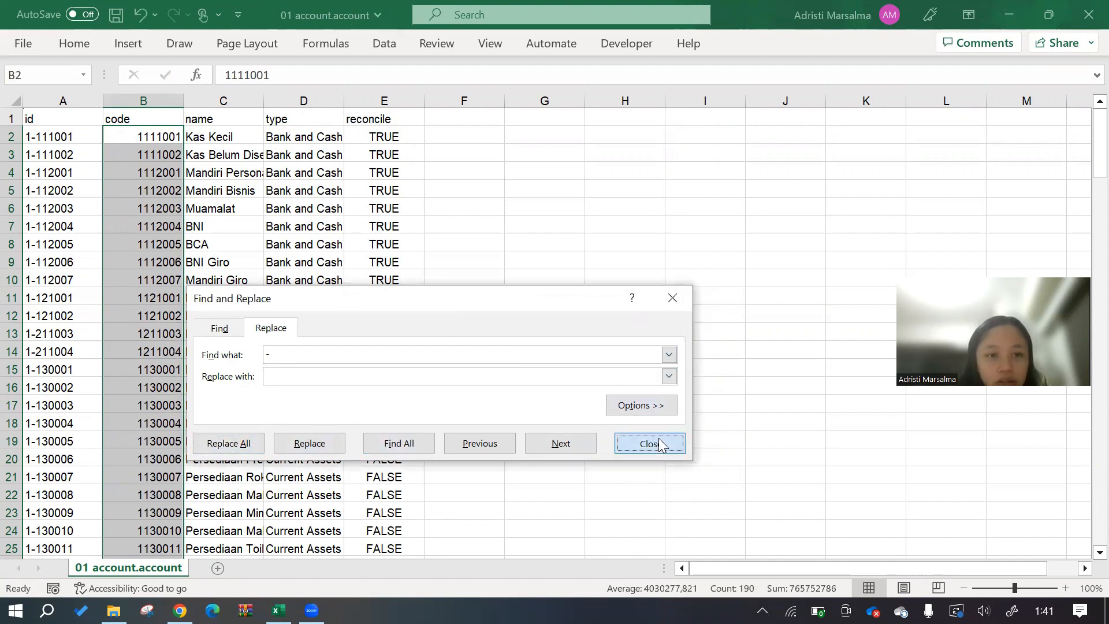
key(ctrl+s)
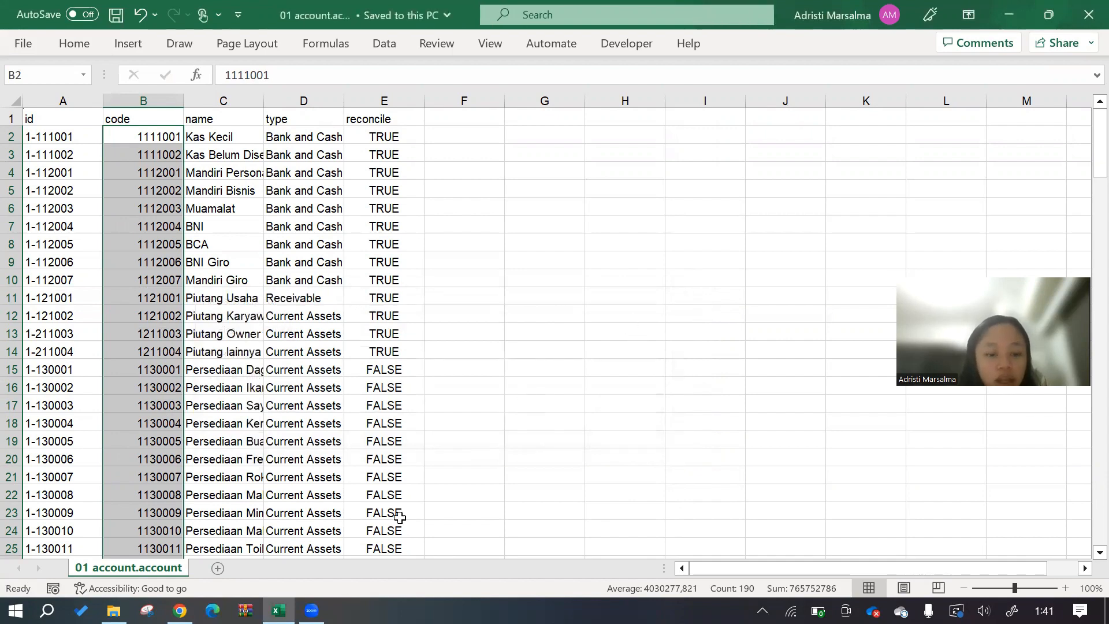
- Switch back to Odoo and load the saved 01 account.account Excel workbook into a new Chart of Accounts import
click(180, 611)
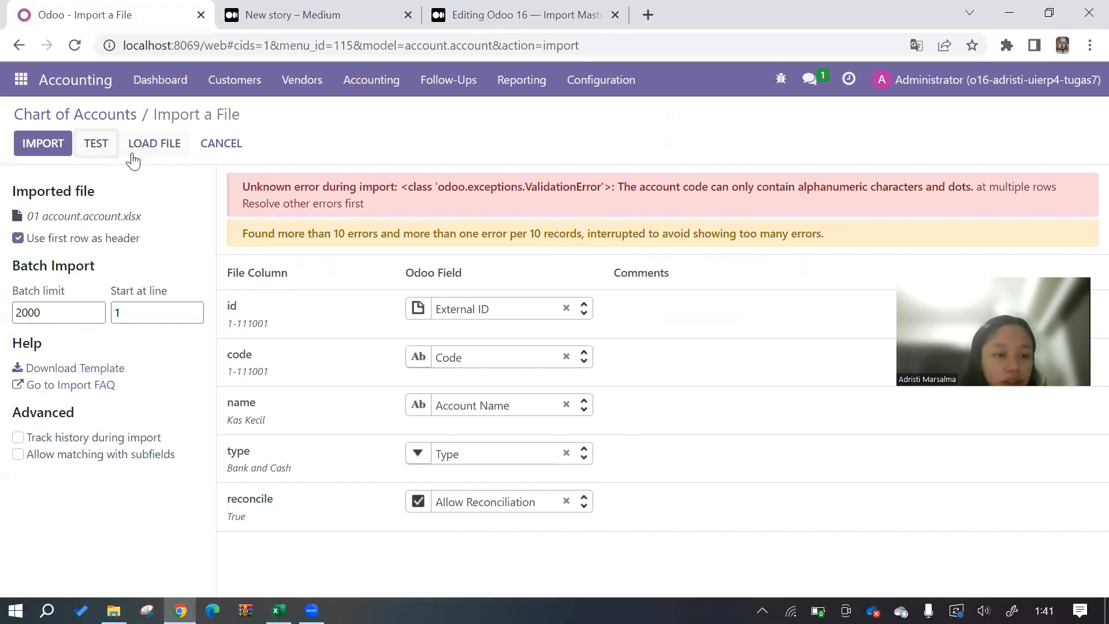
click(97, 120)
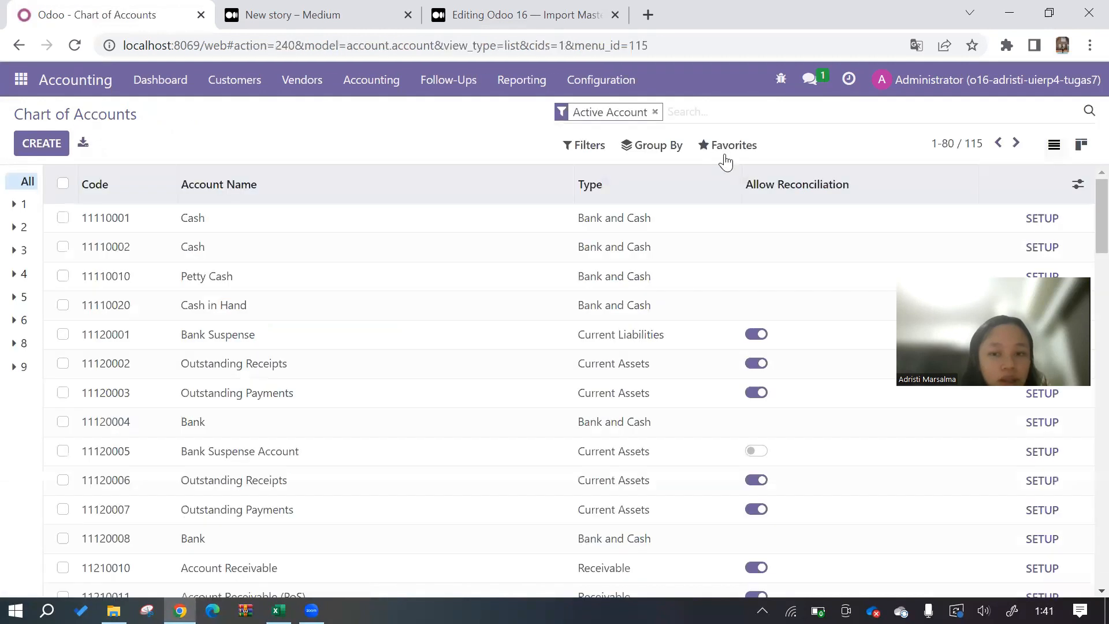
click(726, 152)
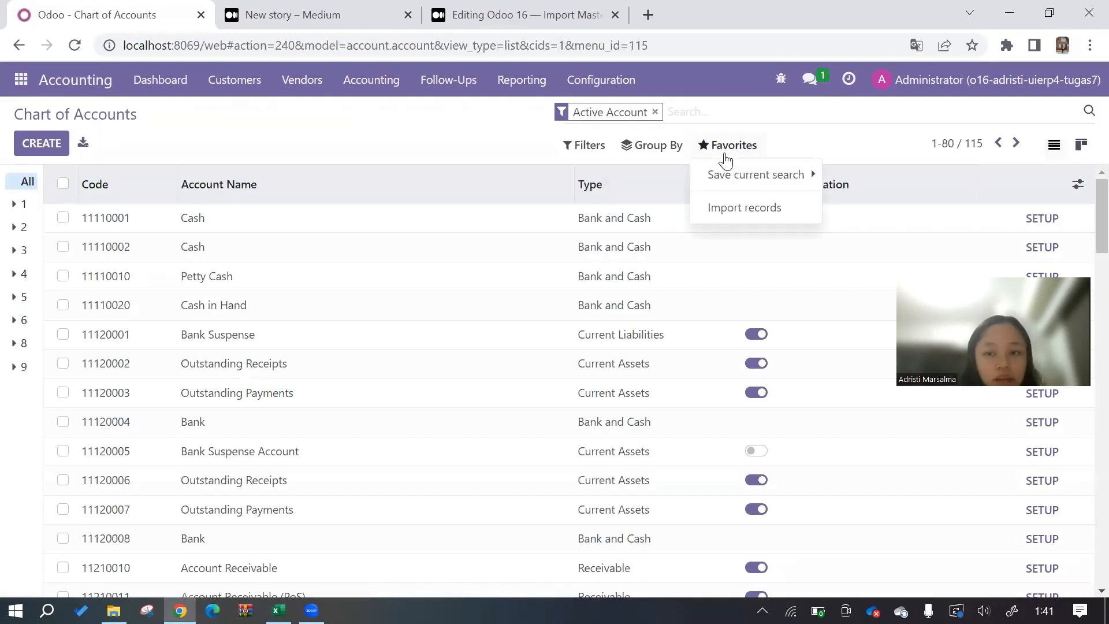
click(732, 209)
click(63, 141)
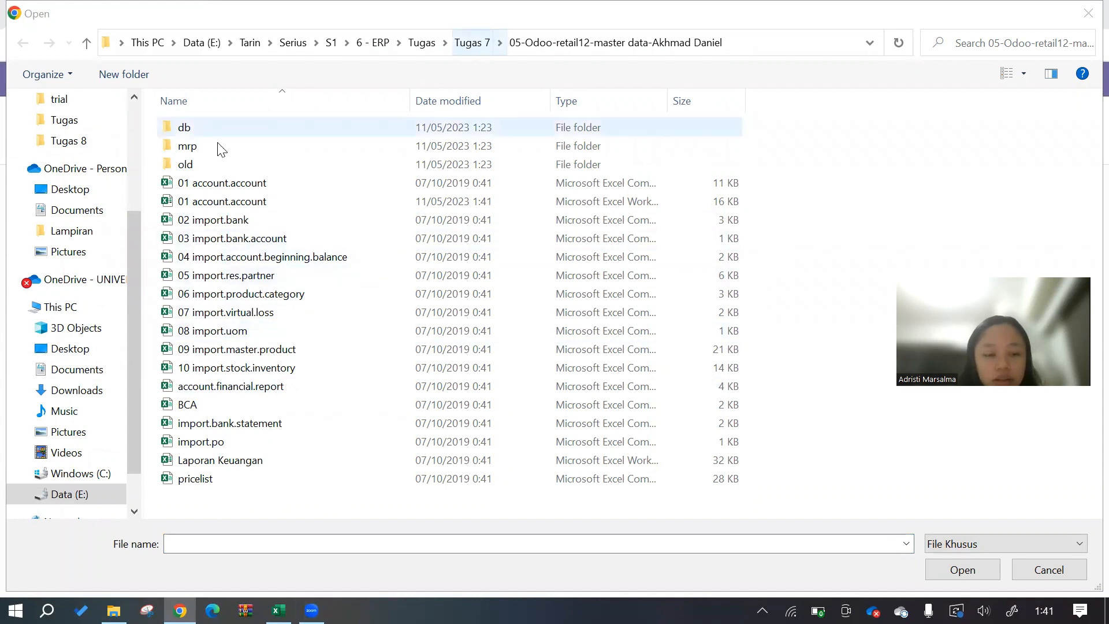
click(244, 206)
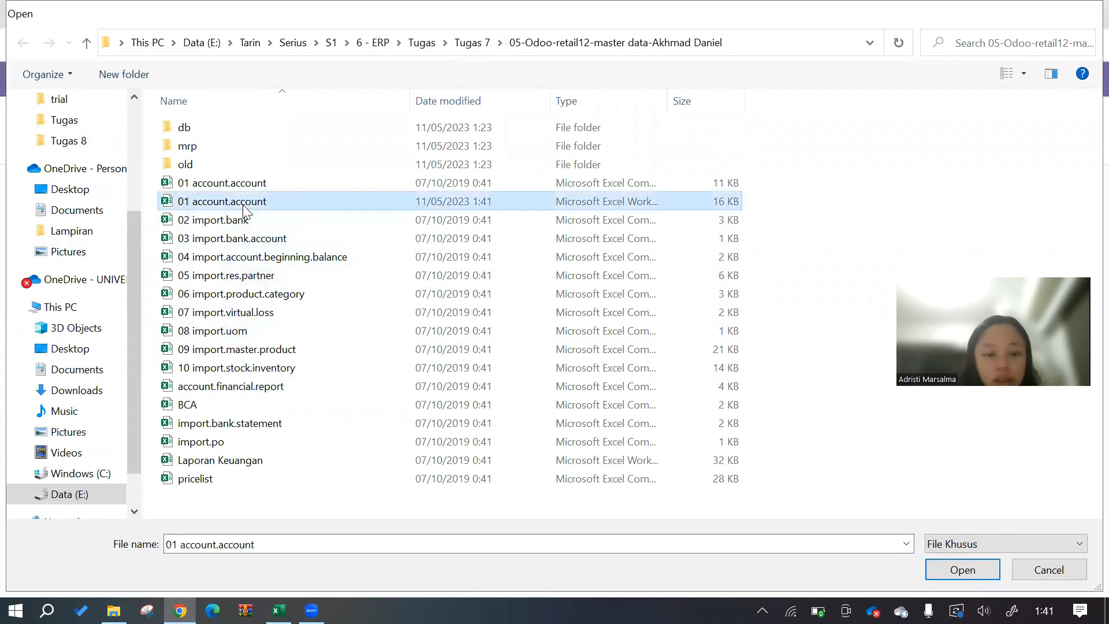
double_click(244, 207)
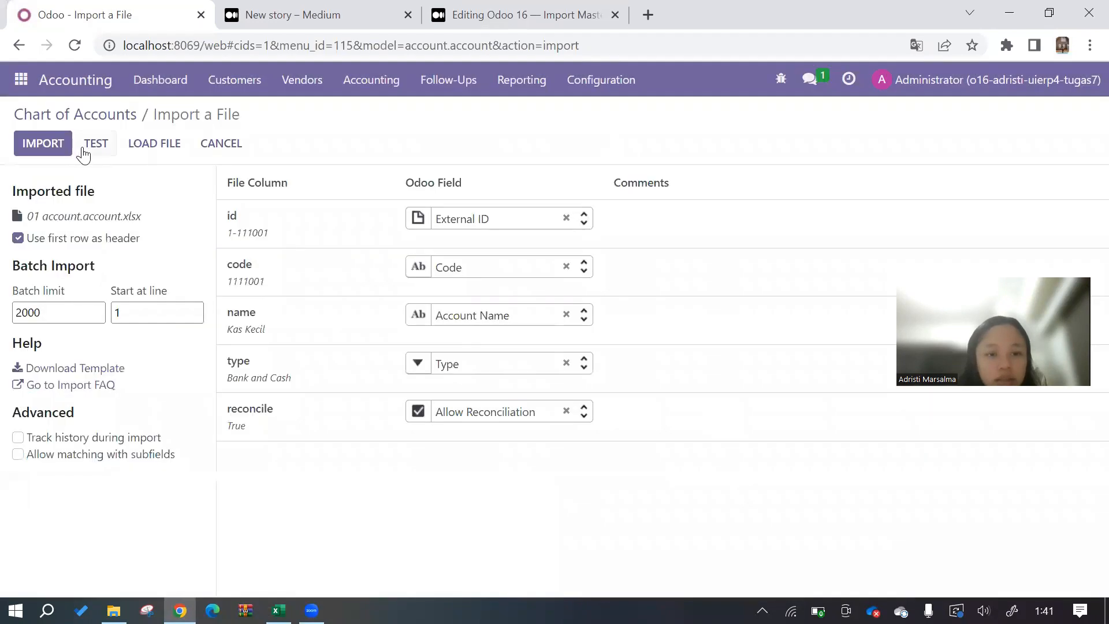
- Test the loaded account file, import its records and look over the resulting Chart of Accounts
click(82, 146)
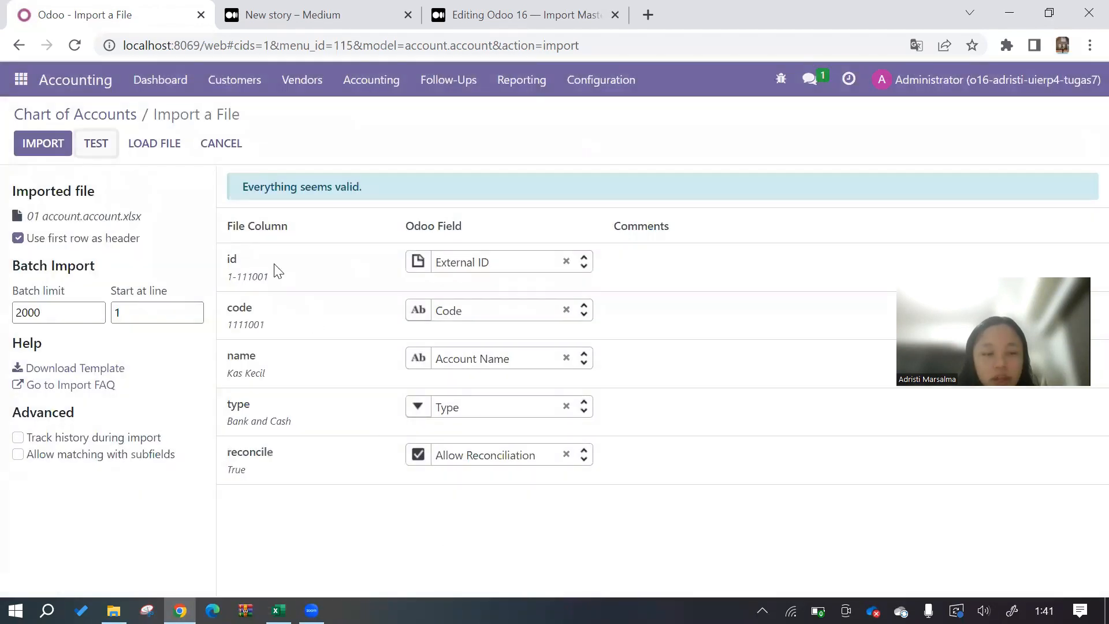
click(47, 145)
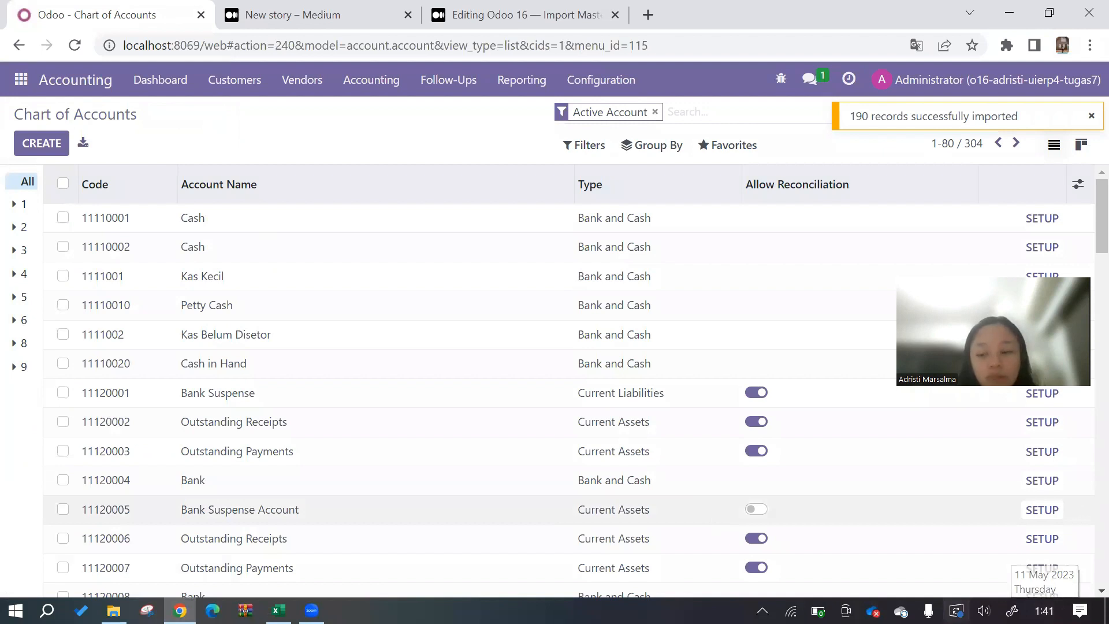
scroll(1041, 439, down, 3)
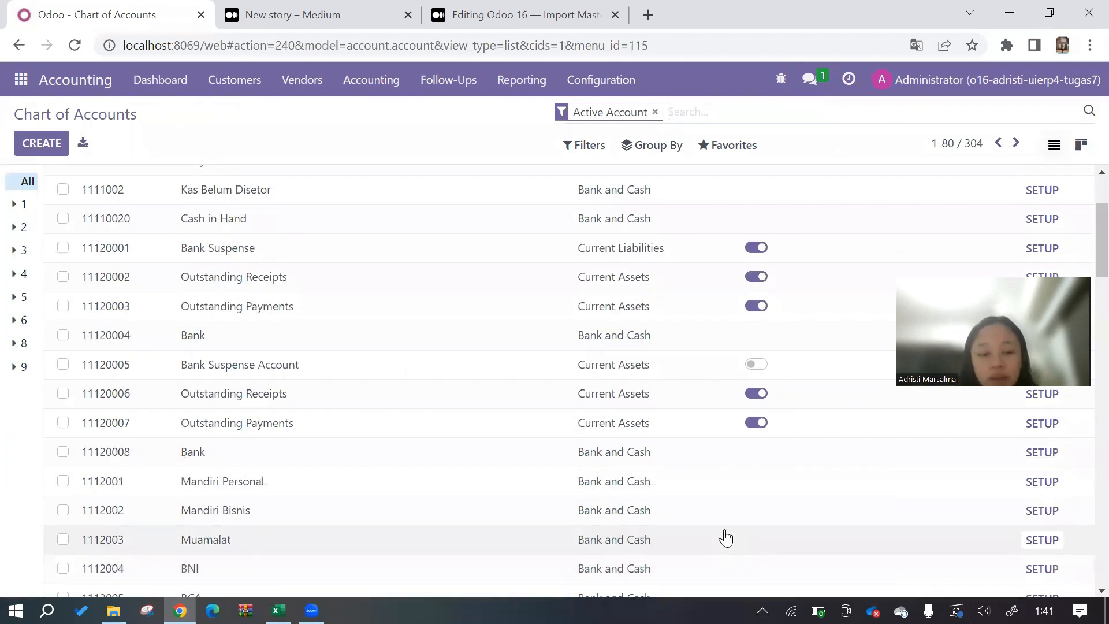
scroll(454, 255, up, 3)
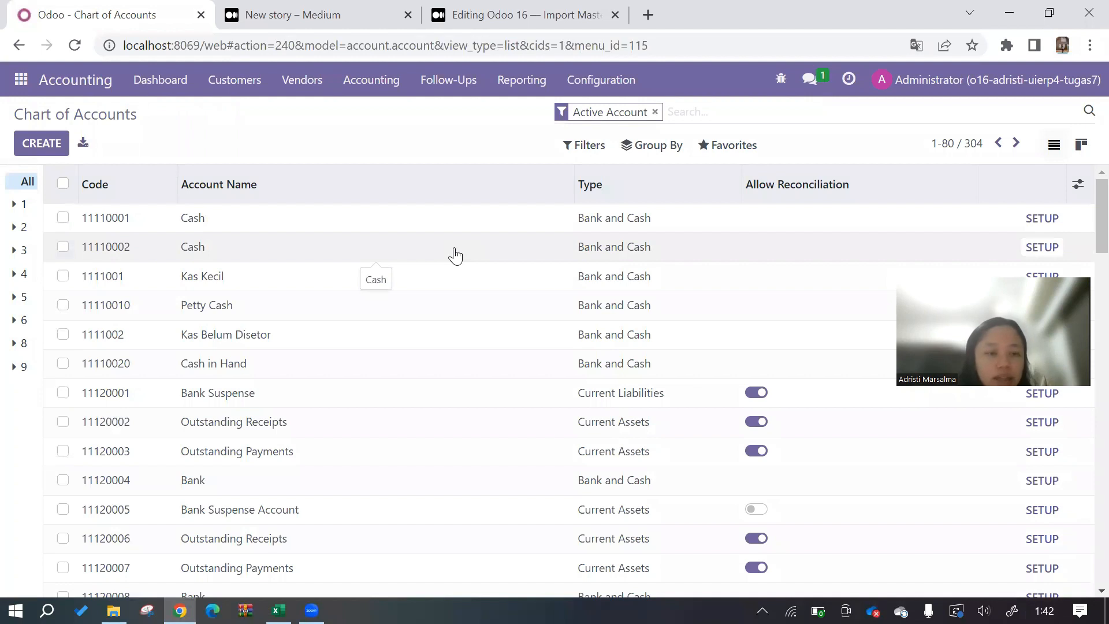
scroll(454, 253, down, 3)
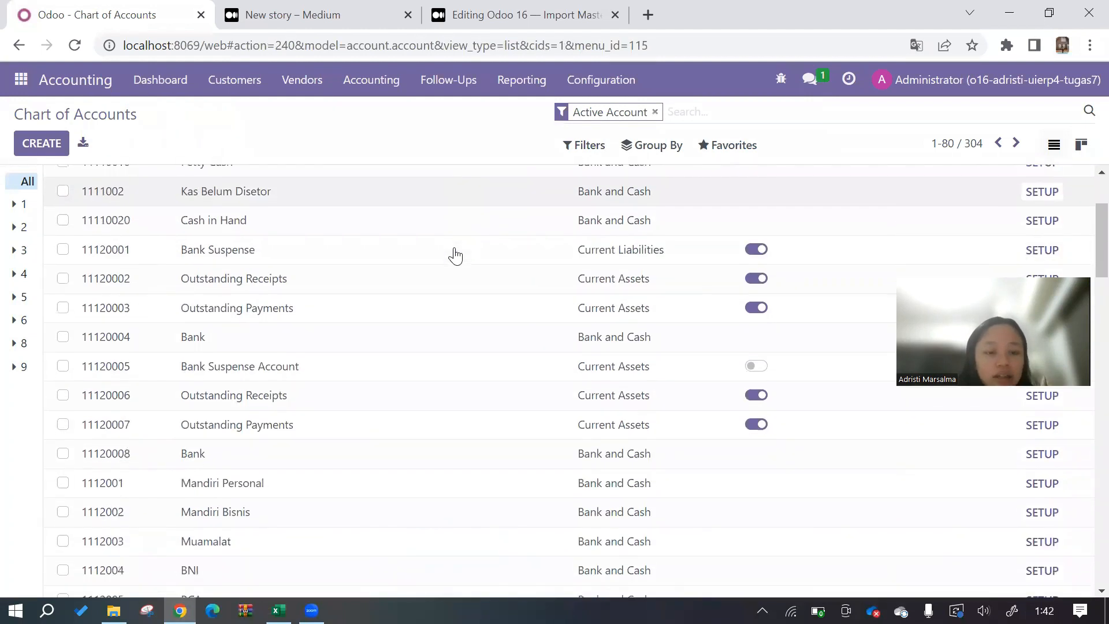
scroll(454, 253, up, 3)
scroll(398, 390, down, 2)
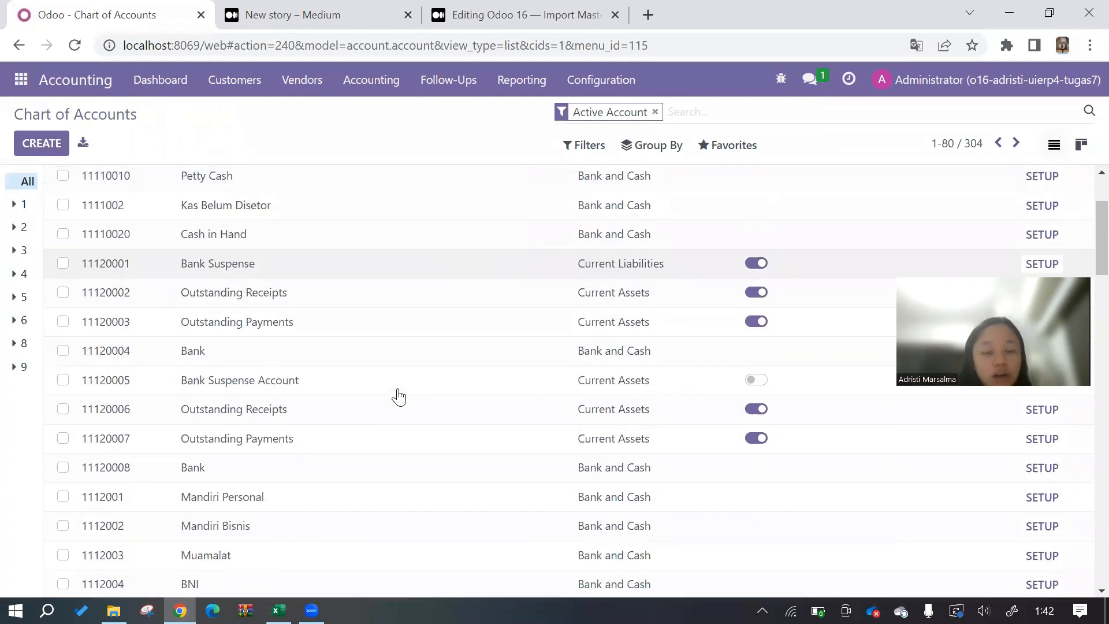
scroll(397, 395, up, 2)
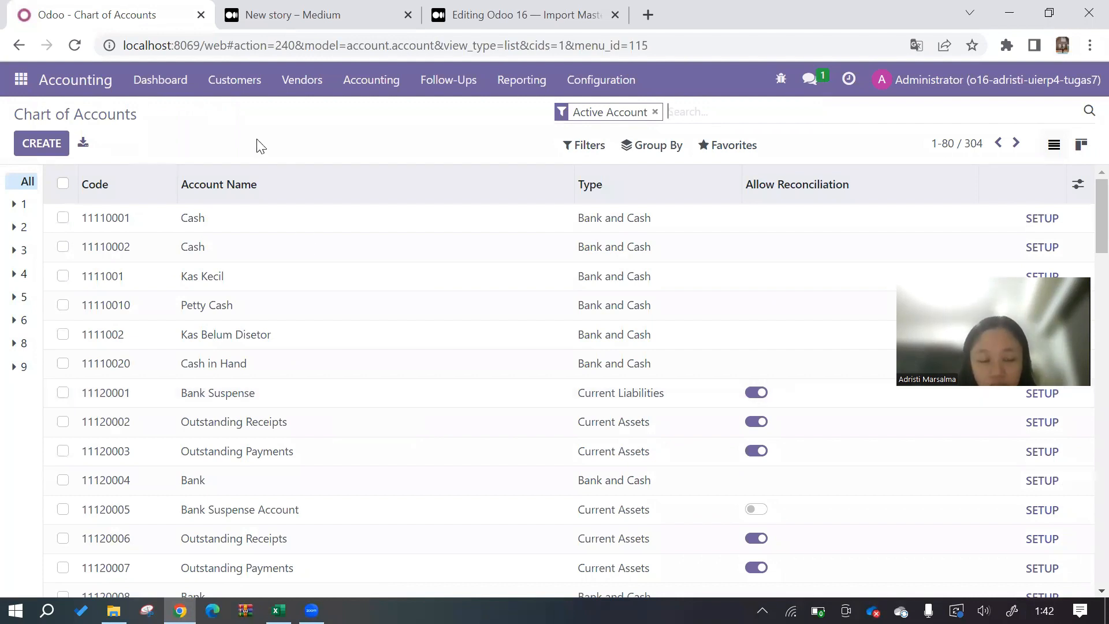
- Open the Company Properties list under the technical parameters in Settings
click(8, 87)
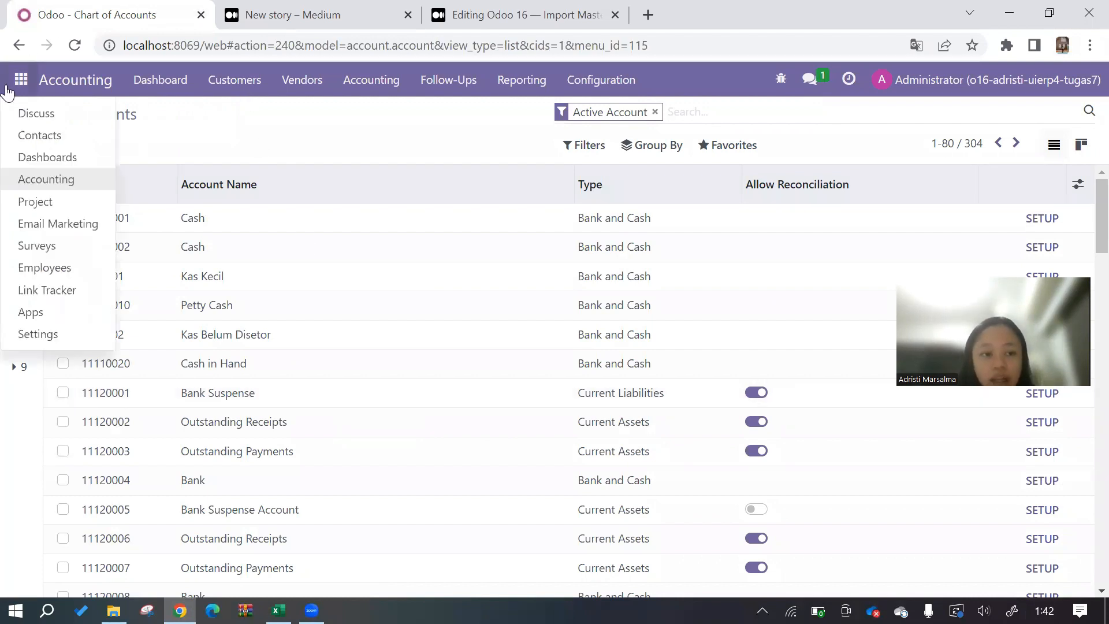
click(42, 339)
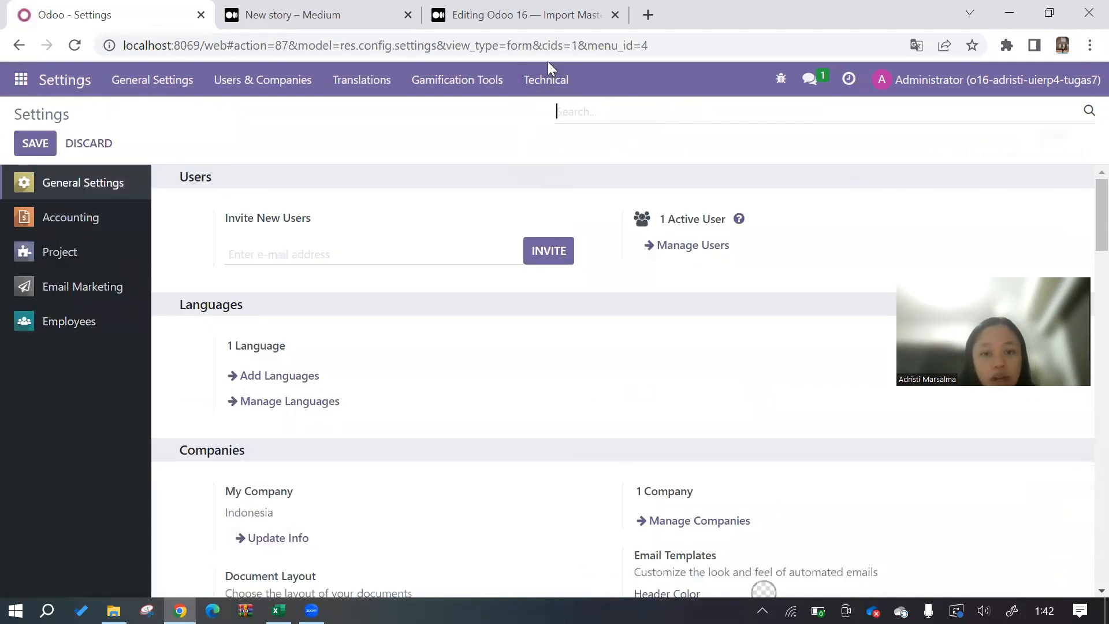
click(550, 91)
scroll(581, 369, down, 1)
scroll(582, 370, down, 3)
scroll(583, 370, down, 7)
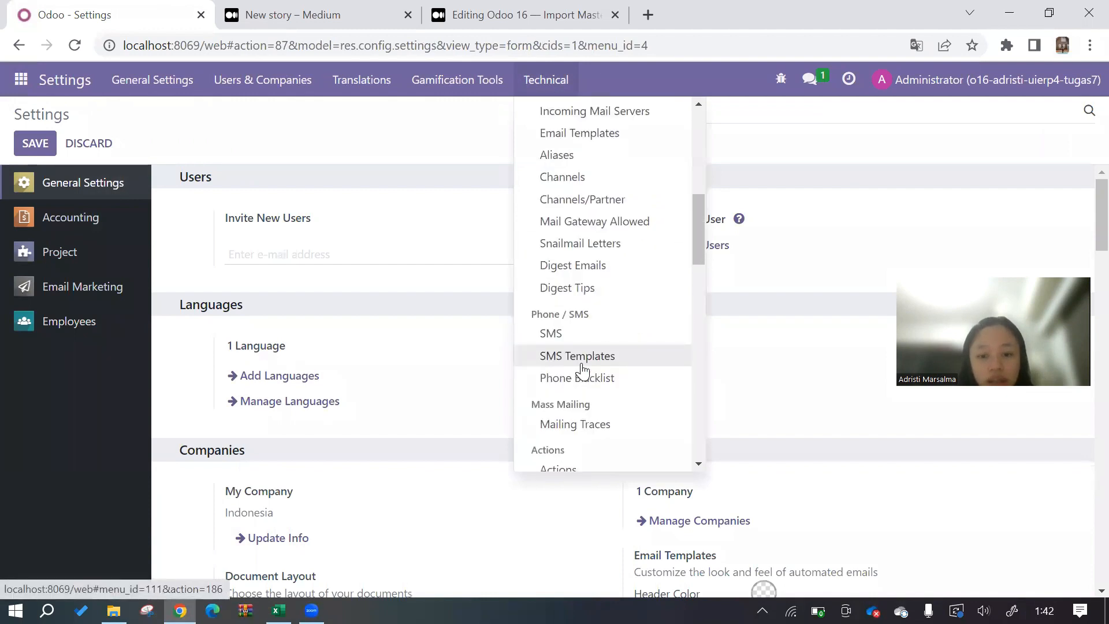
scroll(580, 365, down, 2)
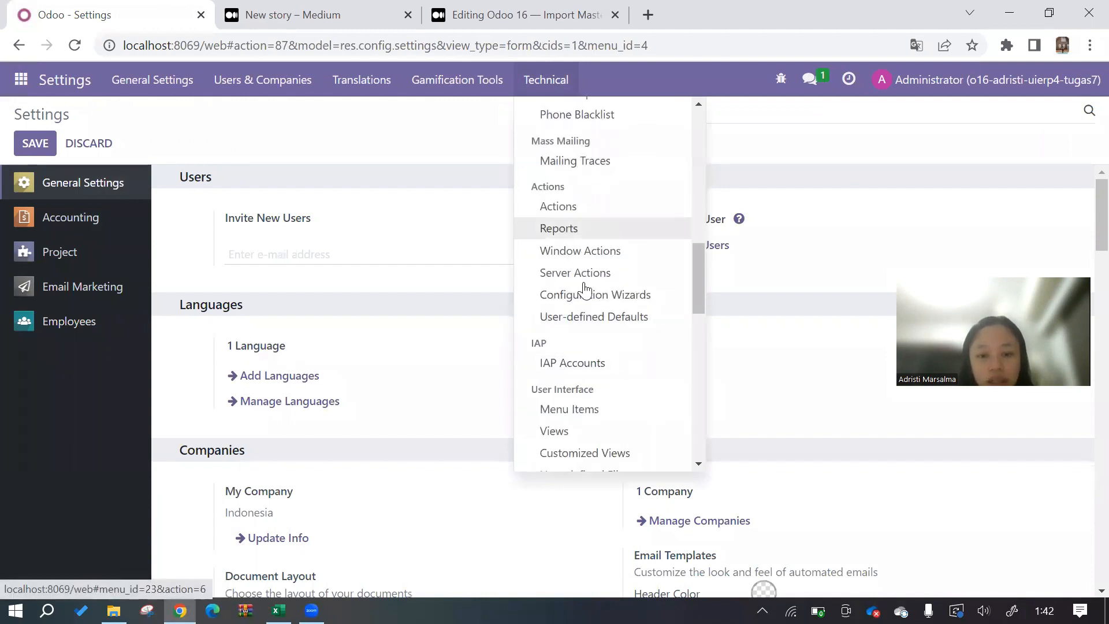
scroll(580, 286, up, 2)
scroll(570, 195, up, 7)
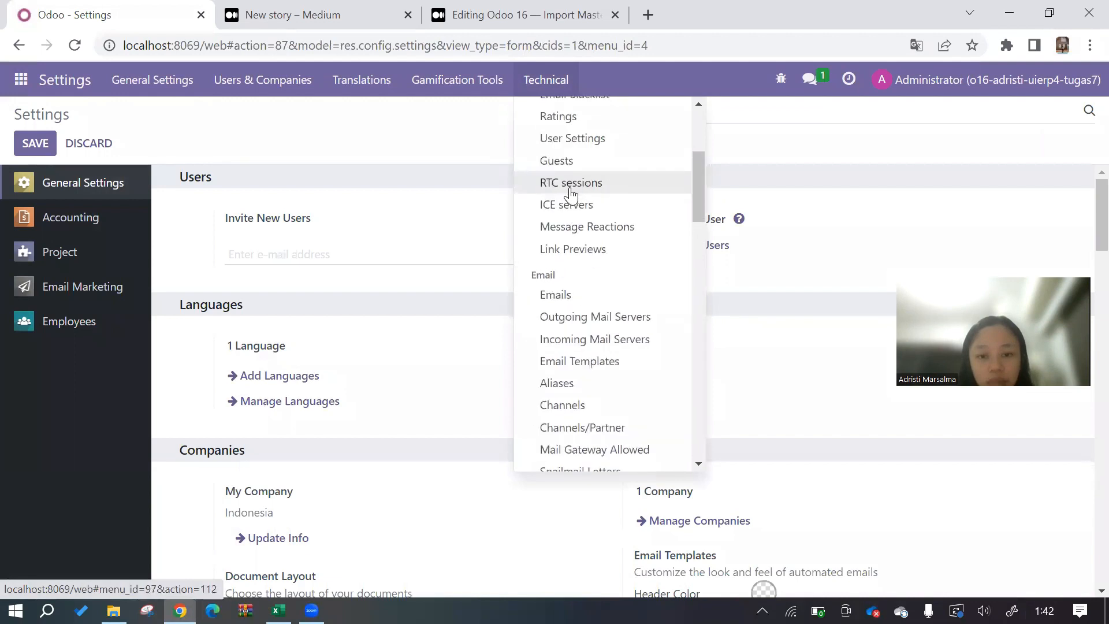
scroll(571, 195, down, 14)
scroll(571, 195, down, 7)
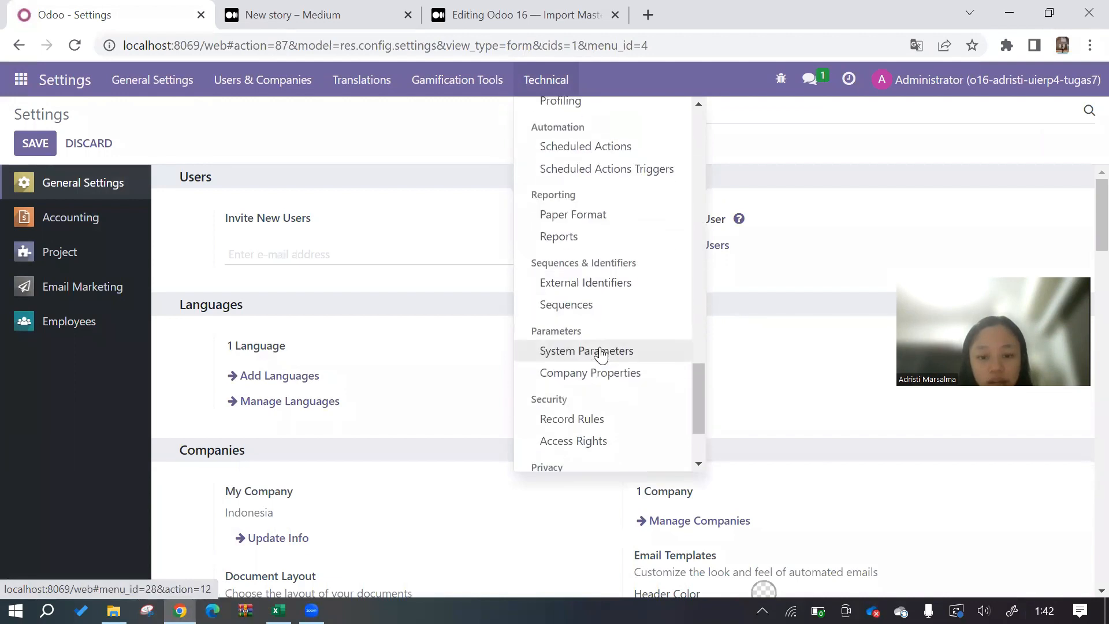
click(589, 380)
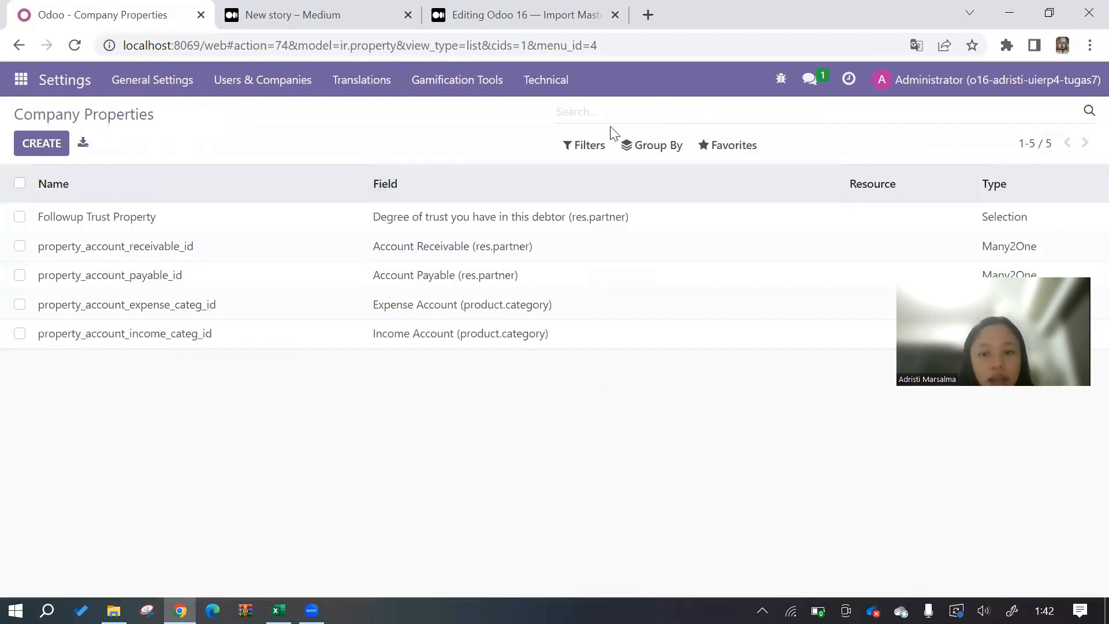
- Search the company properties by name for "account" and open the property_account_receivable_id record
text(a)
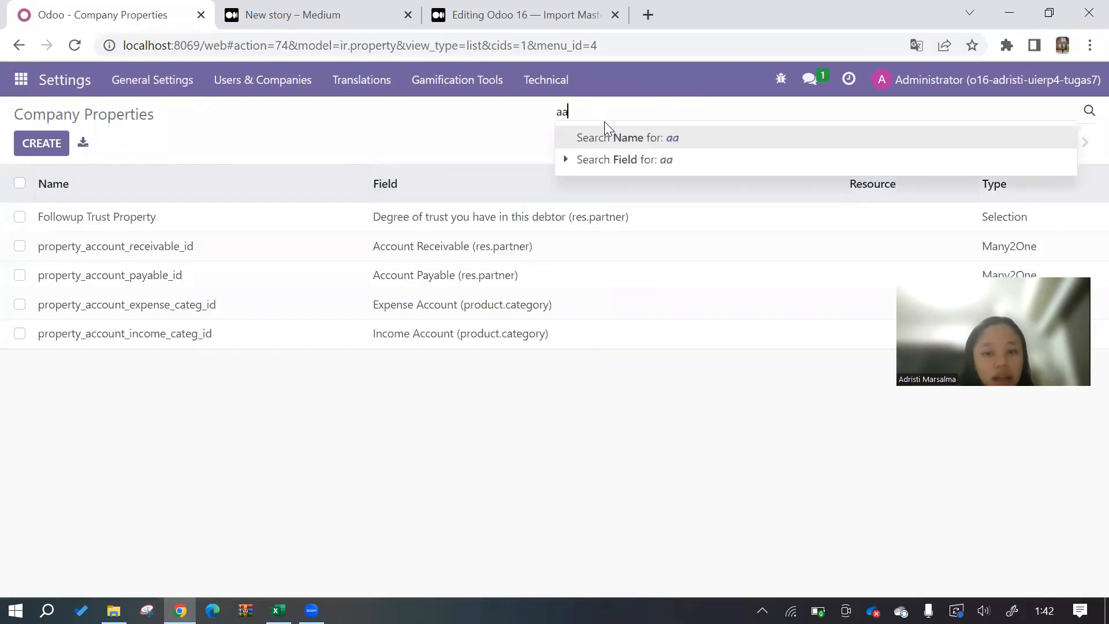
text(ccount)
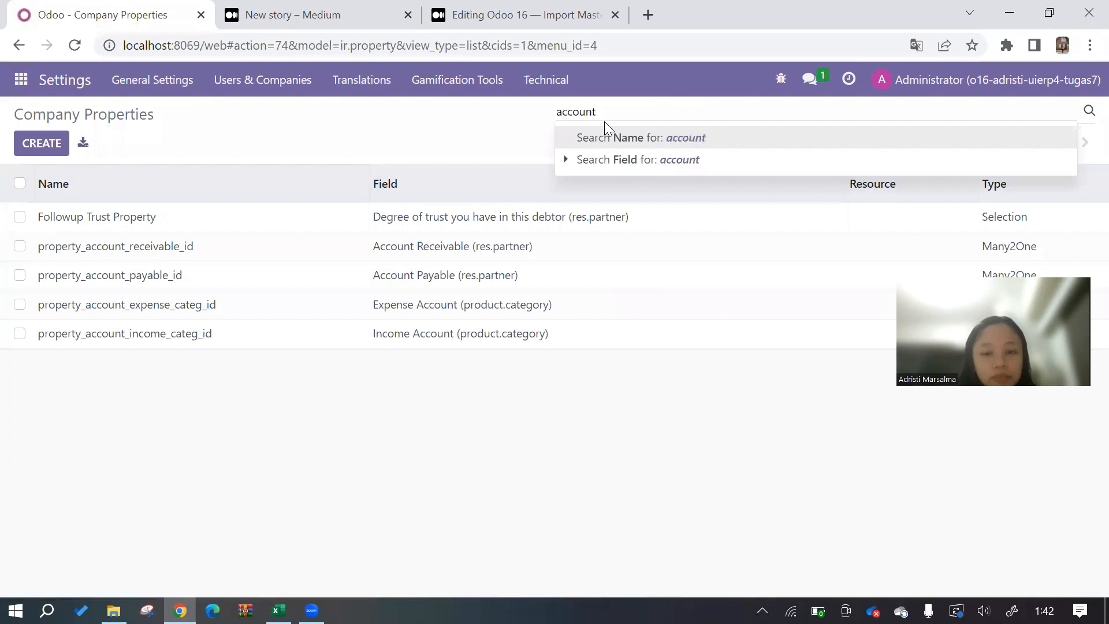
key(Return)
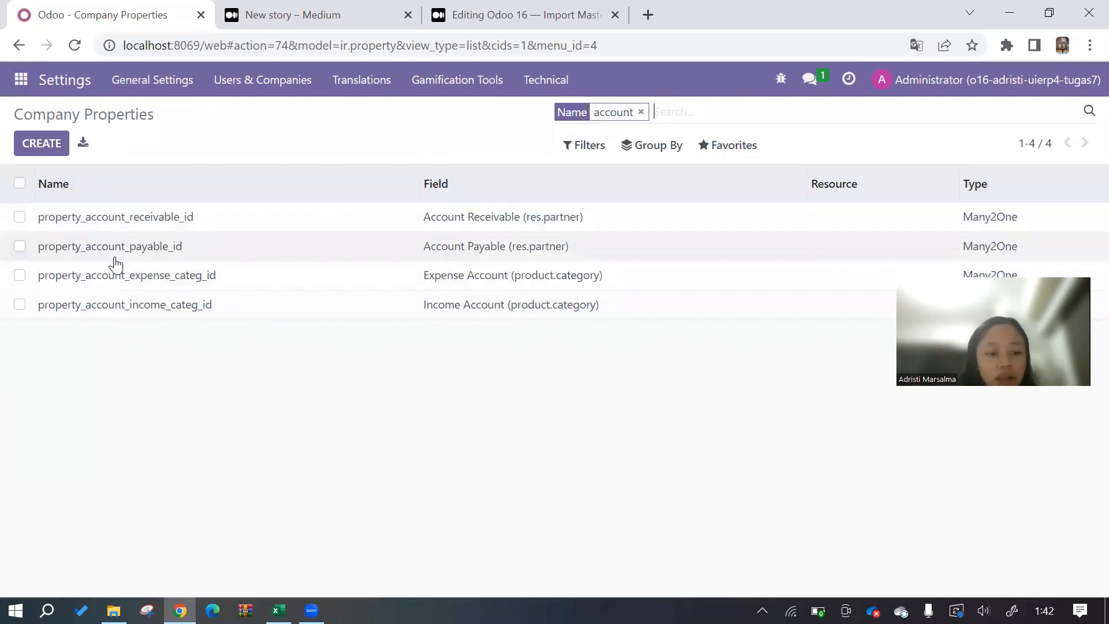
click(132, 228)
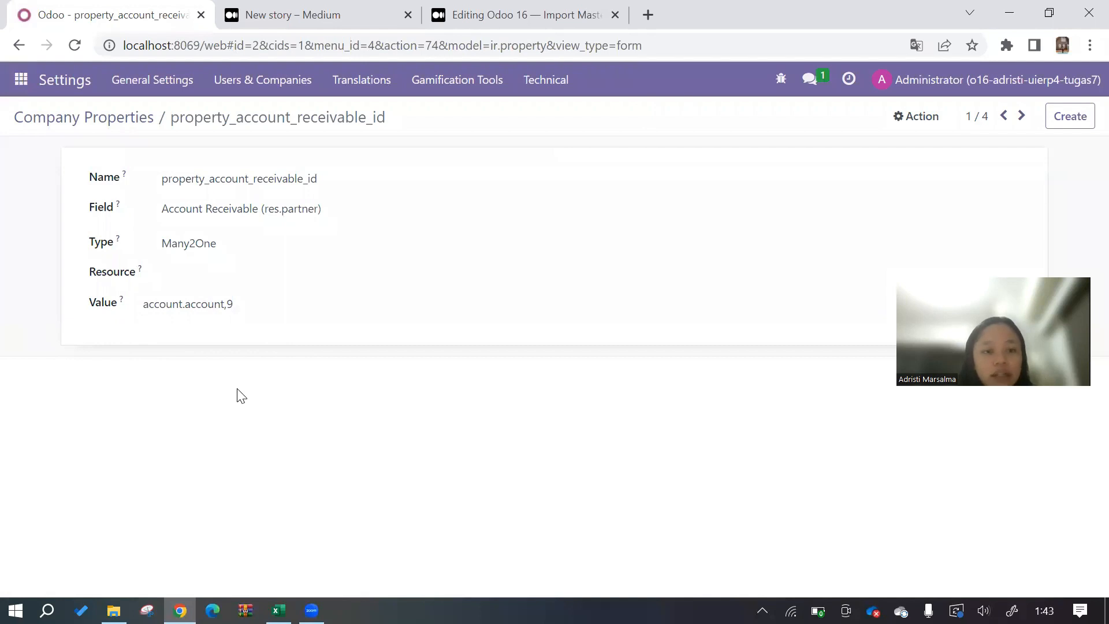
- Open the Accounting app in a new browser tab and show its Chart of Accounts
click(8, 89)
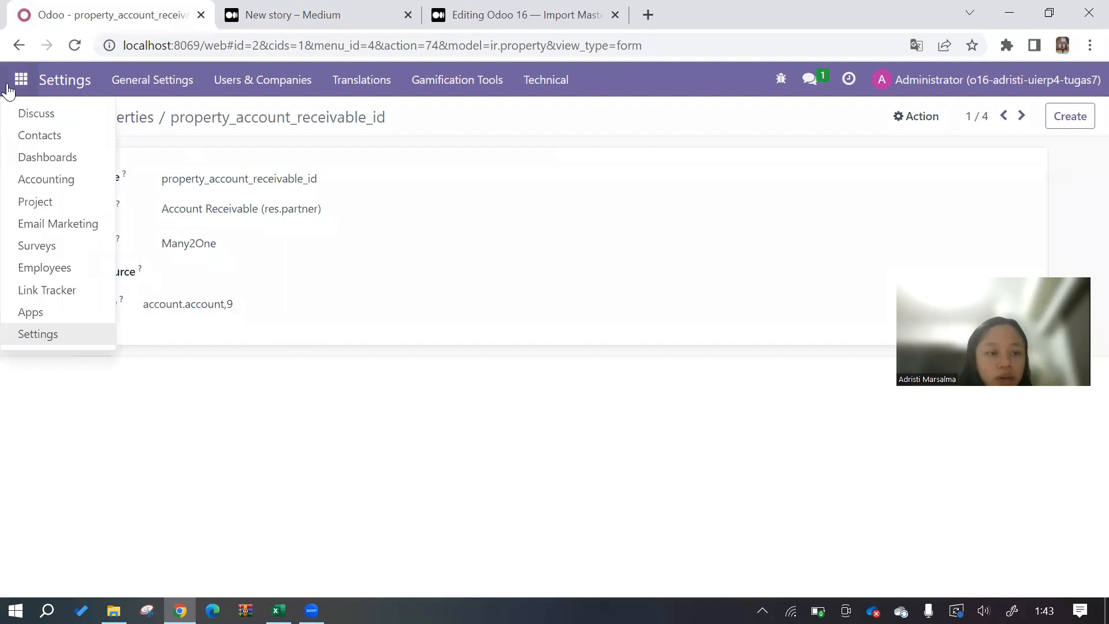
right_click(65, 185)
click(112, 183)
click(283, 9)
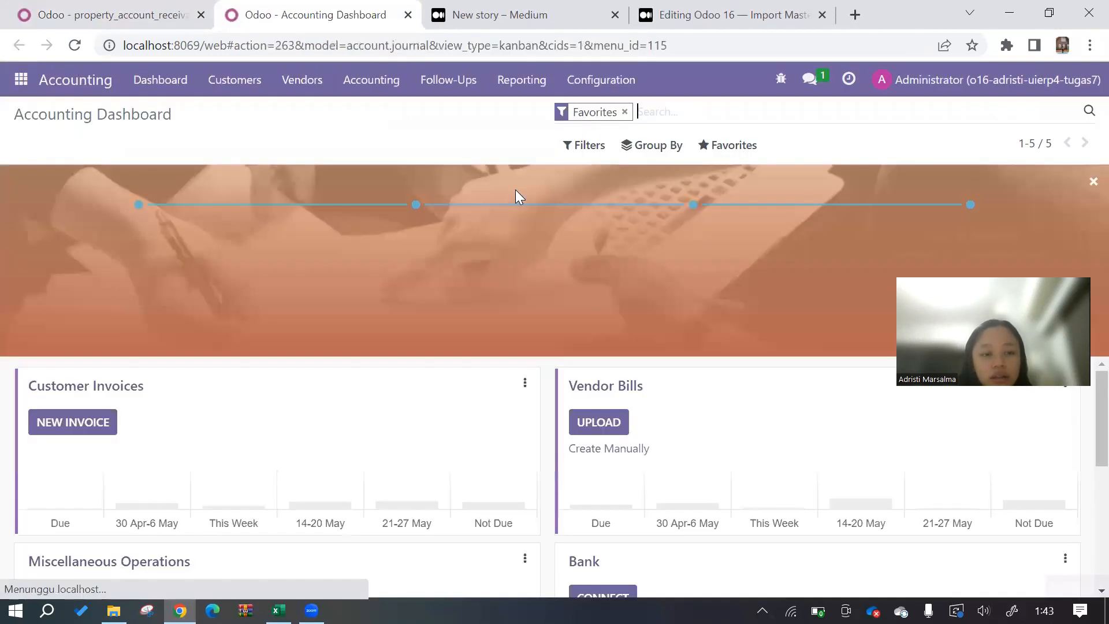
click(608, 85)
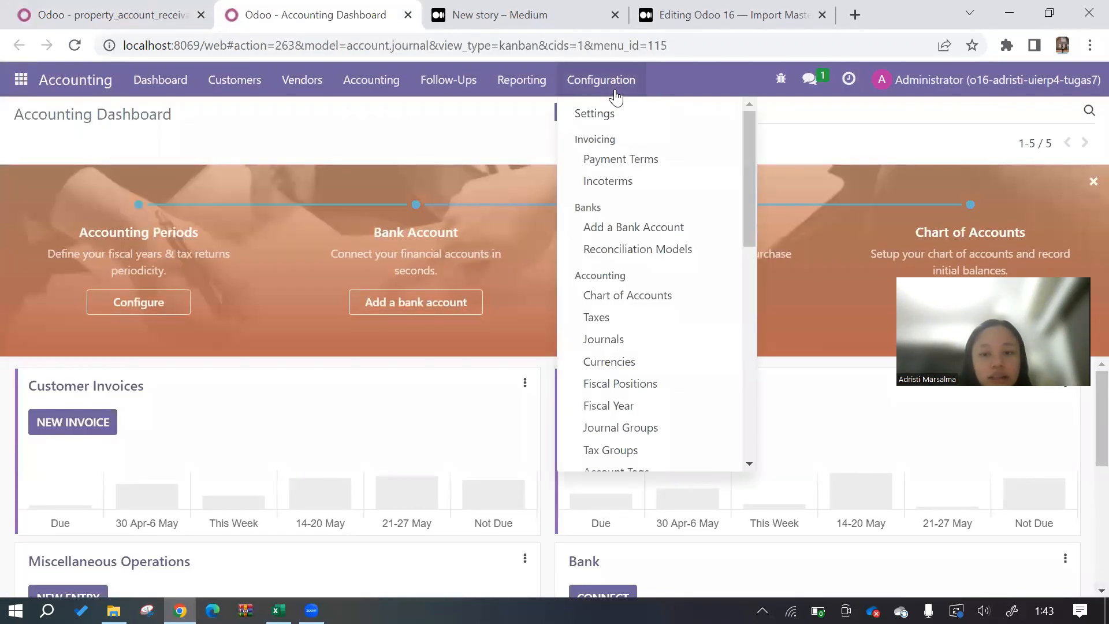
click(634, 302)
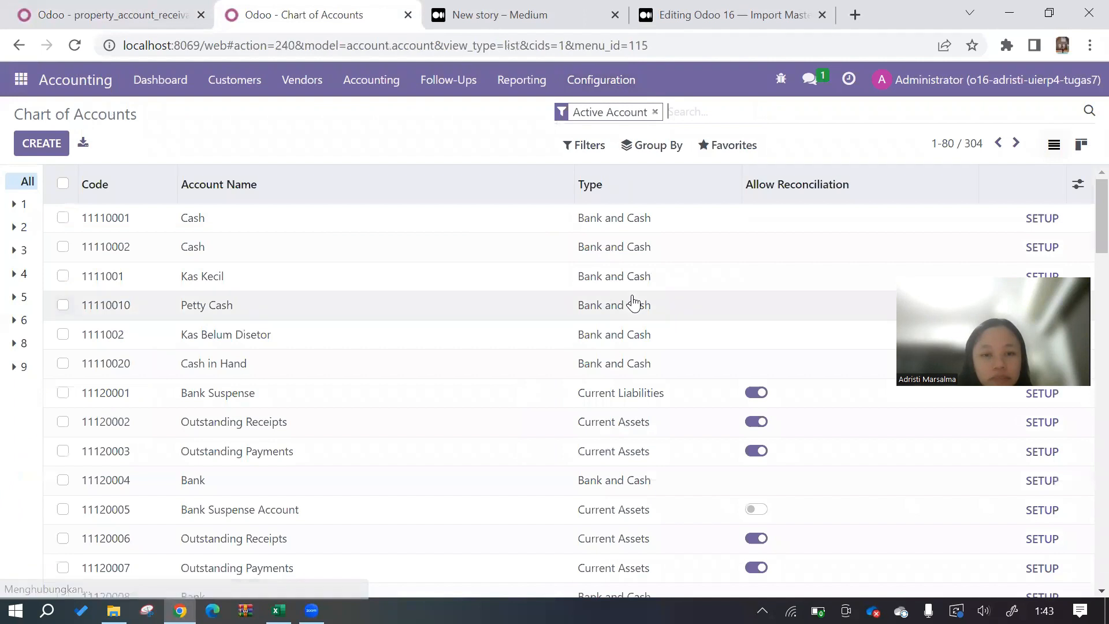
- Return to the property_account_receivable_id record and check the account ID in its Value field
click(94, 6)
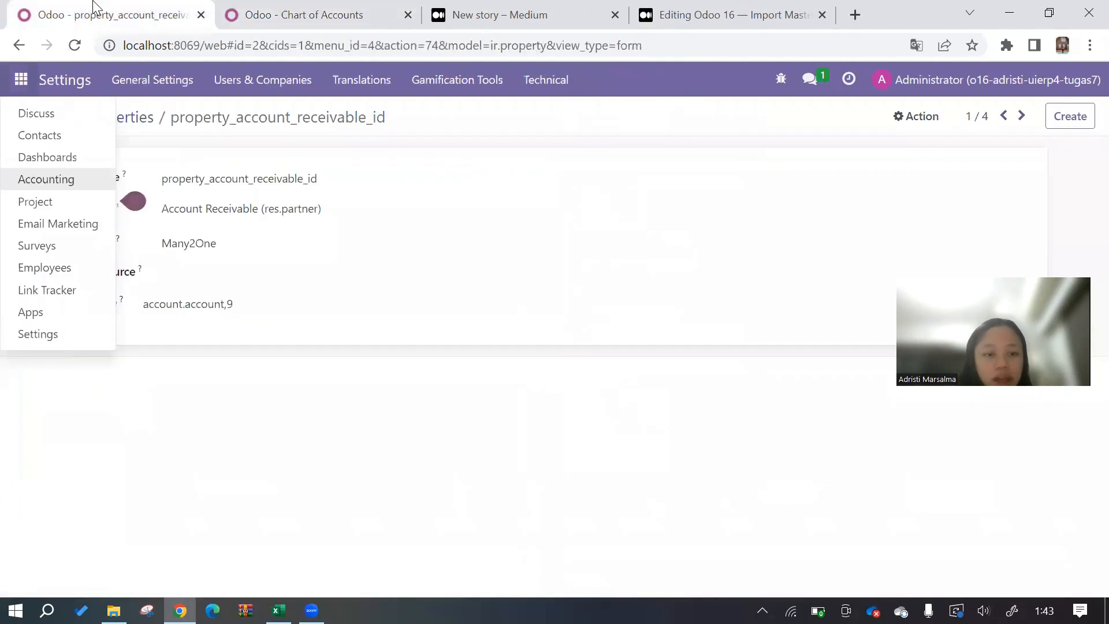
click(238, 395)
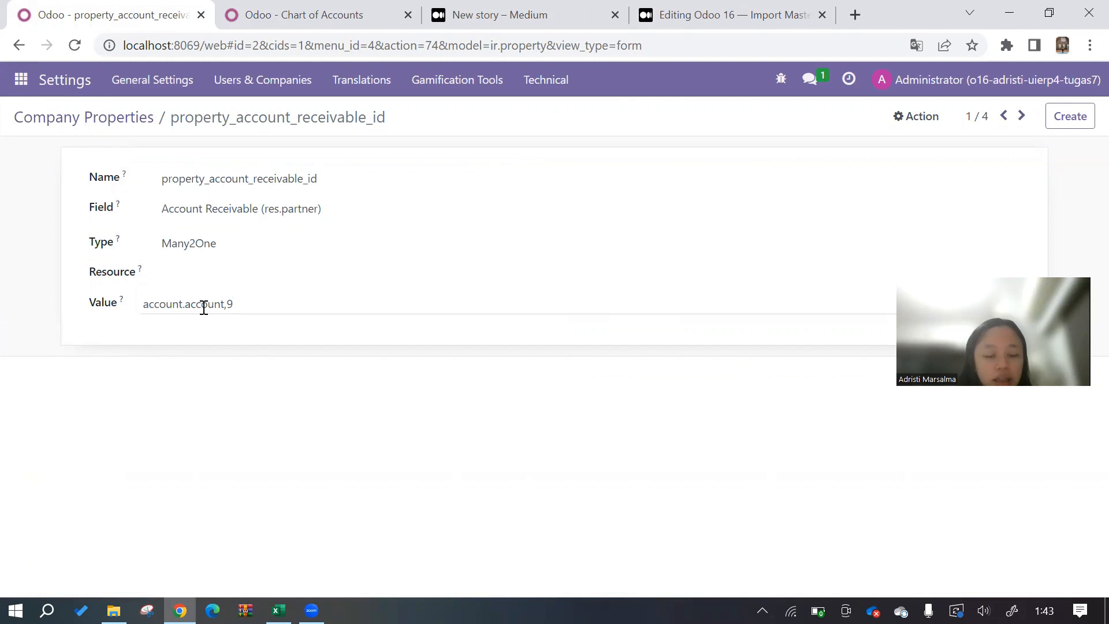
click(233, 305)
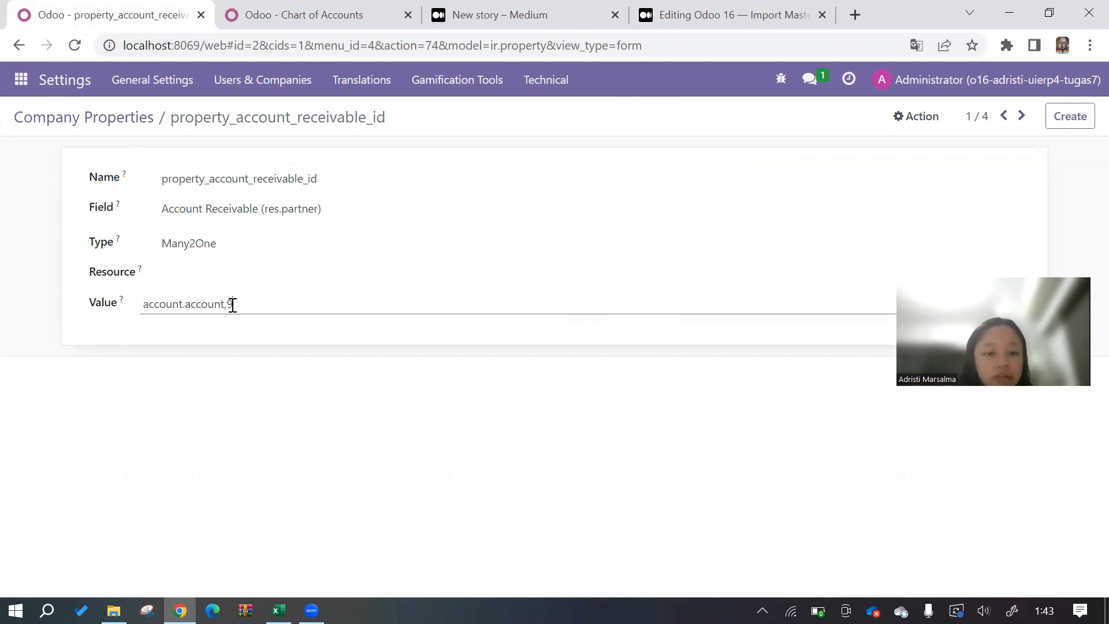
- Filter the Chart of Accounts with a custom condition ID is 9 to identify the account the property refers to
click(358, 10)
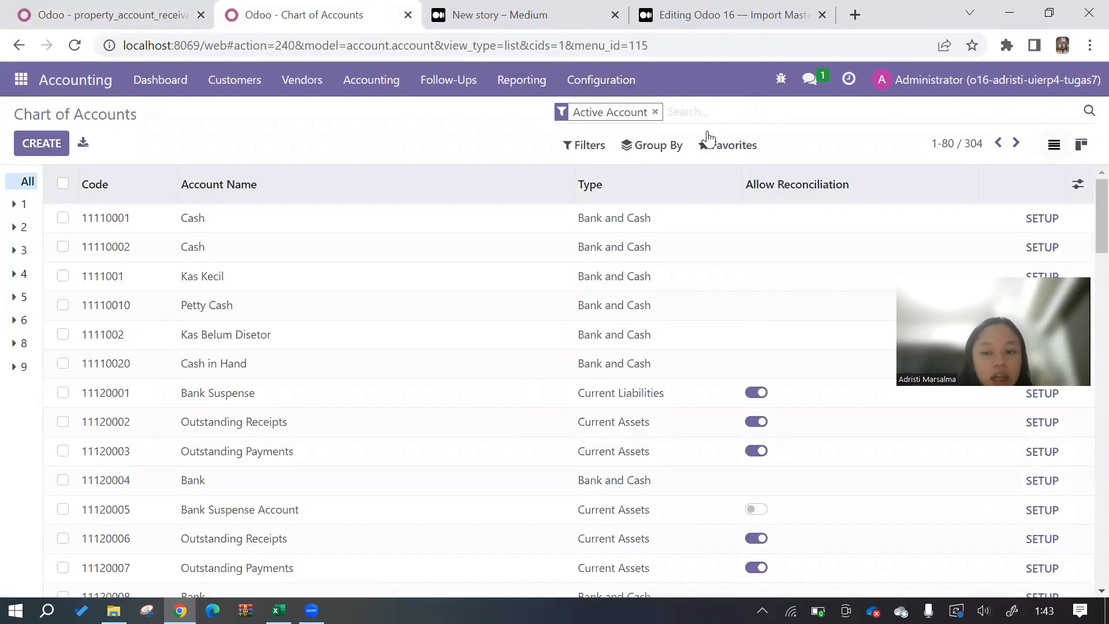
click(581, 145)
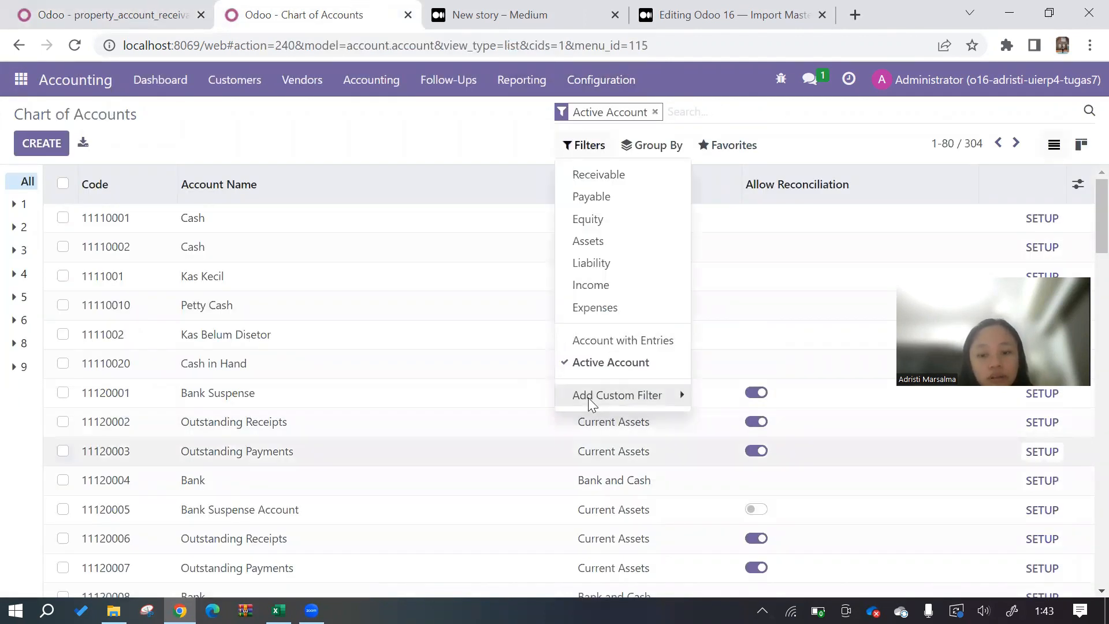
click(604, 398)
click(777, 398)
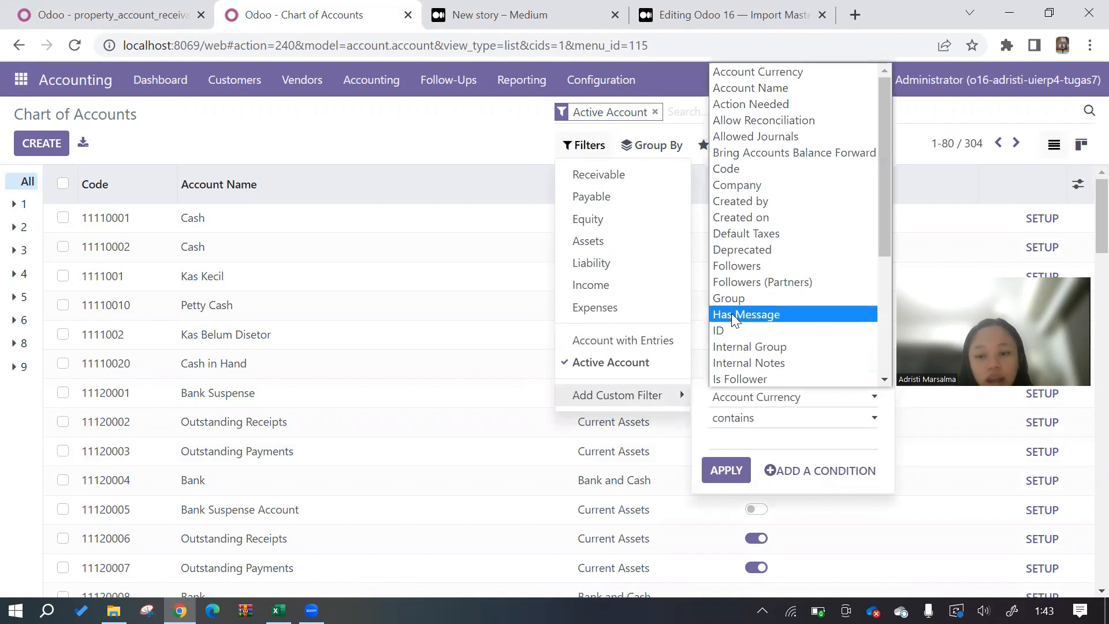
click(743, 330)
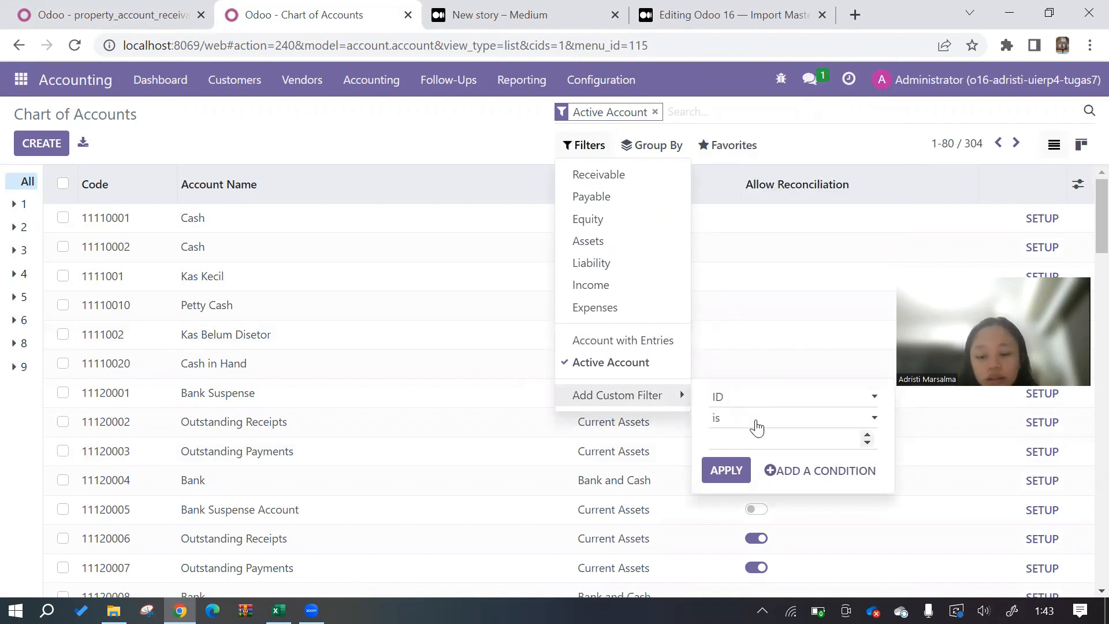
key(Return)
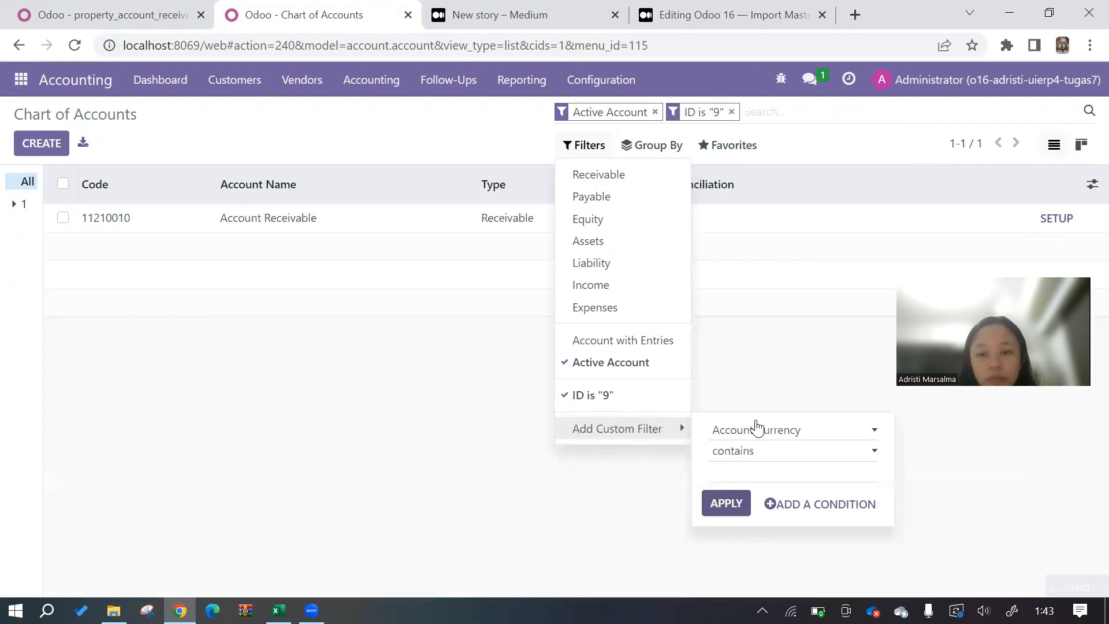
click(368, 384)
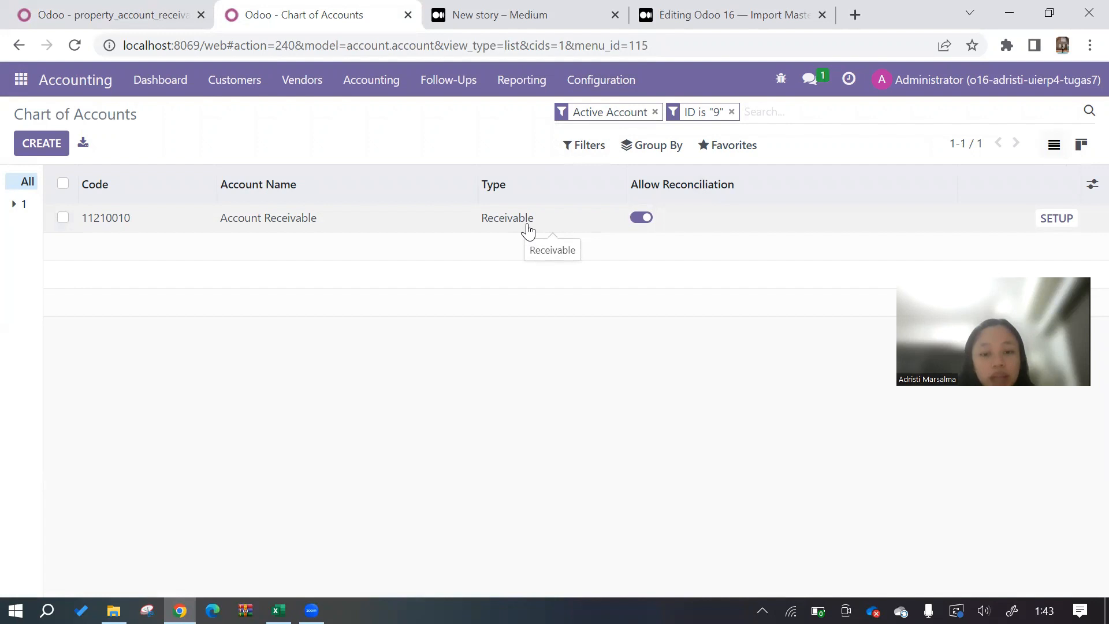
- Remove the ID filter and search the Chart of Accounts for accounts of type Receivable
click(732, 112)
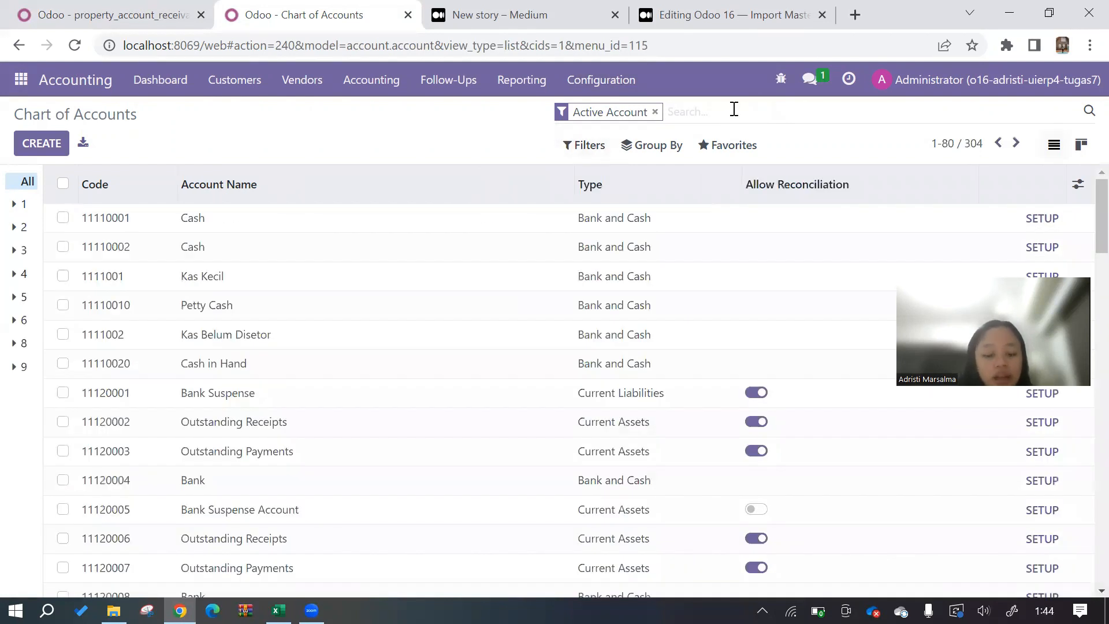
text(rece)
key(Down)
key(Return)
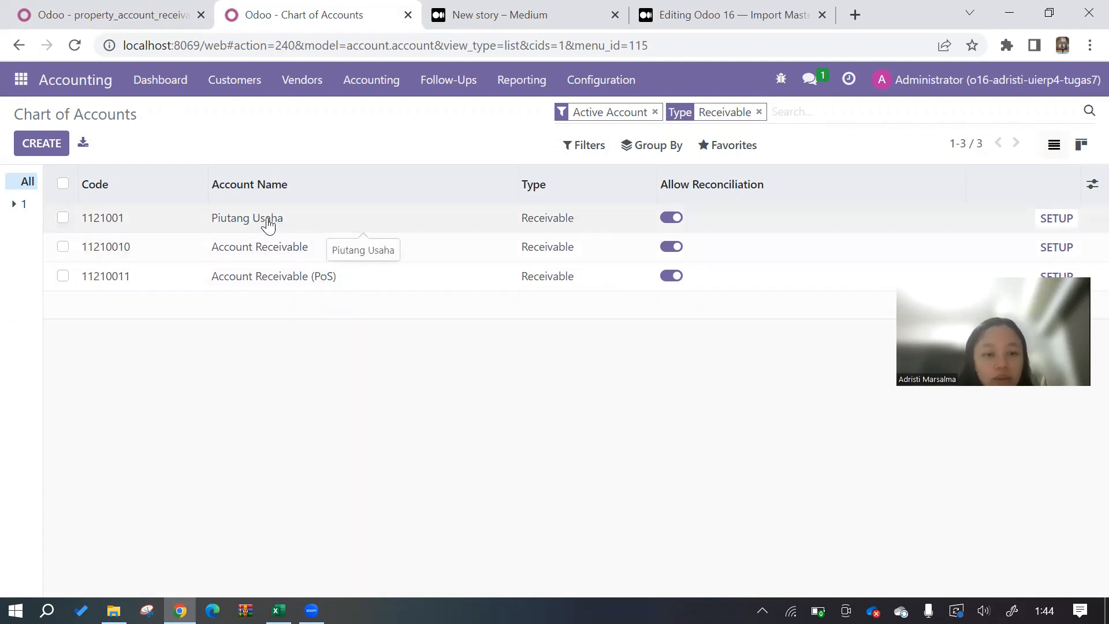
- Recheck the receivable property's value, then open the setup form of the 1121001 Piutang Usaha account
click(129, 12)
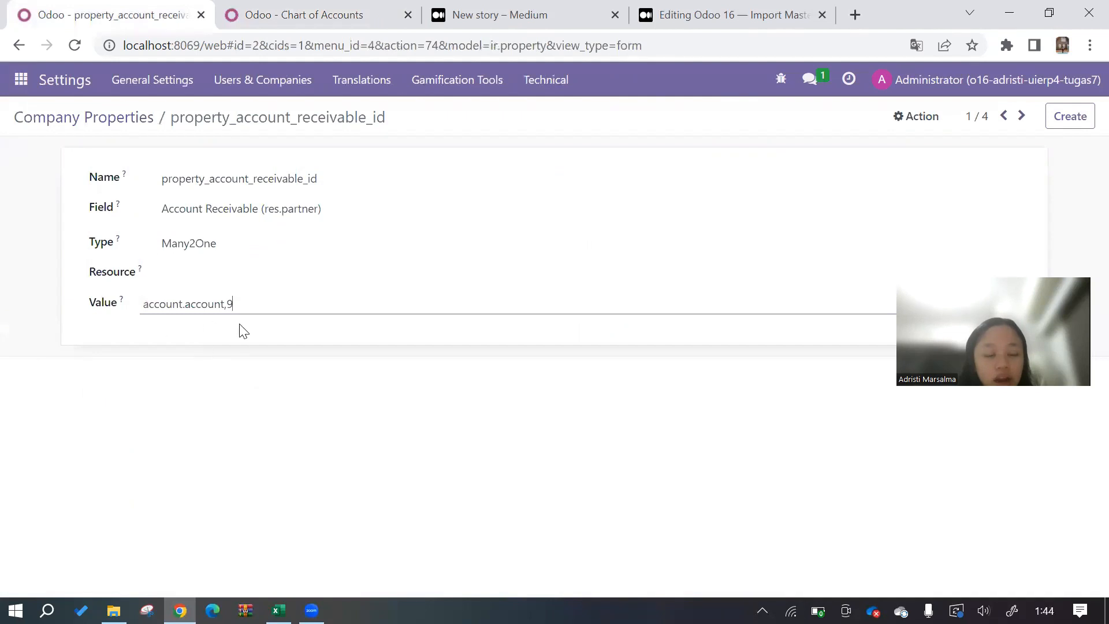
click(309, 9)
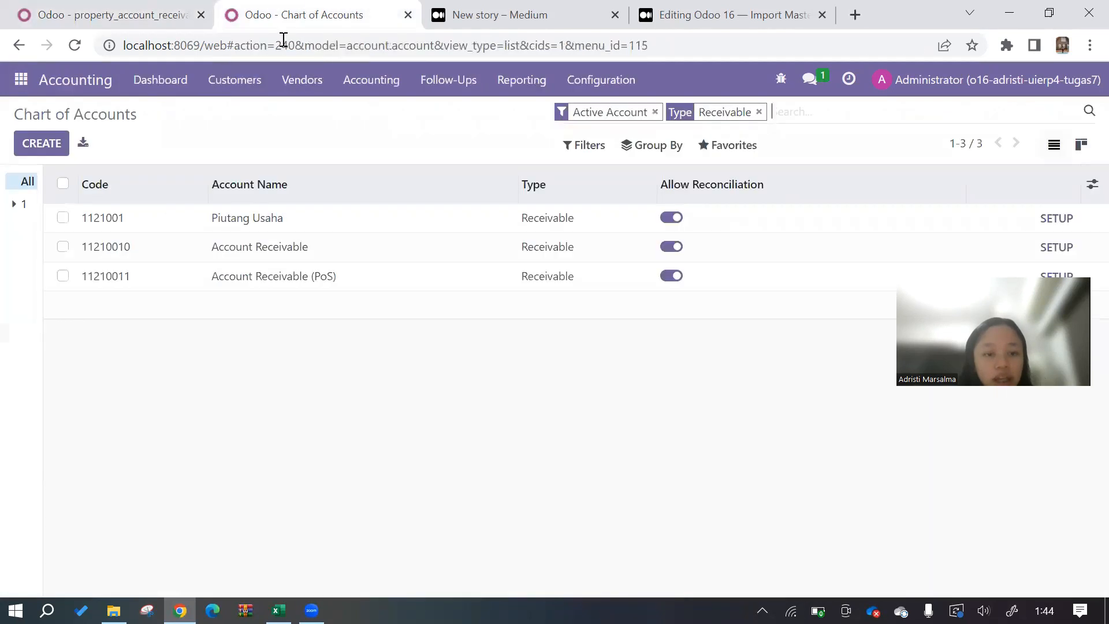
click(271, 230)
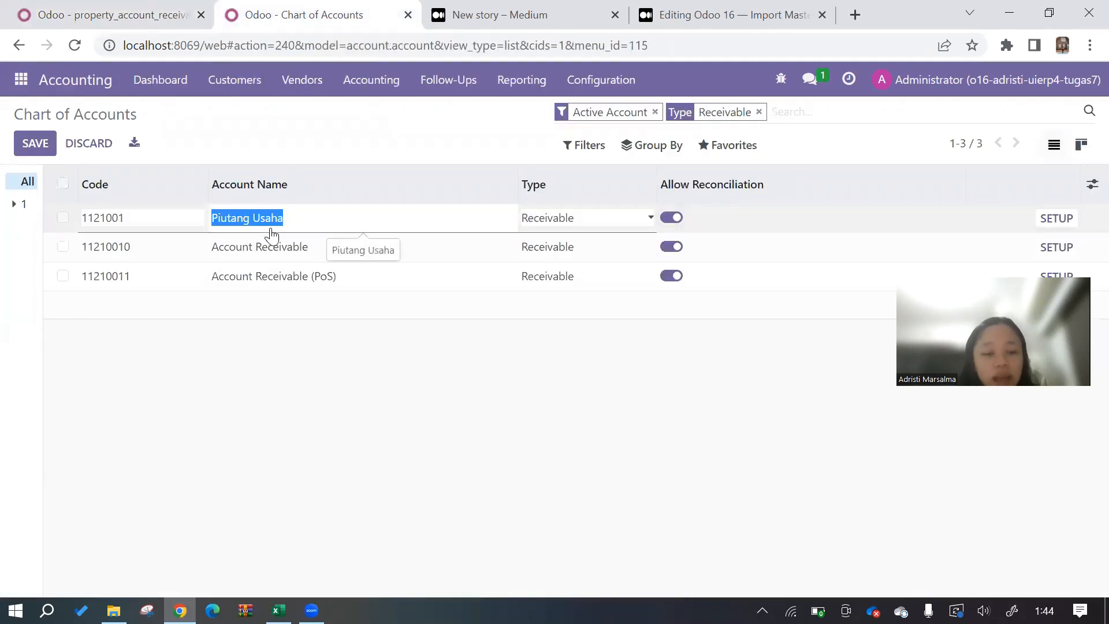
click(275, 343)
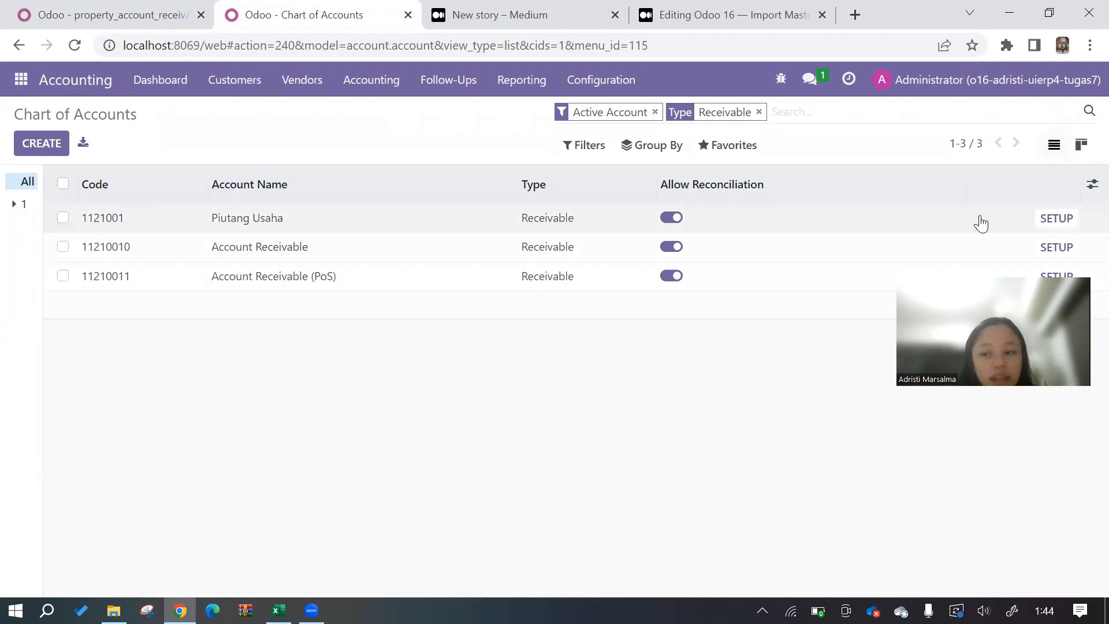
click(1058, 219)
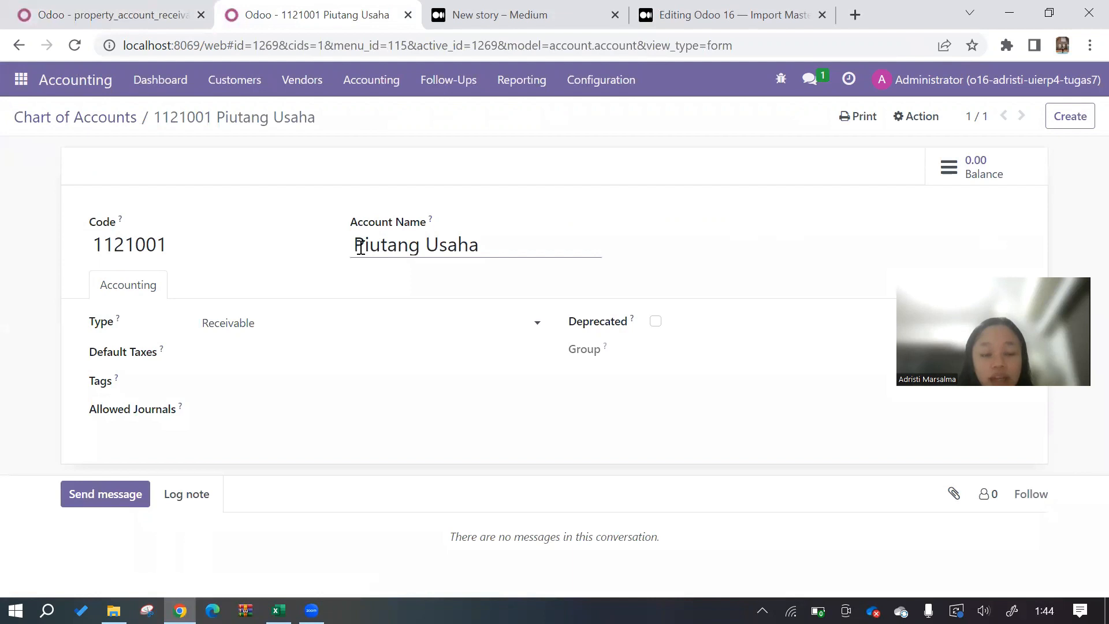
- Copy record ID 1269 of the Piutang Usaha account into property_account_receivable_id, making its value account.account,1269, and save the record
click(268, 44)
click(269, 45)
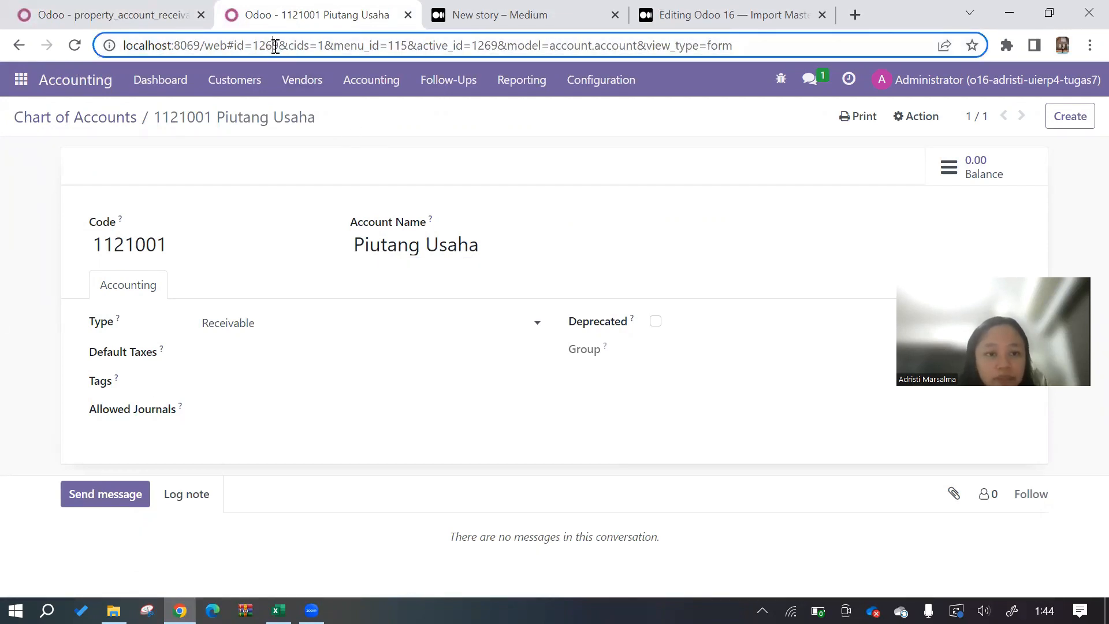
double_click(275, 45)
key(ctrl+c)
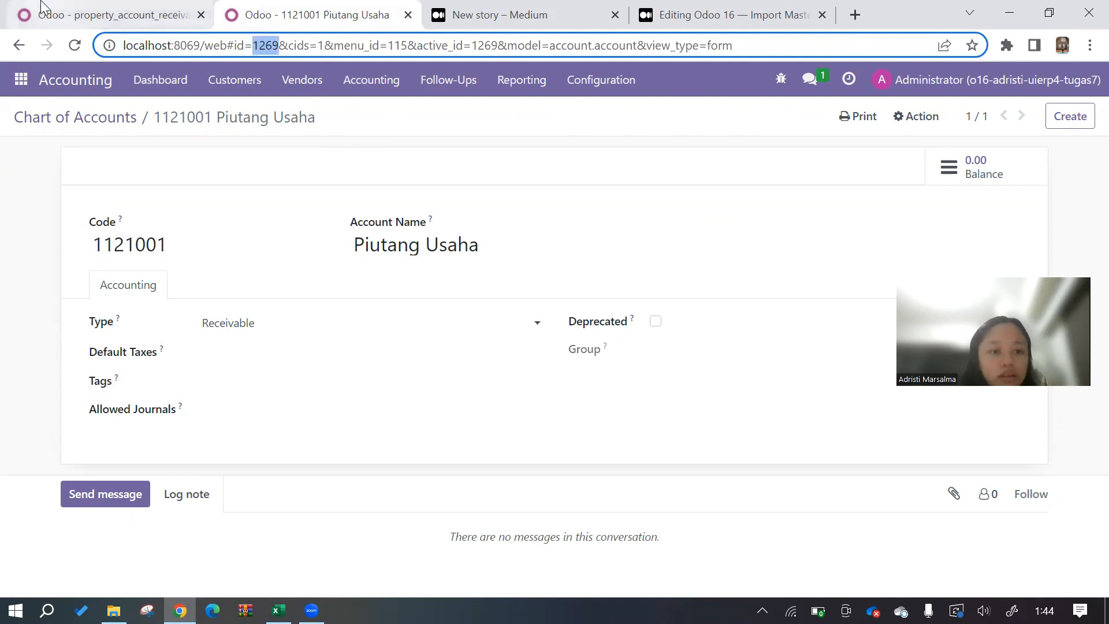
click(87, 13)
key(ctrl+v)
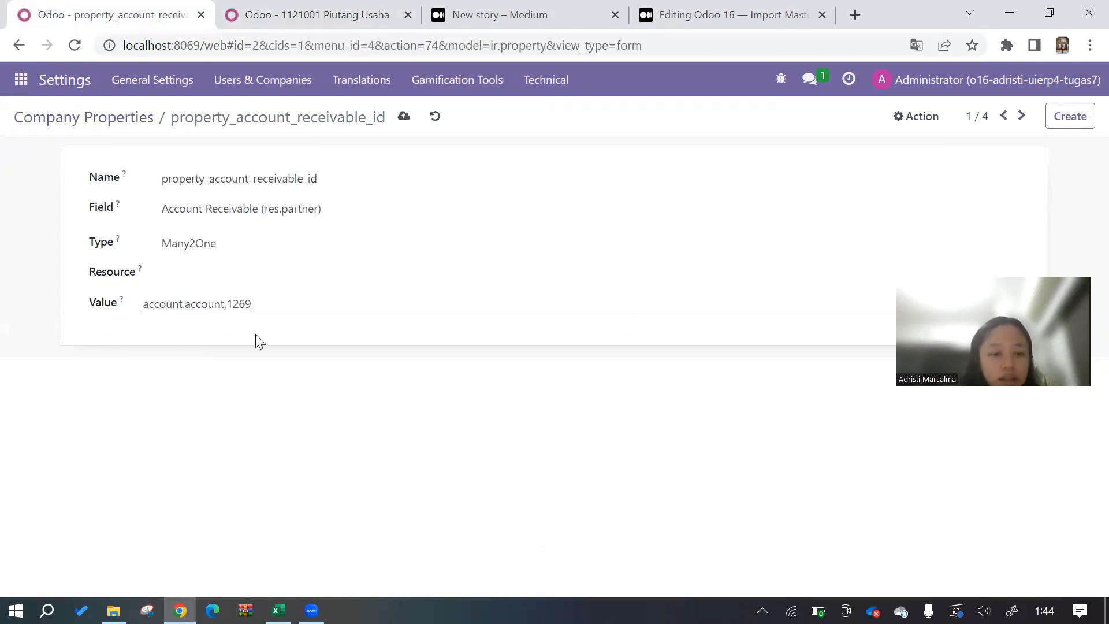
click(405, 116)
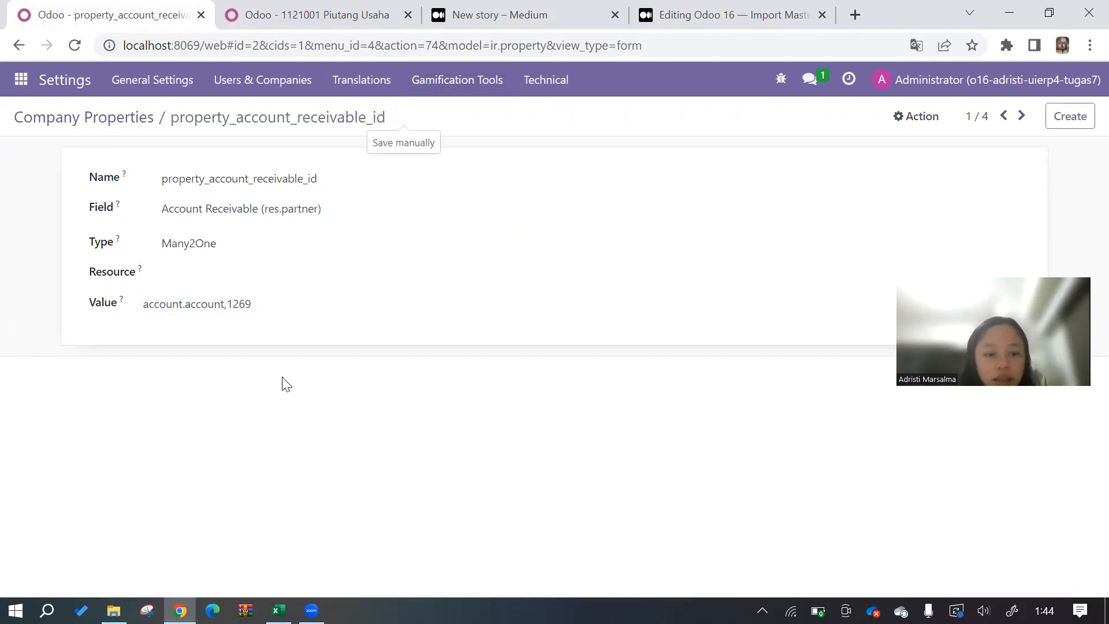
- Advance to the property_account_payable_id record, and clear the Receivable type filter from the Chart of Accounts
click(1022, 115)
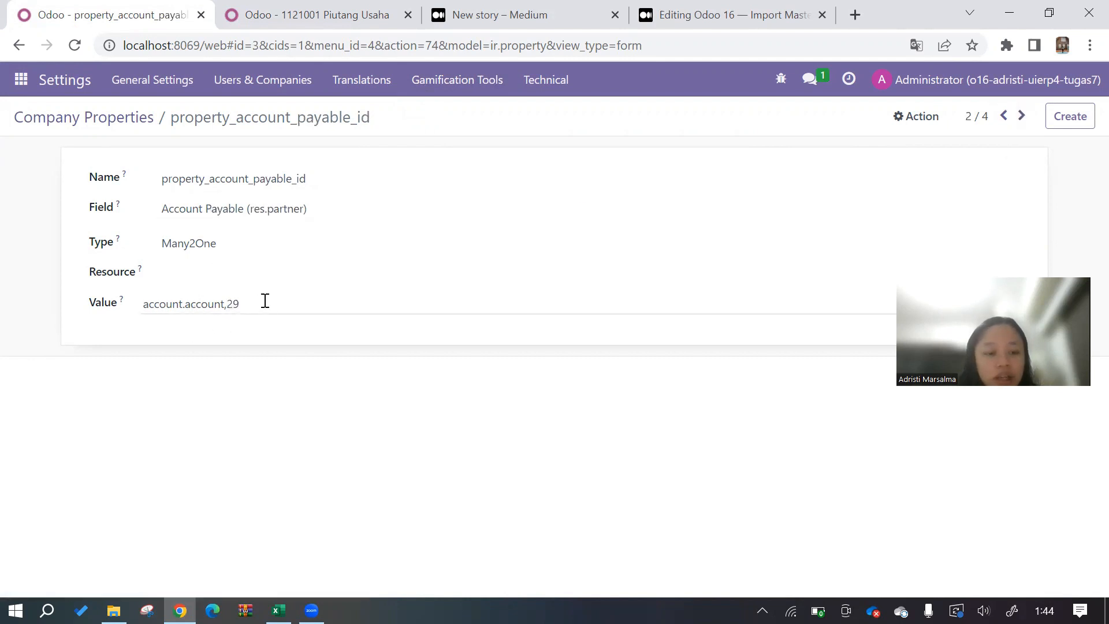
click(280, 11)
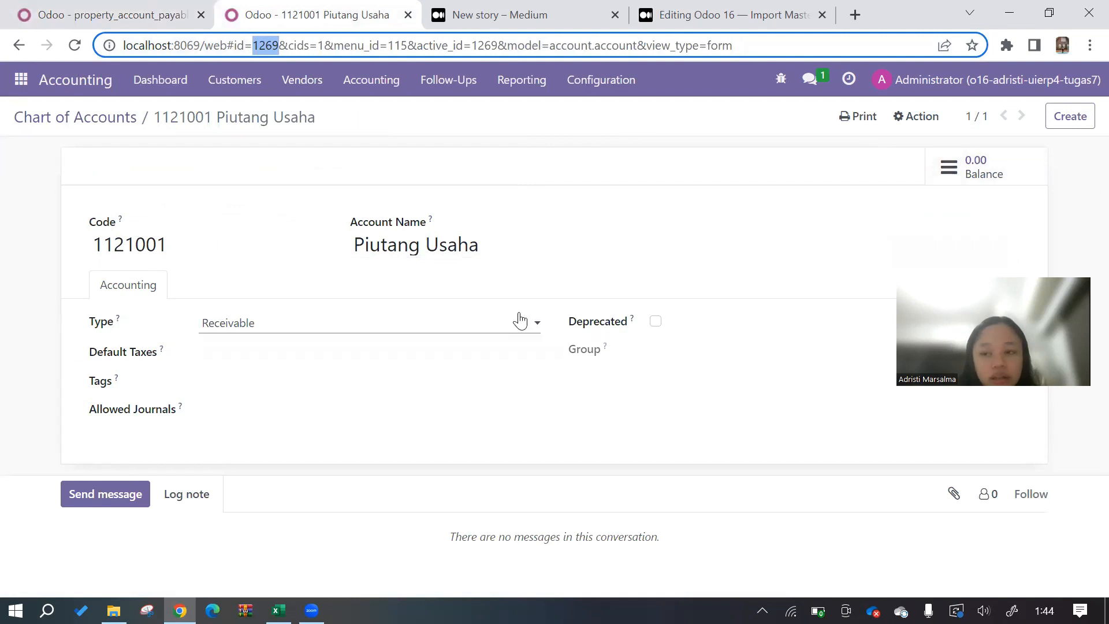
click(85, 118)
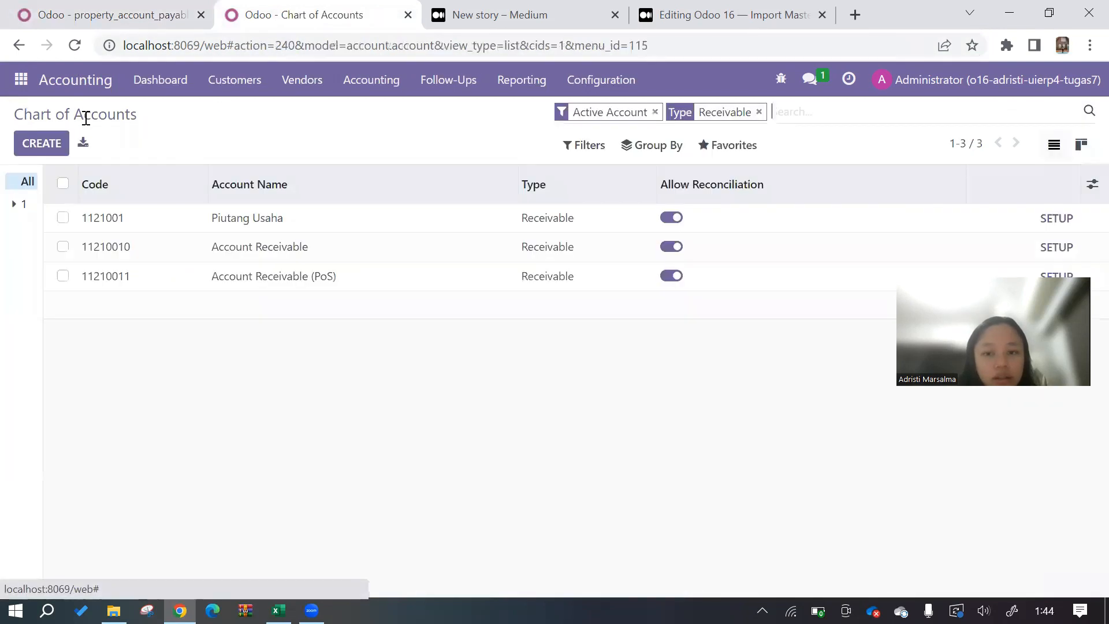
click(759, 112)
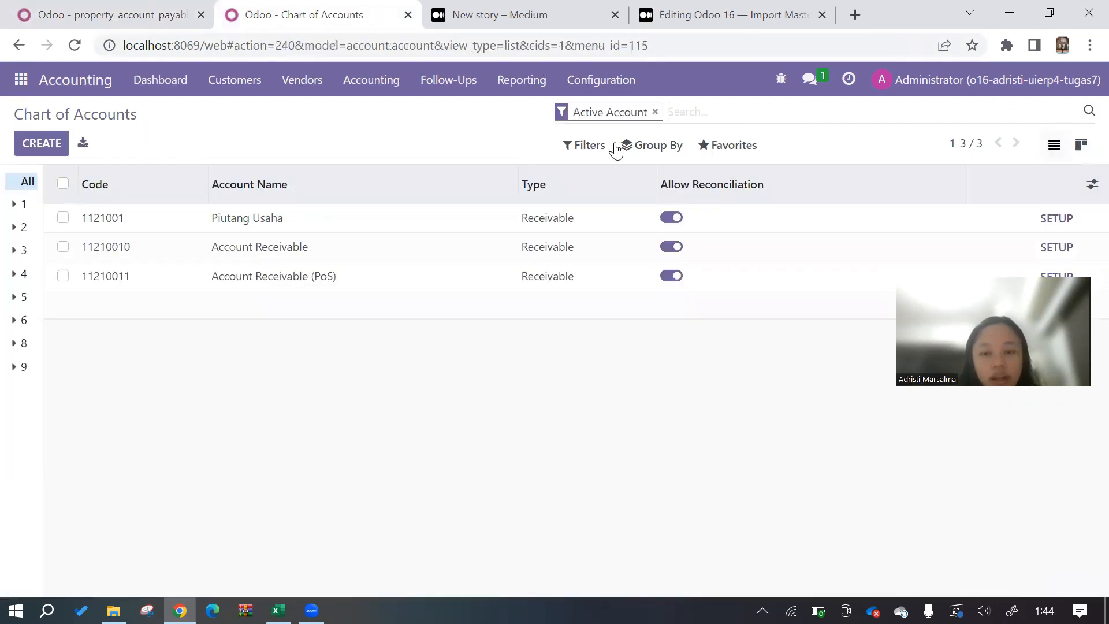
- Filter the Chart of Accounts with a custom condition ID is 29, the account ID held in the payable property
click(589, 148)
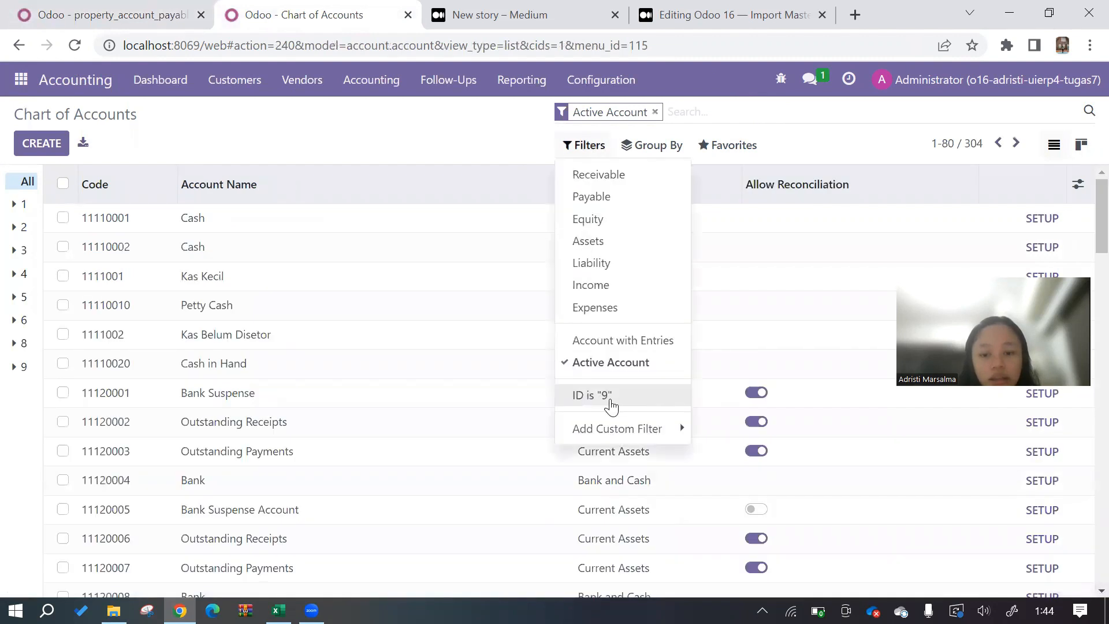
click(619, 427)
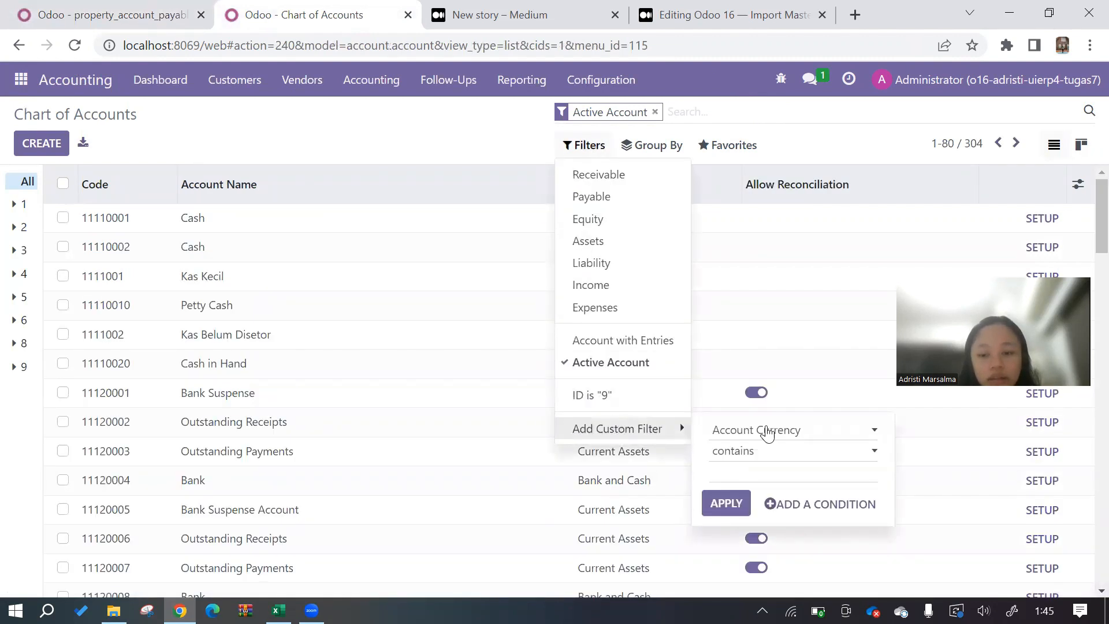
click(767, 432)
click(721, 363)
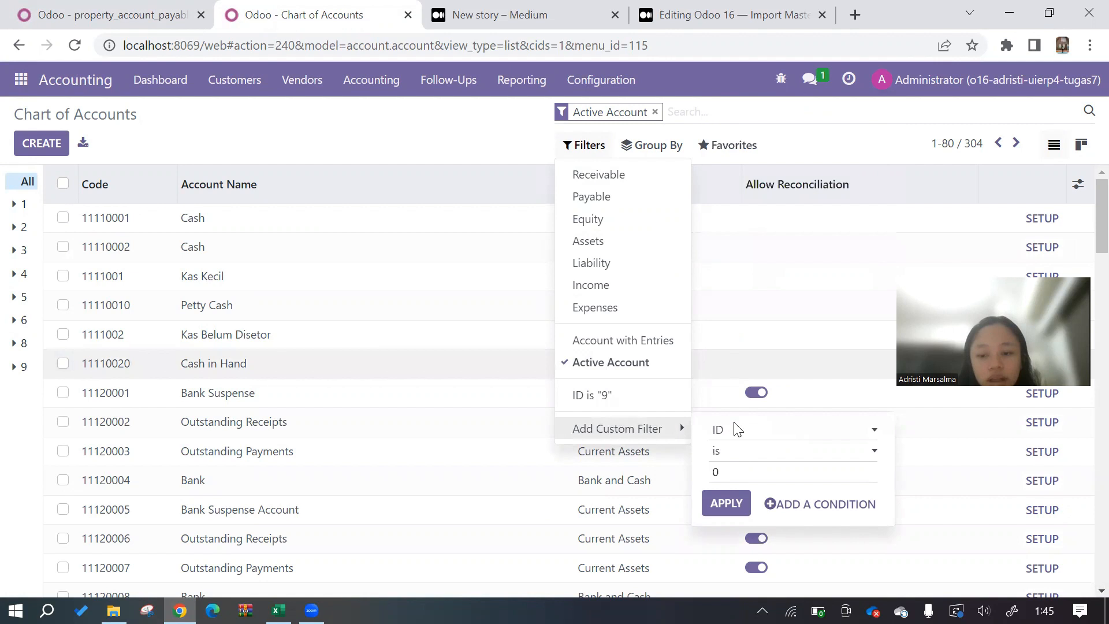
click(119, 15)
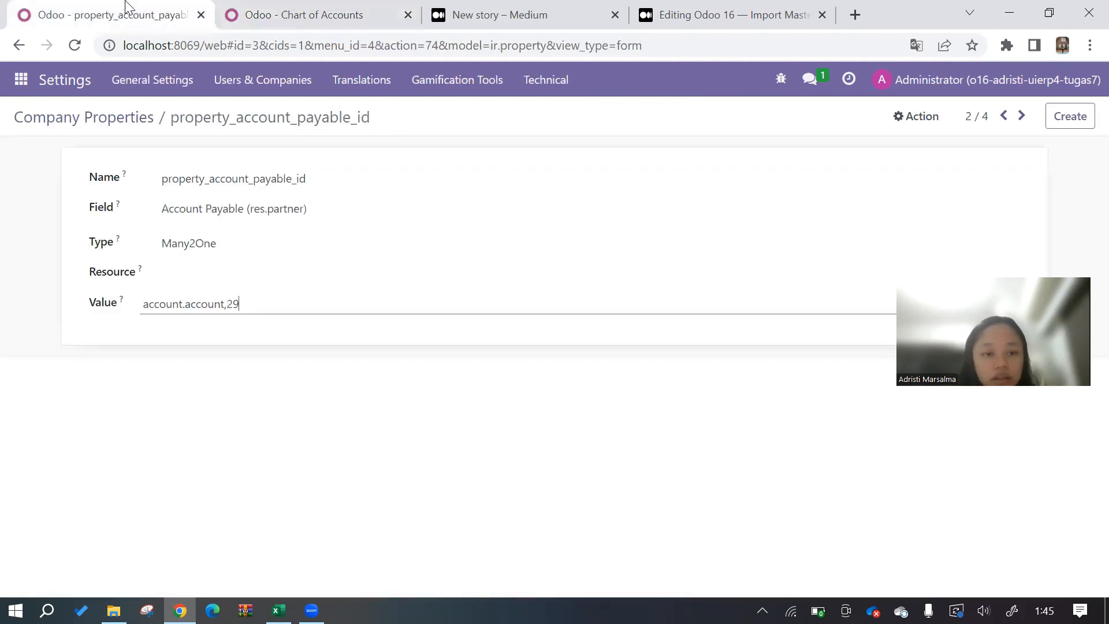
click(309, 11)
mouse_move(617, 429)
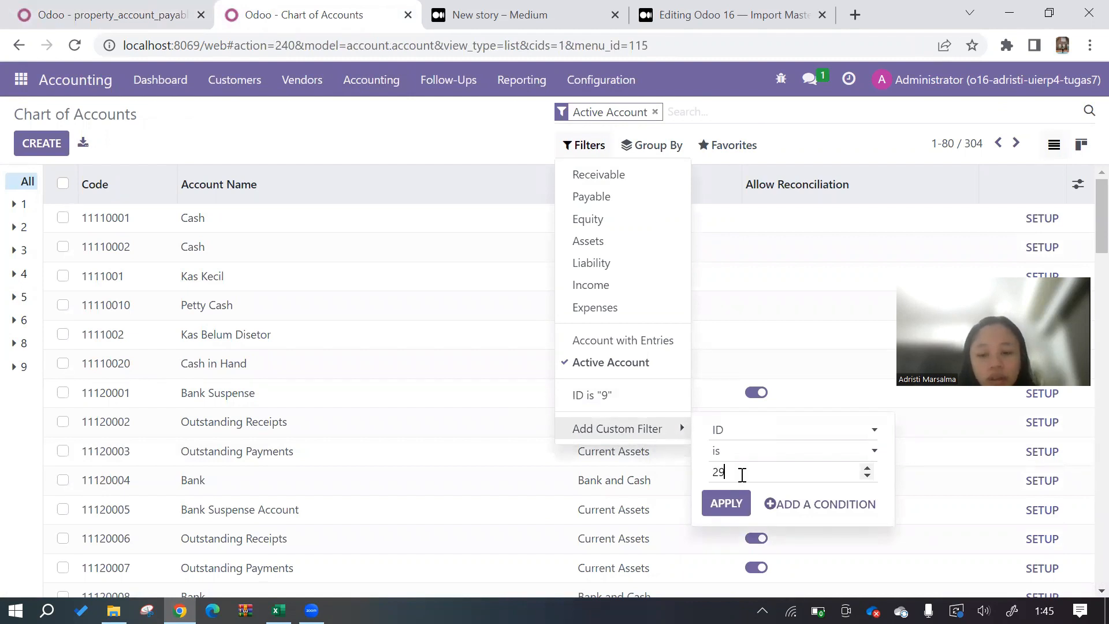
click(733, 503)
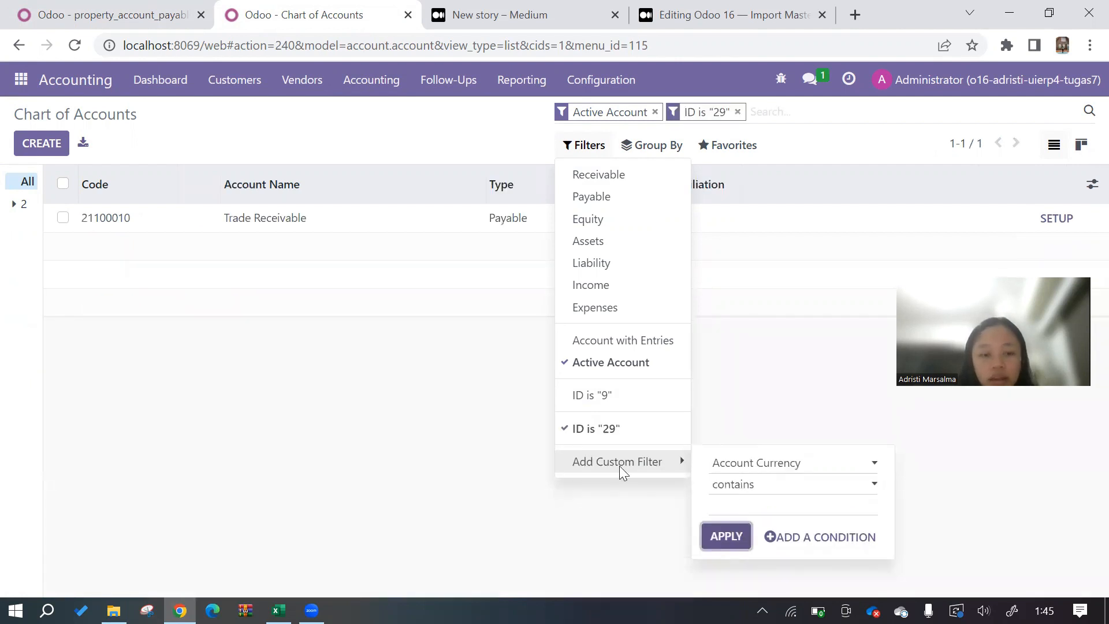
click(351, 376)
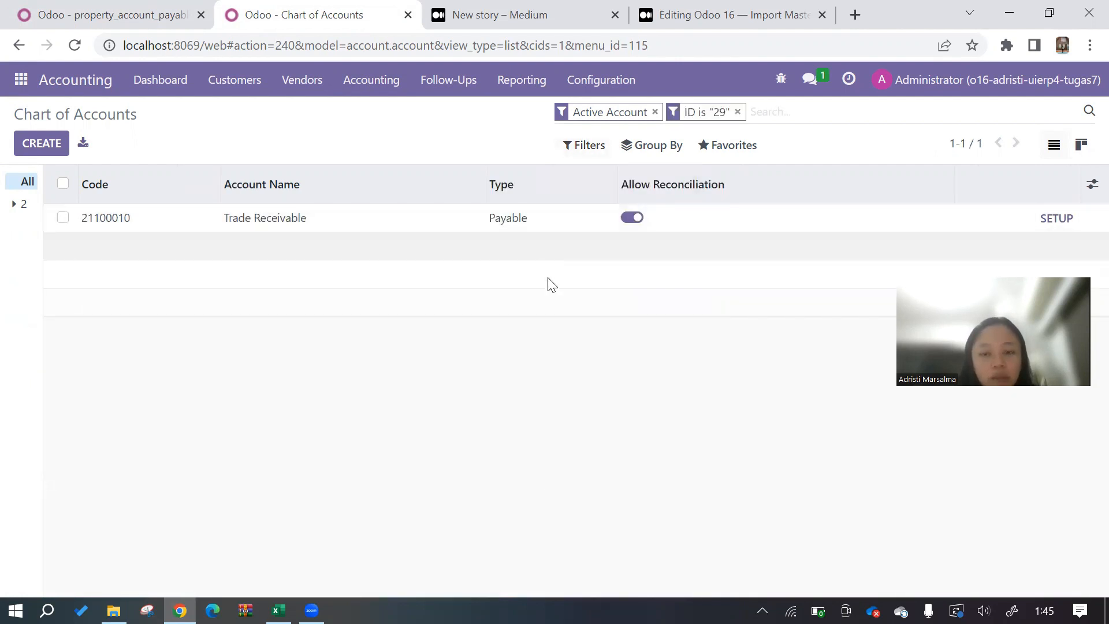
- Replace the ID filter in the Chart of Accounts with a search for accounts of type Payable
click(738, 112)
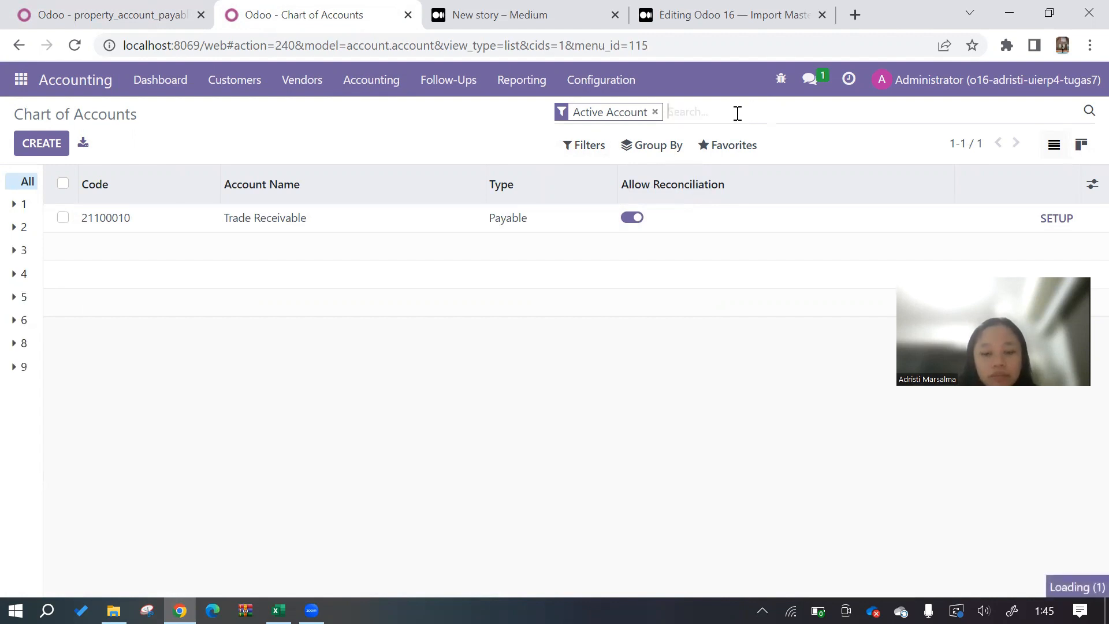
text(payable)
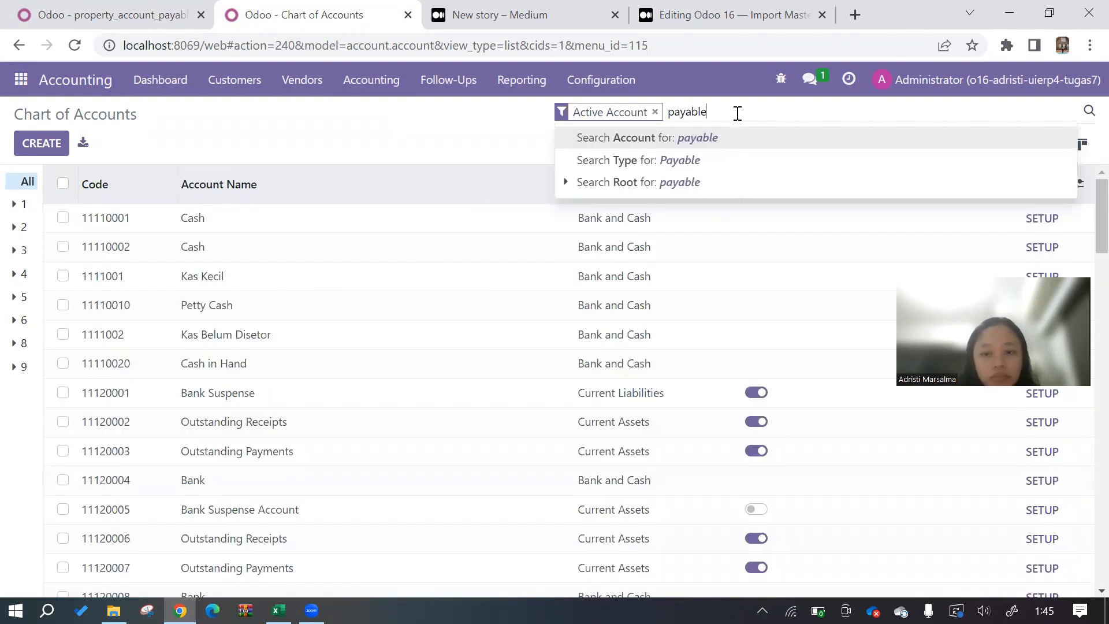
key(Return)
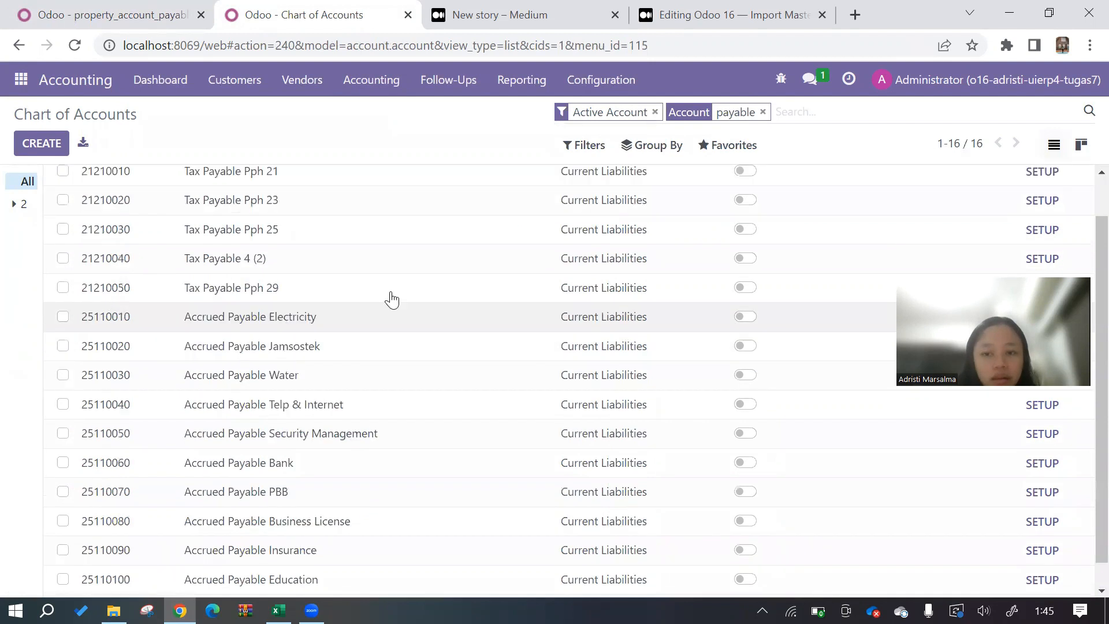
click(762, 113)
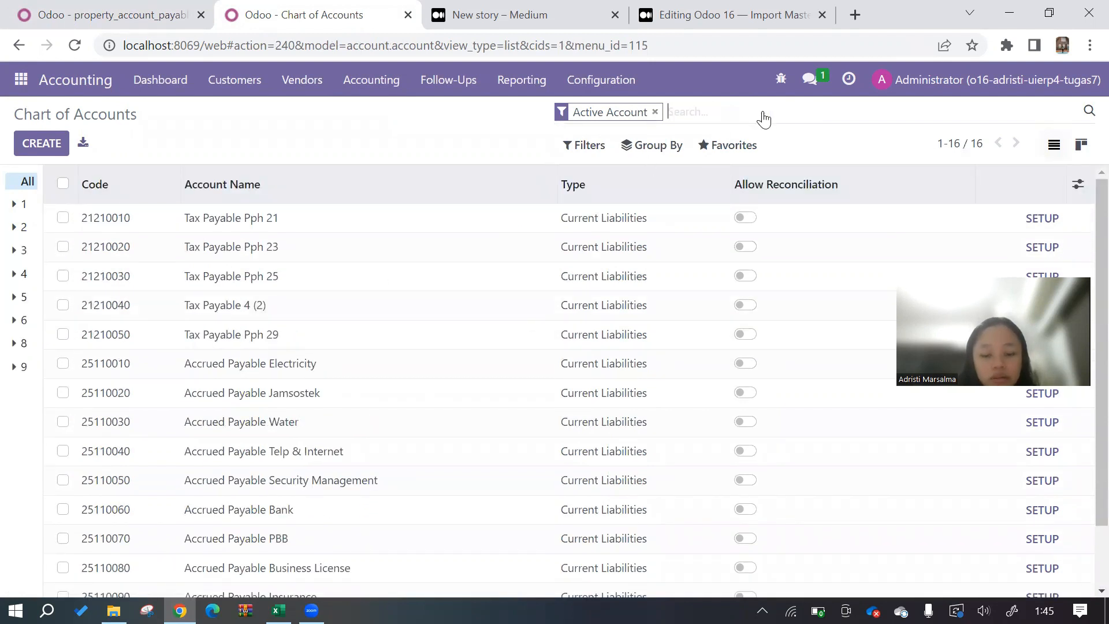
text(pay)
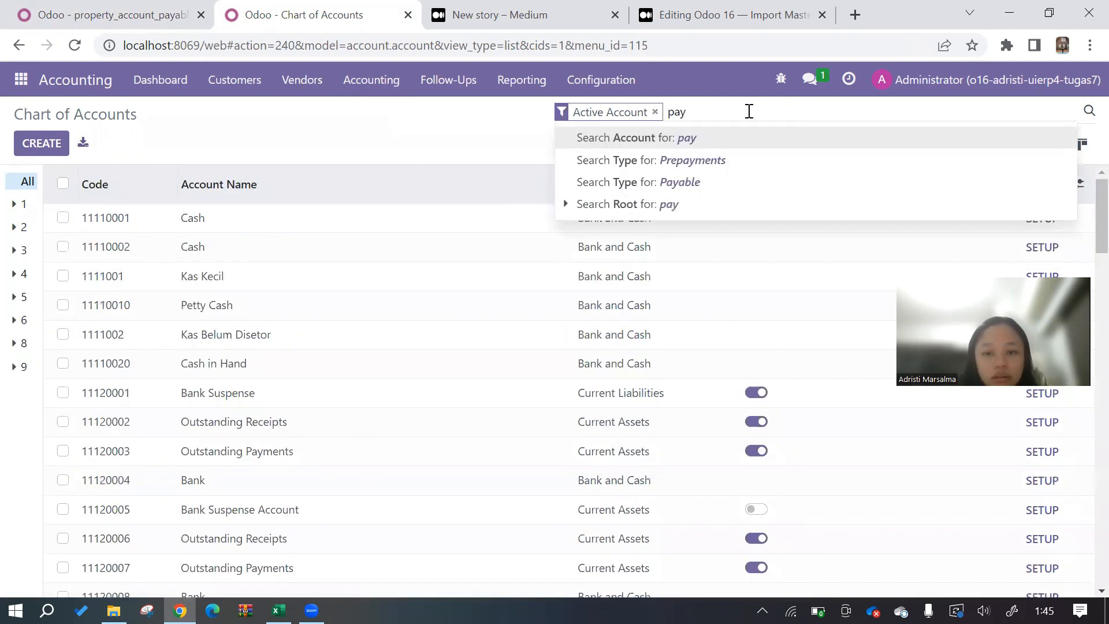
click(646, 185)
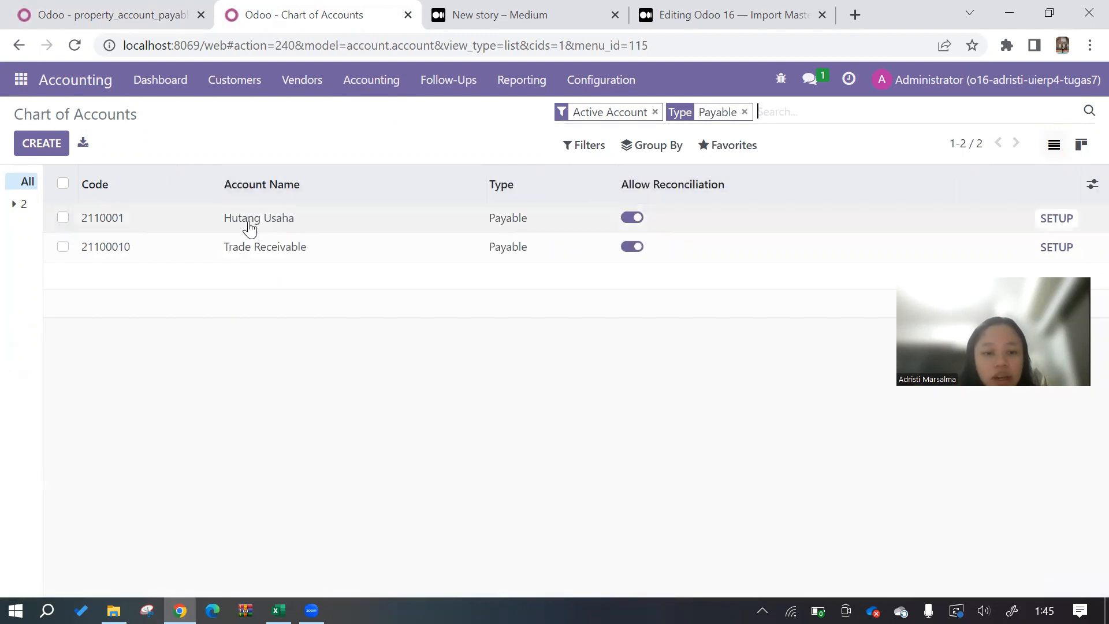
- Get the record ID of 2110001 Hutang Usaha from its setup form and save property_account_payable_id with the value account.account,1310
click(249, 226)
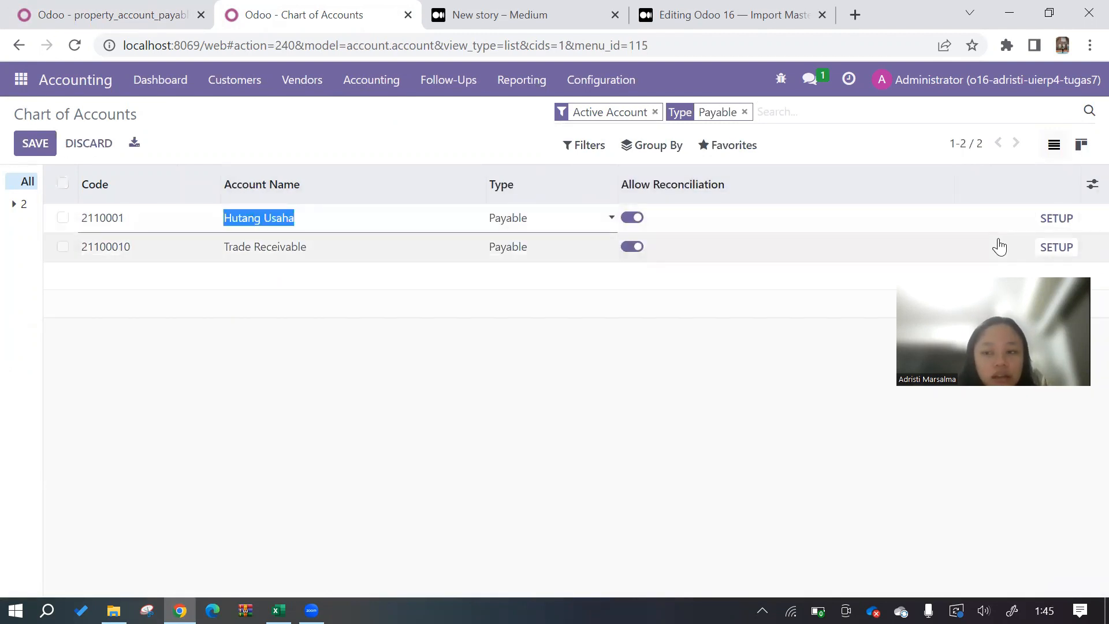
click(1074, 218)
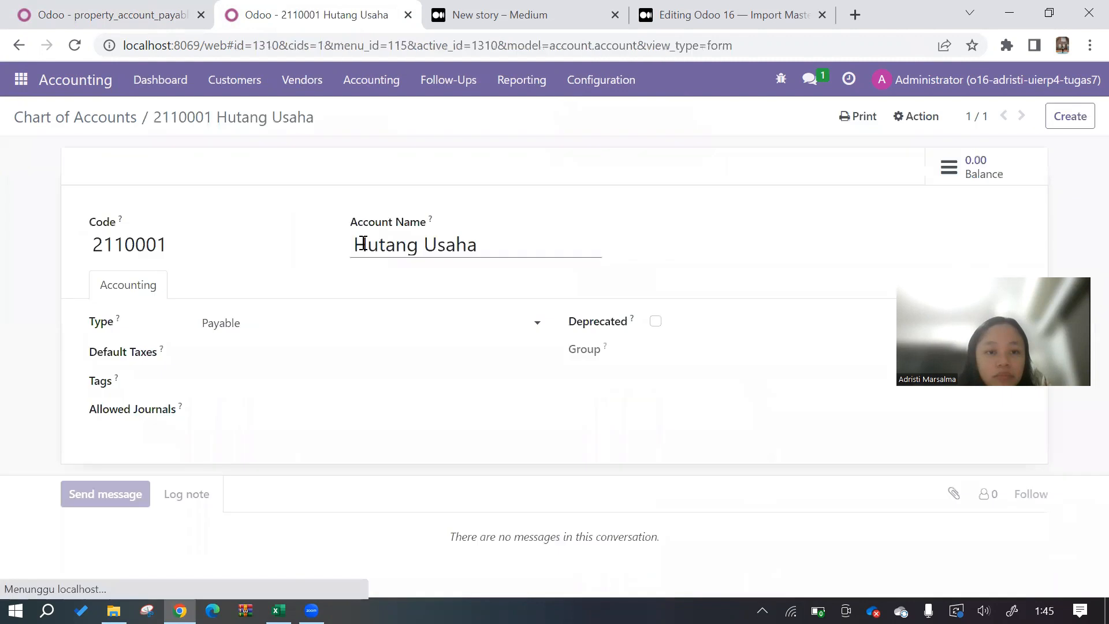
click(272, 45)
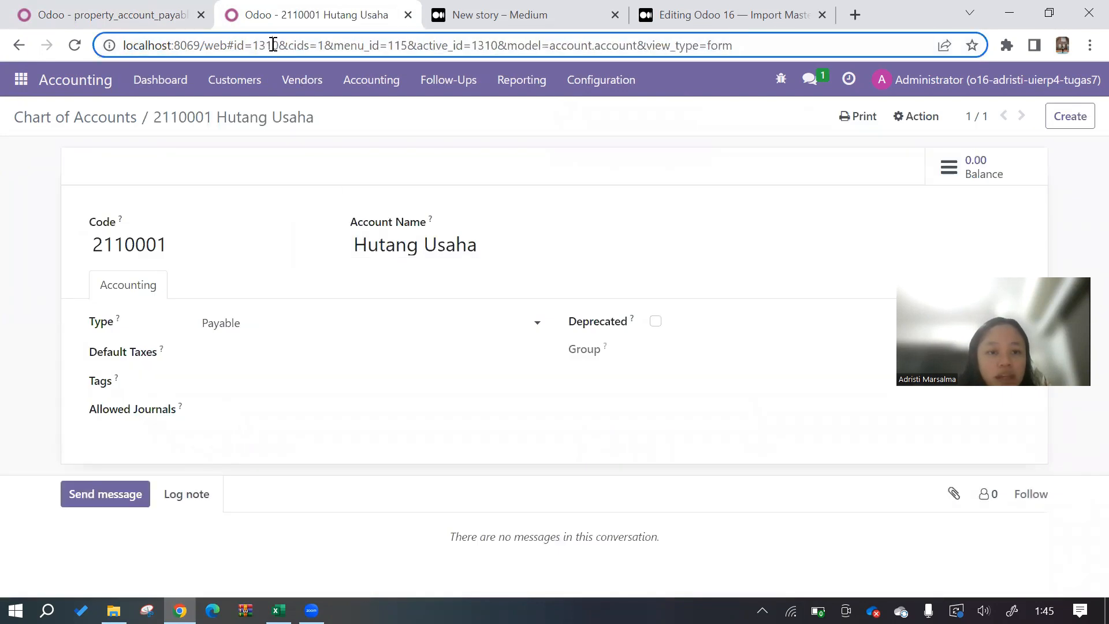
key(ctrl+Page_Up)
key(BackSpace)
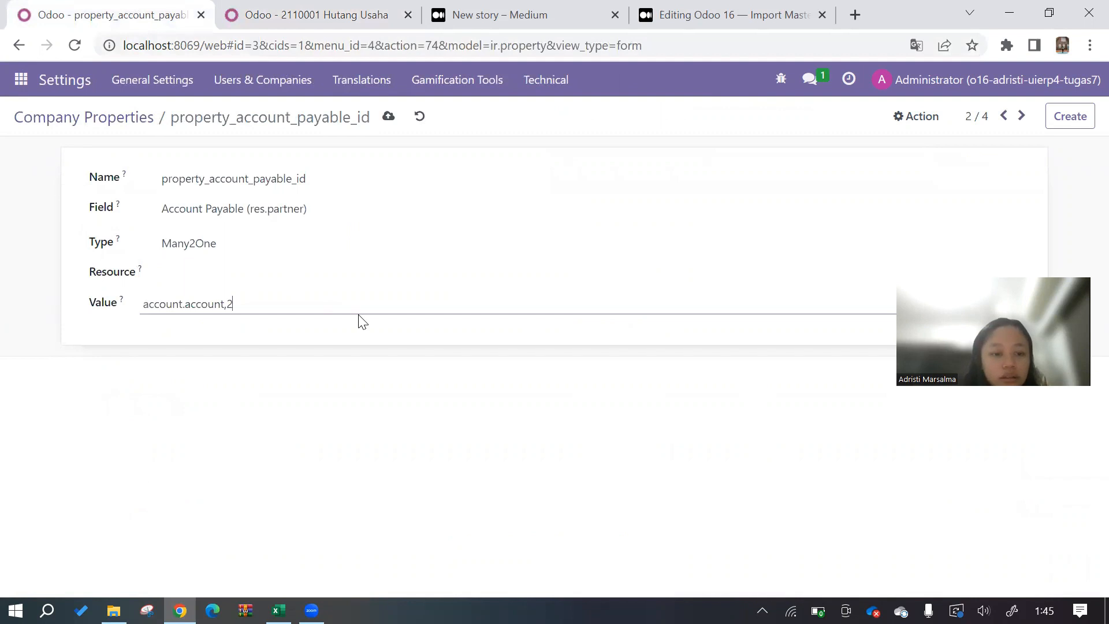
click(389, 118)
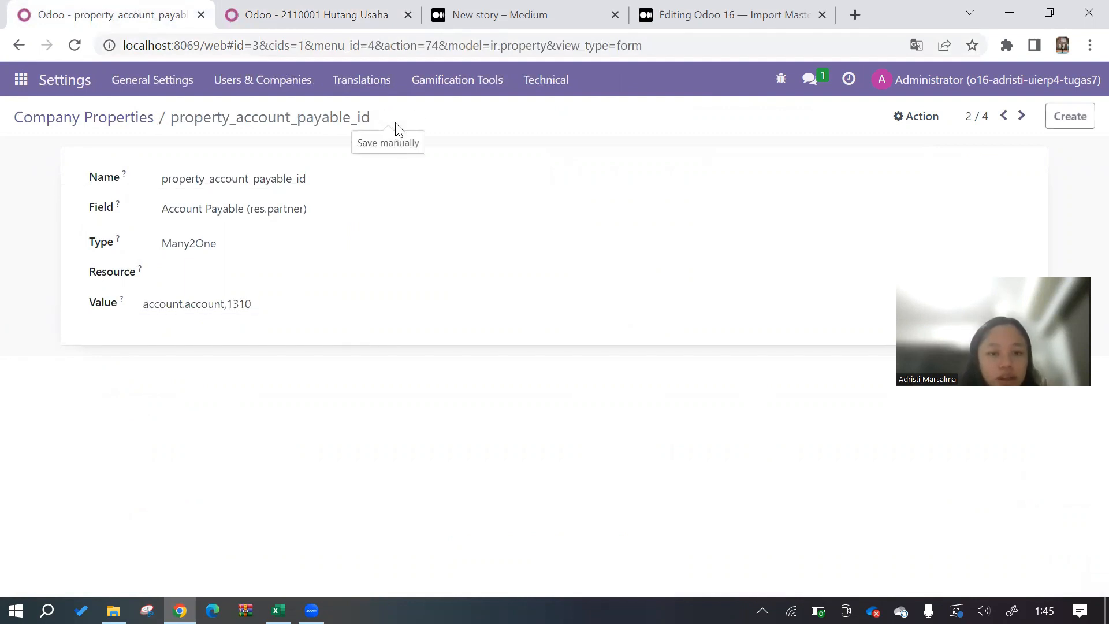
- Advance to the property_account_expense_categ_id record and select the account ID in its Value field
click(1021, 116)
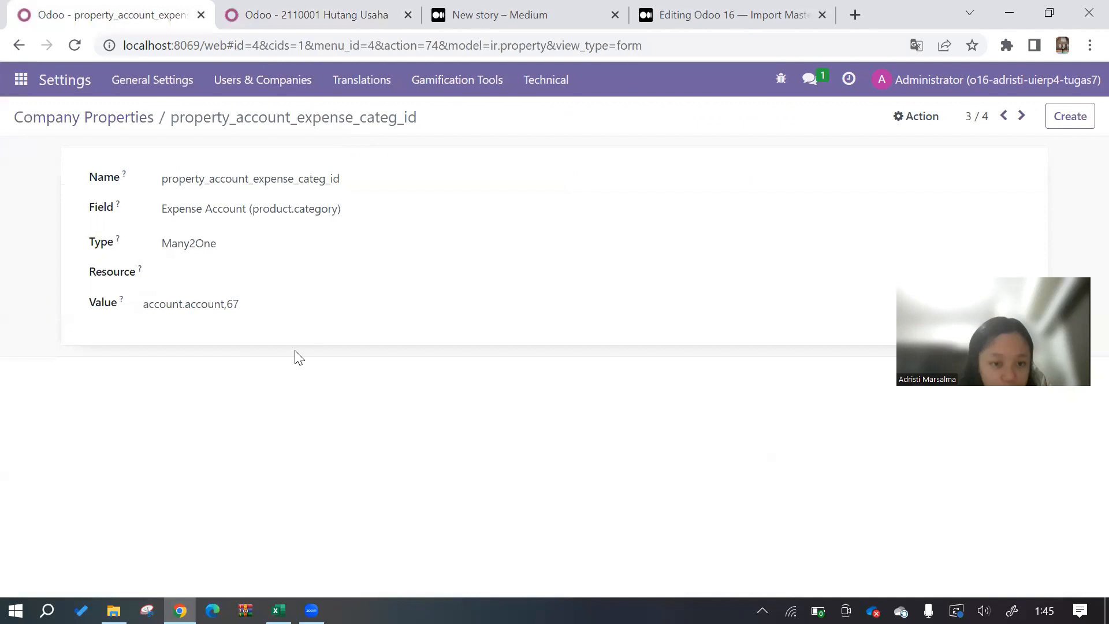
click(245, 309)
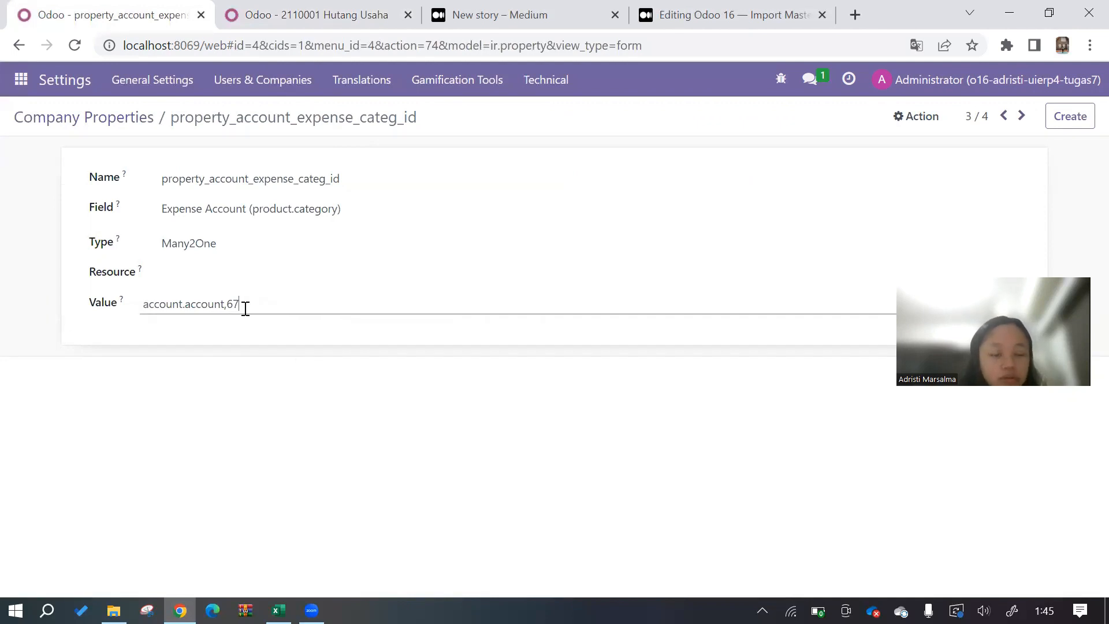
double_click(246, 309)
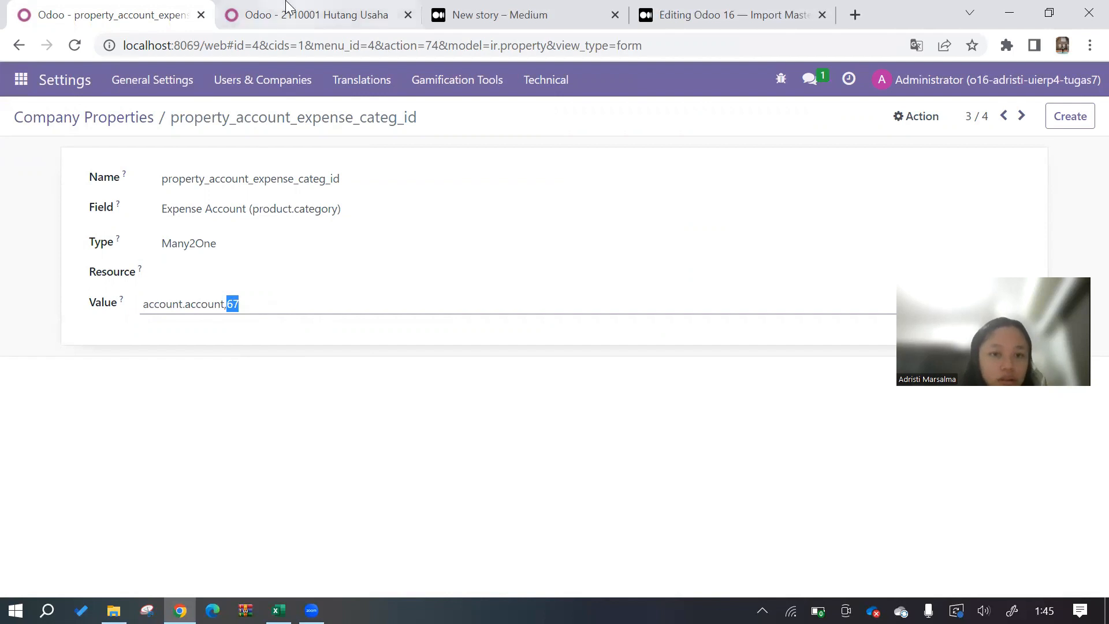
- Replace the Payable filter in the Chart of Accounts with a custom condition ID is 67 to identify the expense property's account
click(312, 14)
click(56, 122)
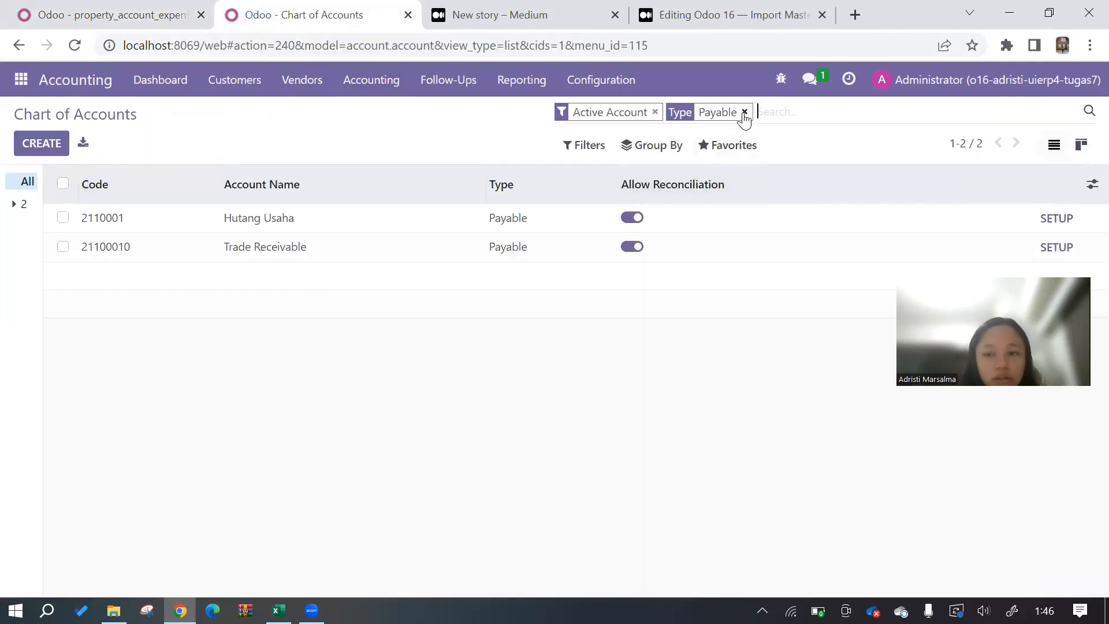
click(745, 111)
click(575, 159)
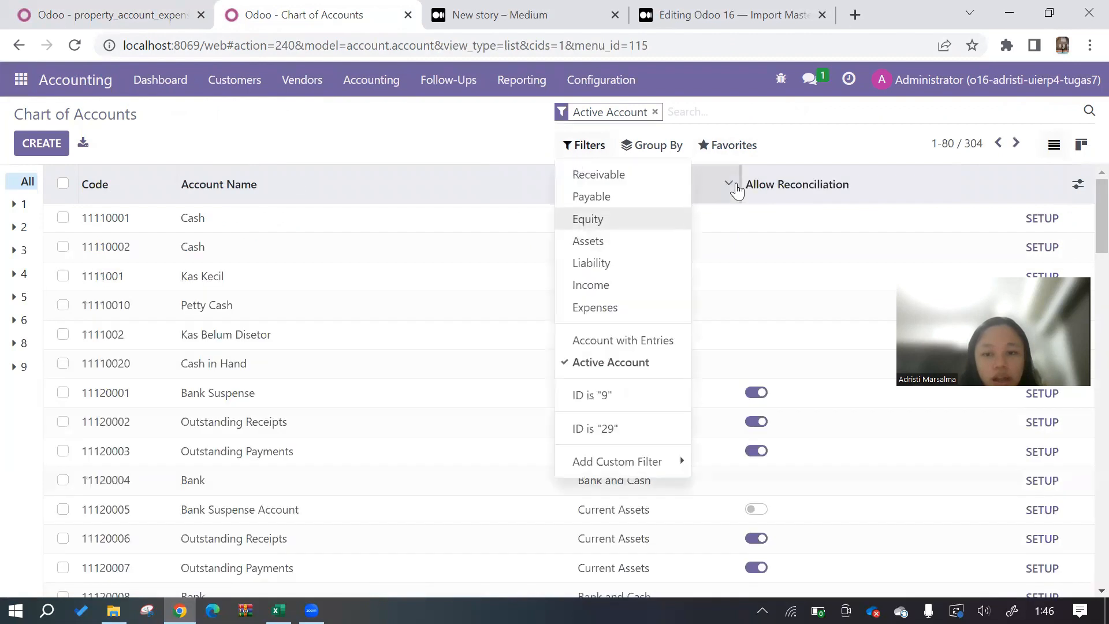
click(584, 460)
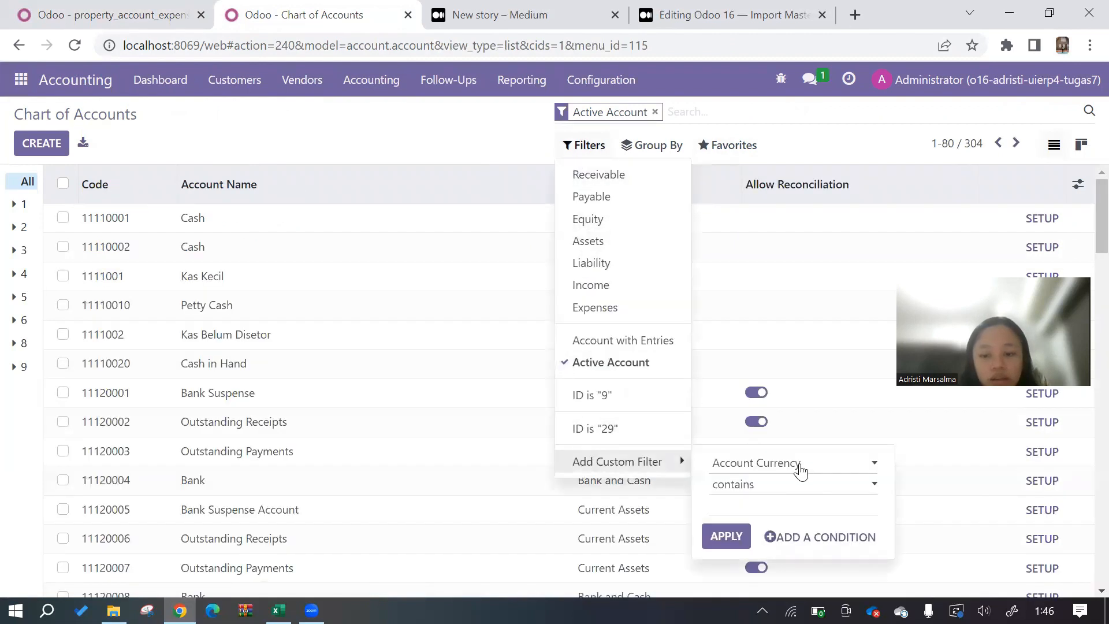
click(800, 466)
click(777, 397)
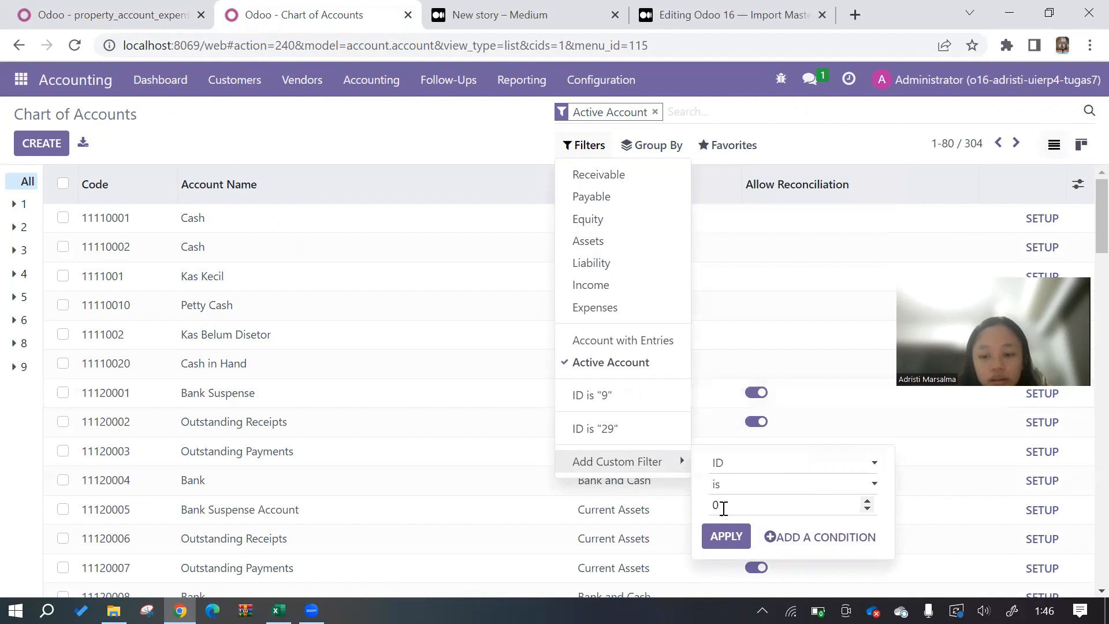
click(726, 536)
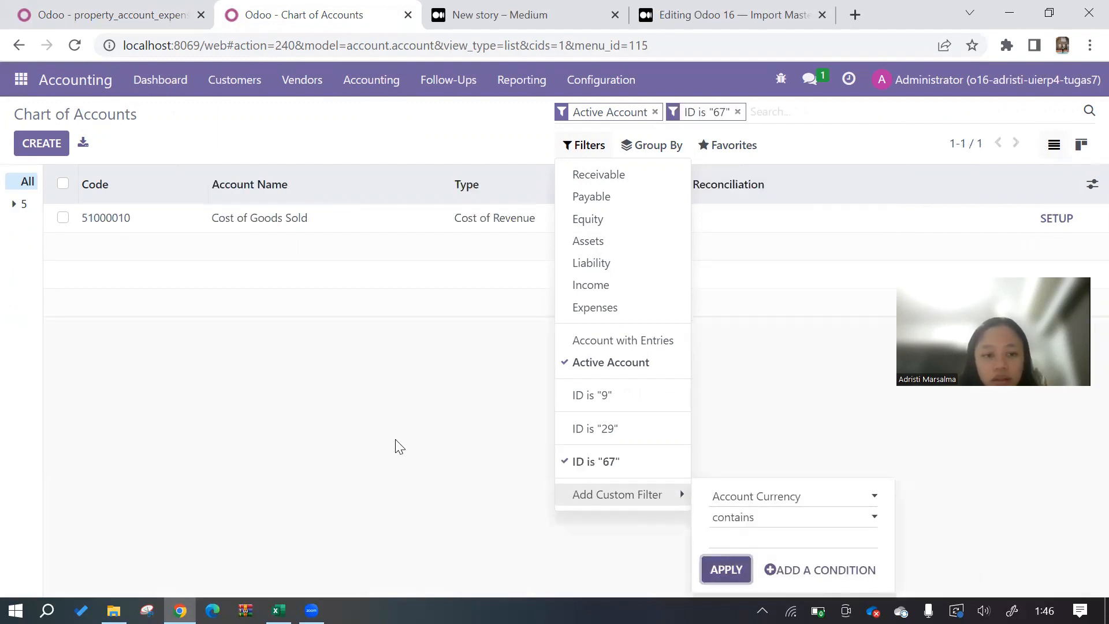
click(395, 447)
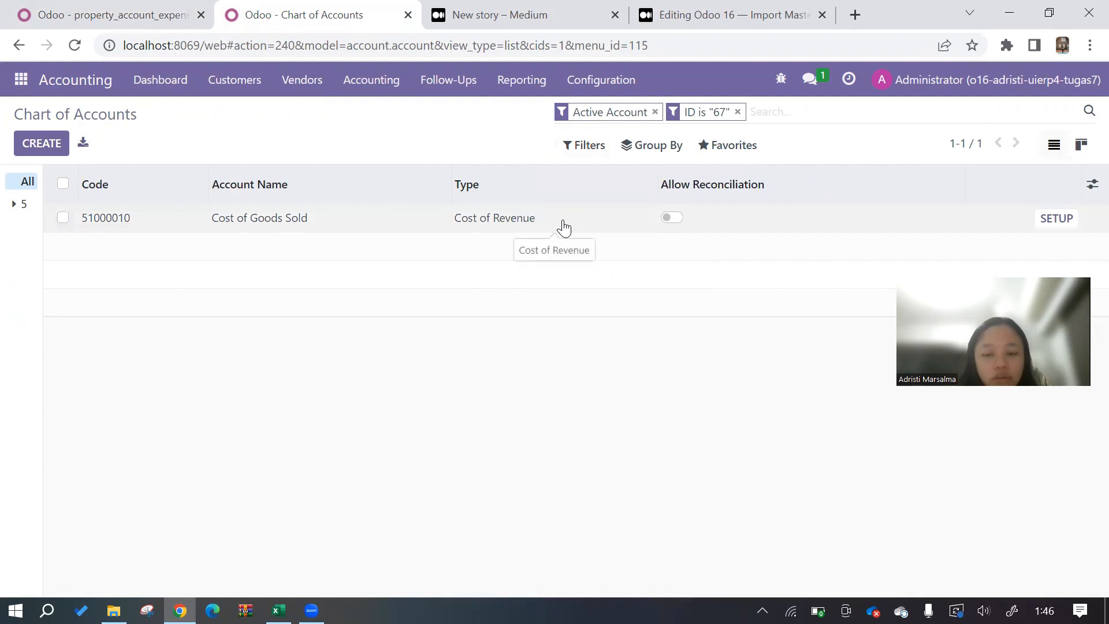
- Replace the ID filter in the Chart of Accounts with a search for accounts of type Cost of Revenue
click(738, 112)
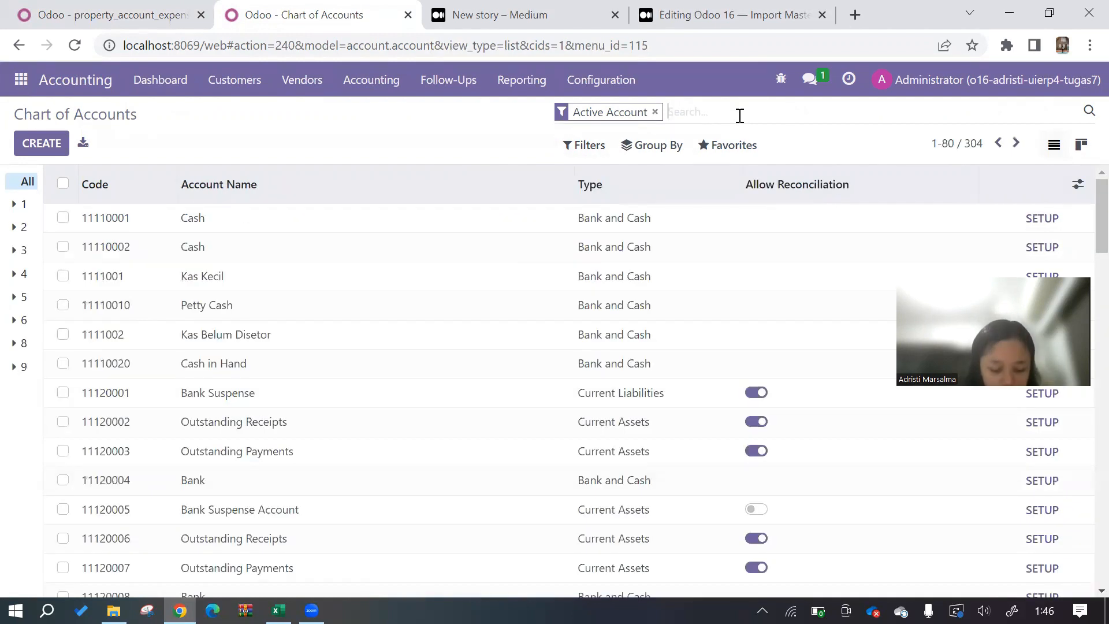
text(tipe)
key(BackSpace)
key(BackSpace)
key(BackSpace)
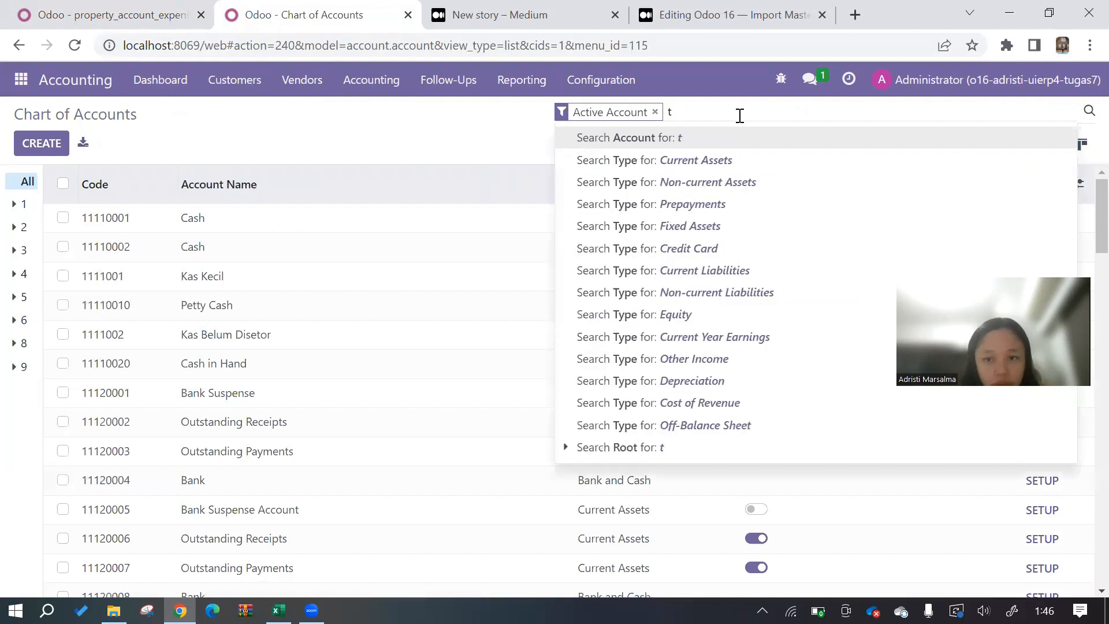
key(BackSpace)
text(co)
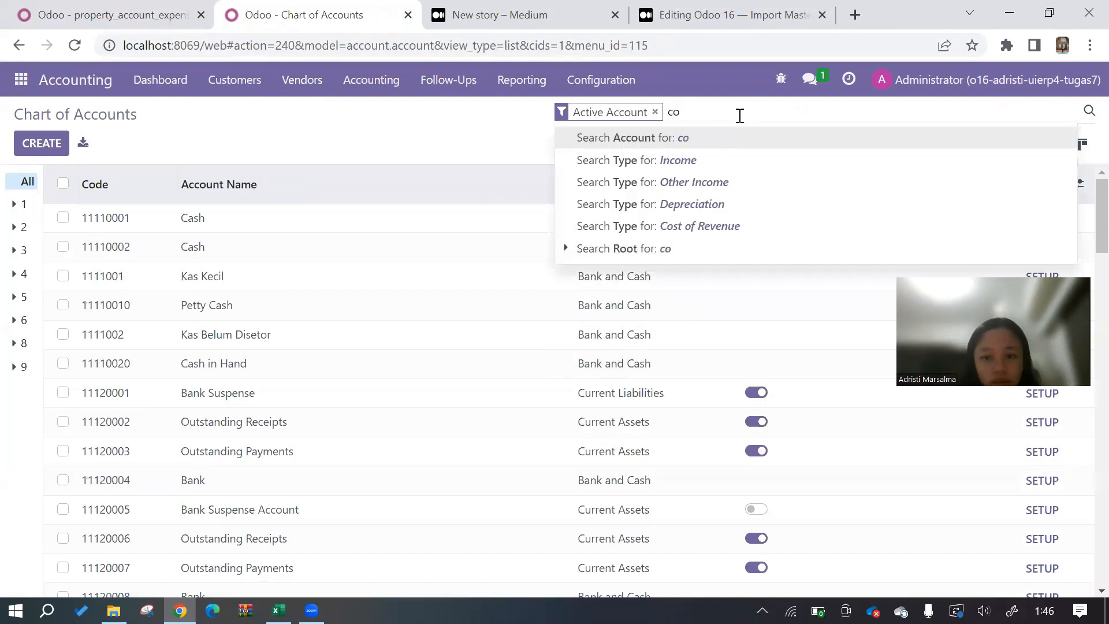
key(Down)
key(Down)
key(Down)
key(Down)
key(Return)
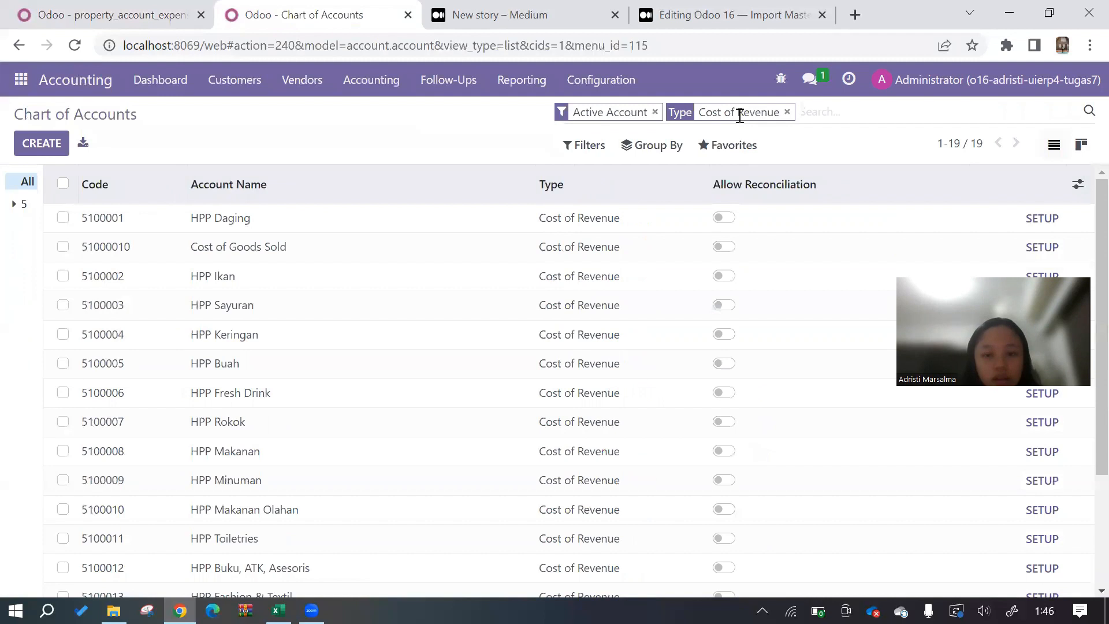
- Look through the Cost of Revenue accounts for an imported equivalent of Cost of Goods Sold
scroll(401, 455, down, 3)
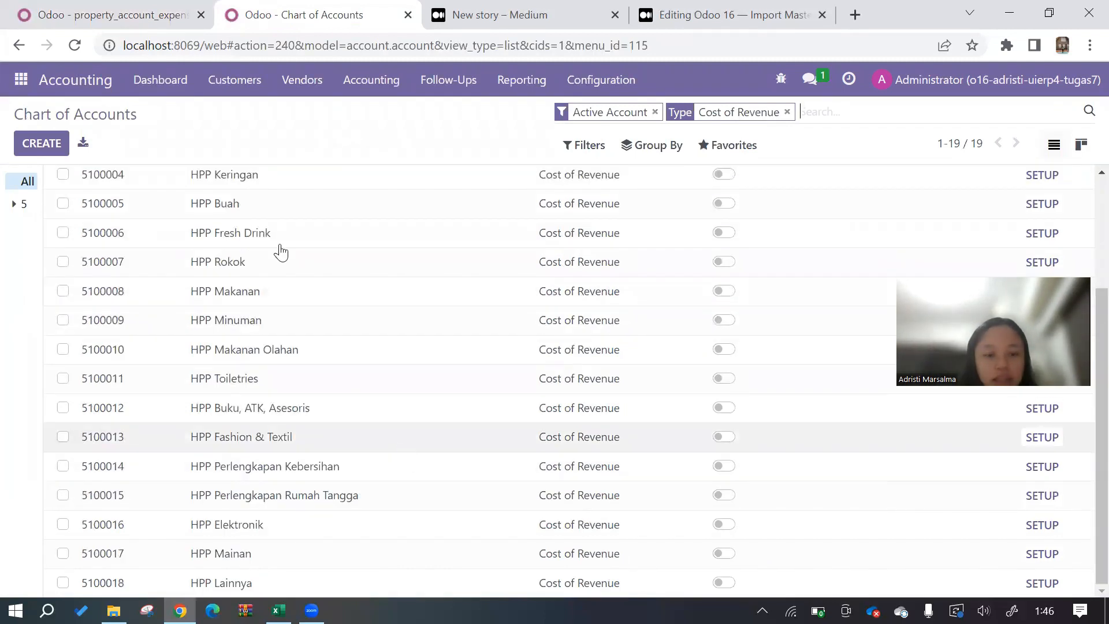
scroll(289, 324, up, 3)
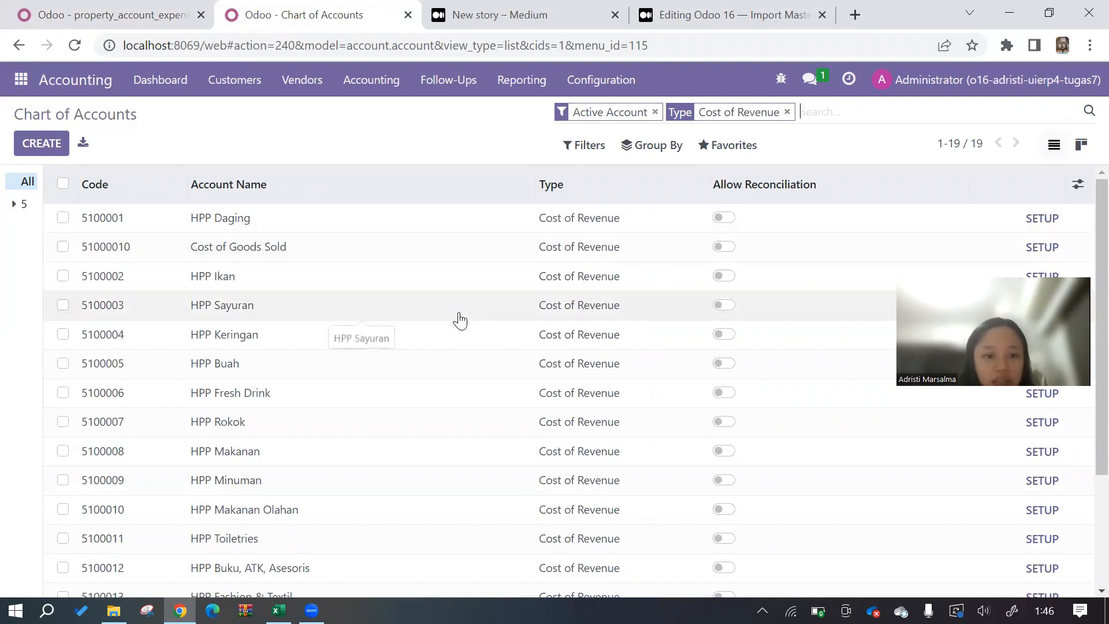
scroll(460, 321, down, 3)
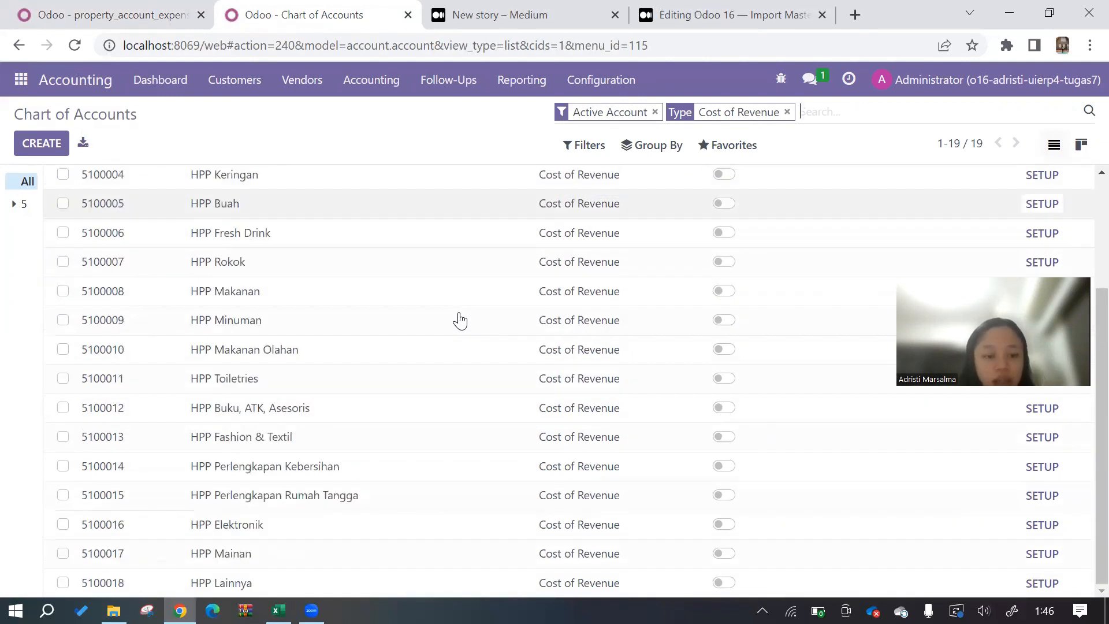
scroll(359, 490, up, 3)
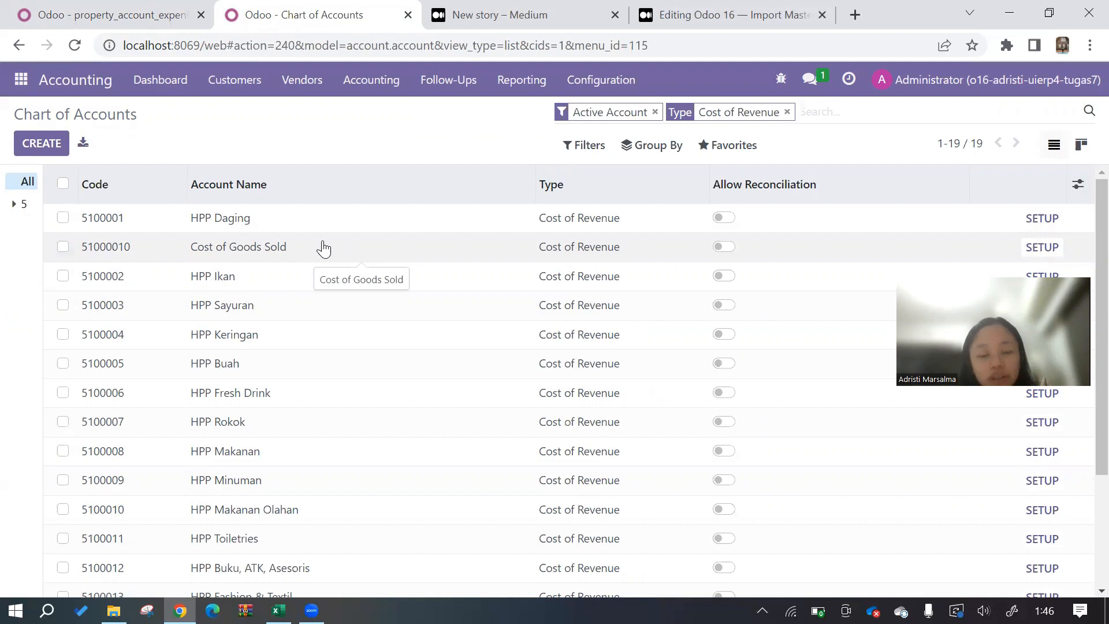
scroll(287, 393, down, 3)
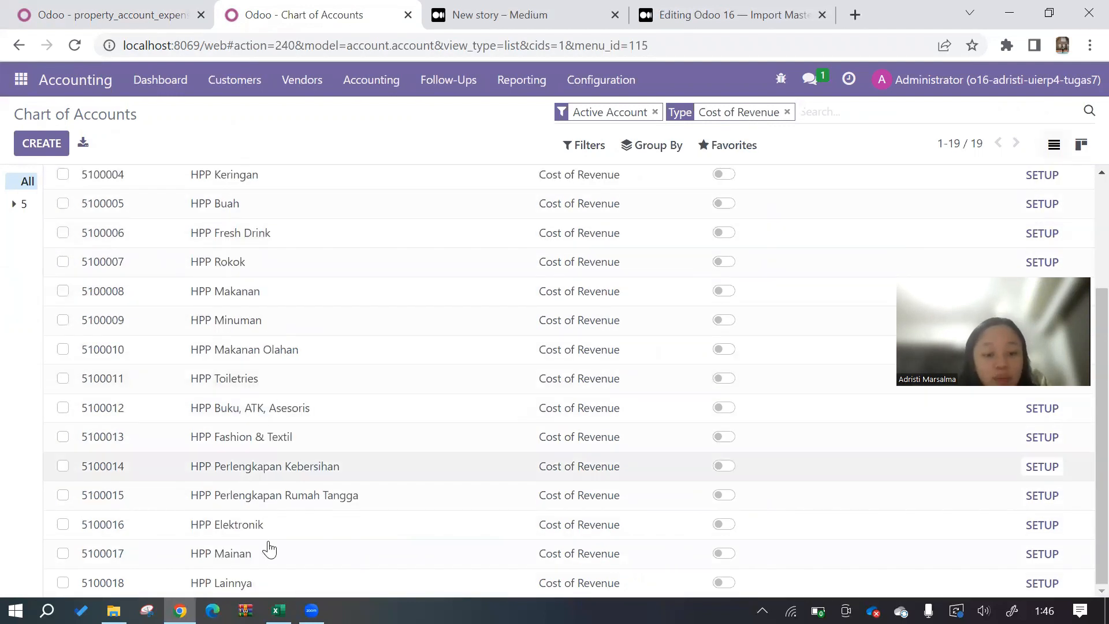
scroll(278, 402, up, 3)
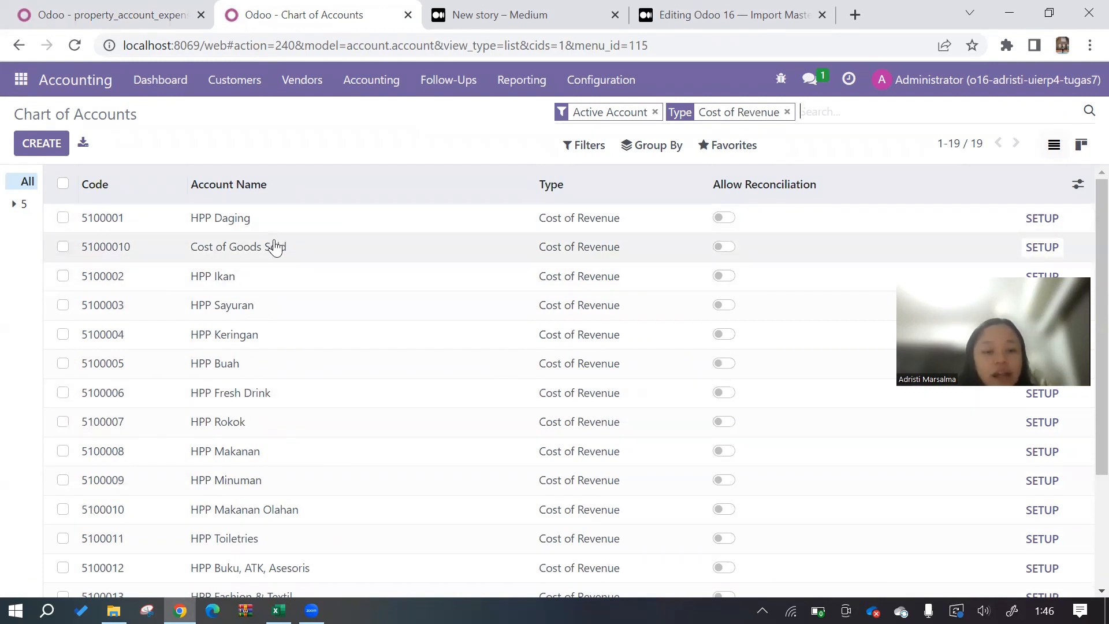
- Remove the account ID from the Value of property_account_expense_categ_id, keeping only "account.account,", and save the record
click(104, 12)
click(283, 311)
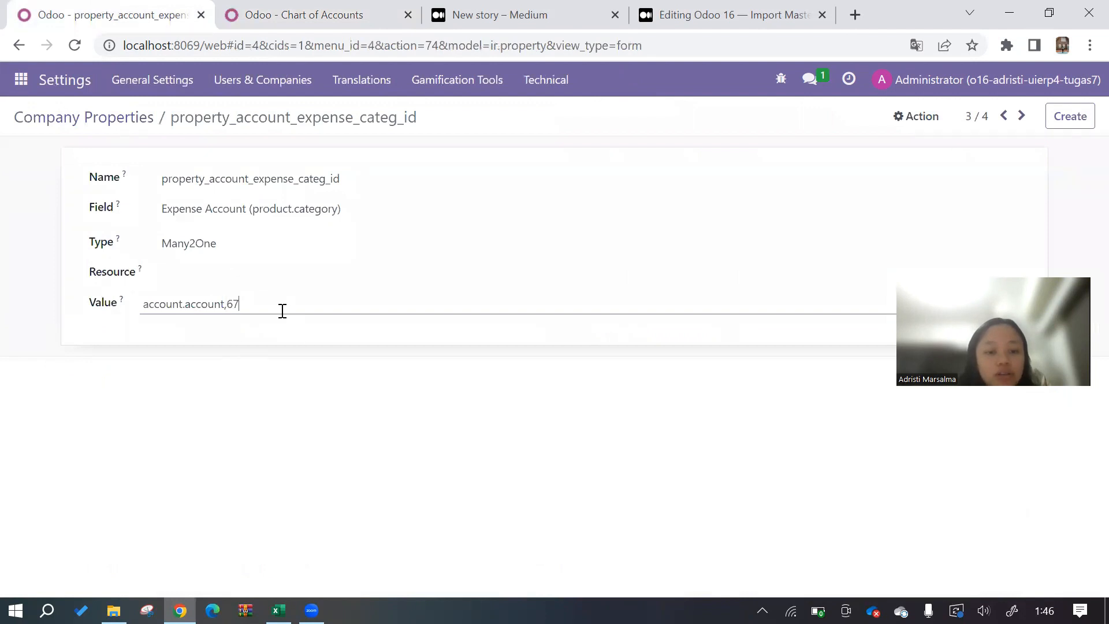
key(BackSpace)
key(BackSpace)
click(443, 123)
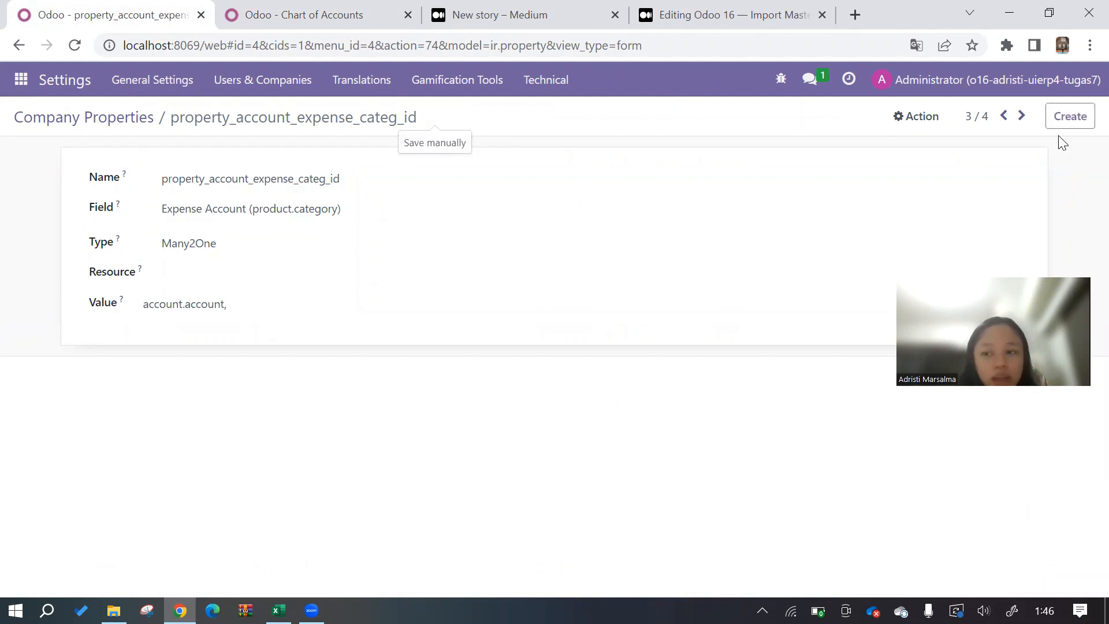
- Advance to the property_account_income_categ_id record and select the account ID in its Value field
click(1021, 116)
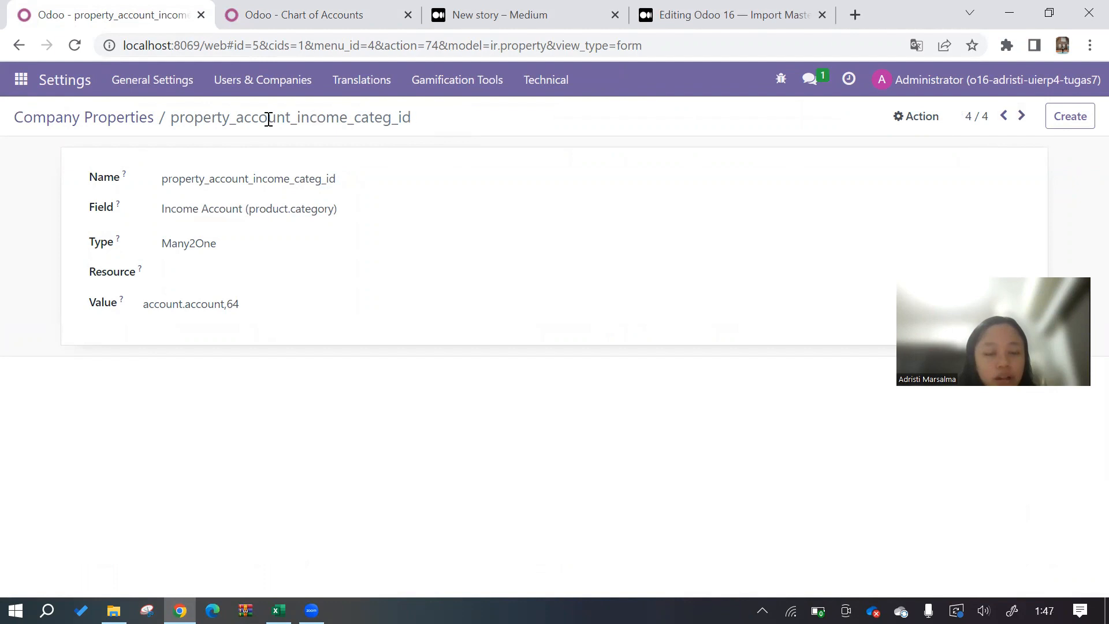
click(245, 304)
double_click(245, 304)
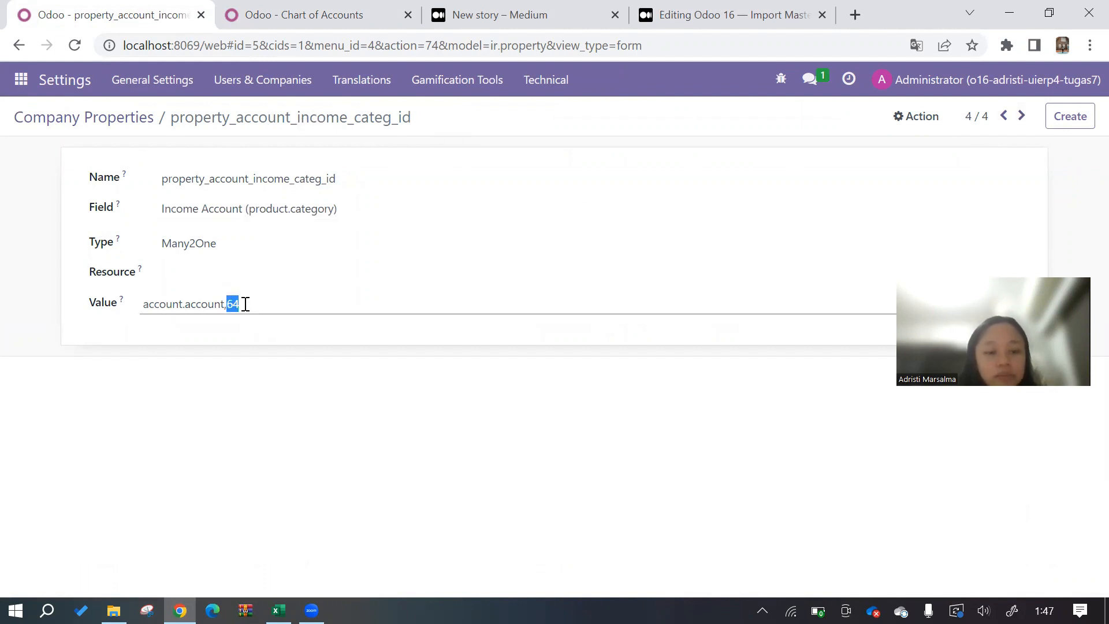
- Replace the Cost of Revenue search in the Chart of Accounts with a custom condition ID is 64 to identify the income property's account
click(252, 7)
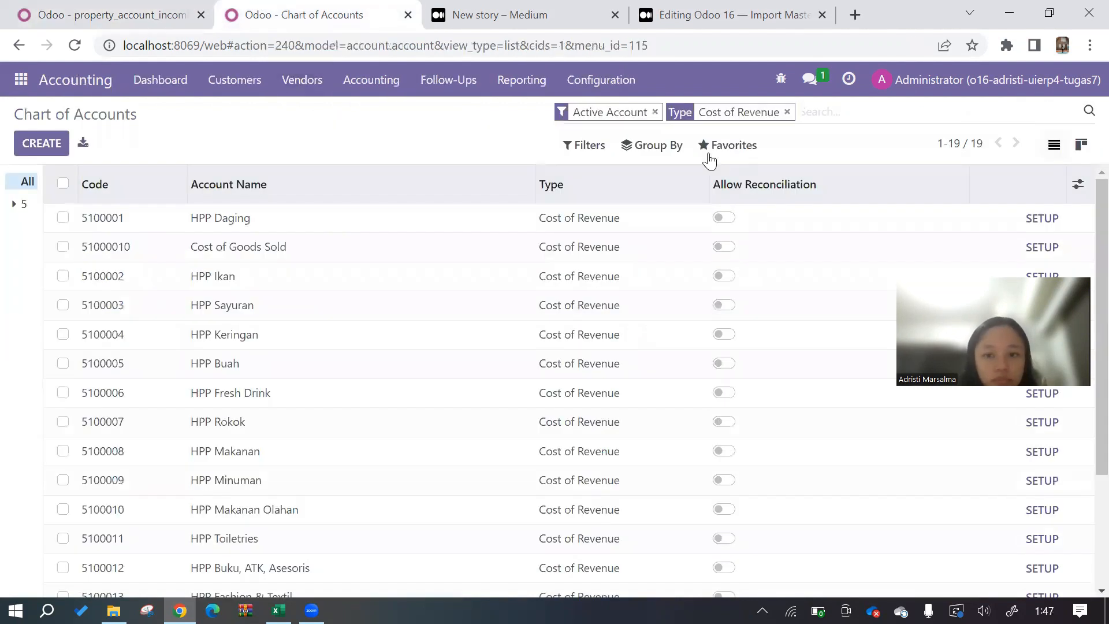
click(592, 155)
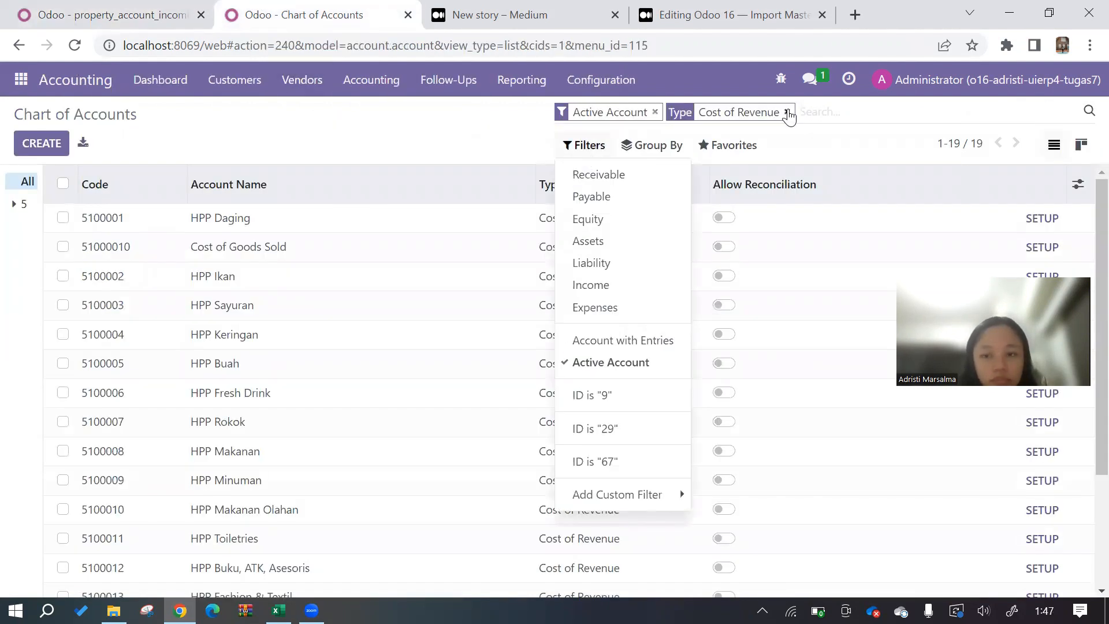
click(787, 112)
click(578, 144)
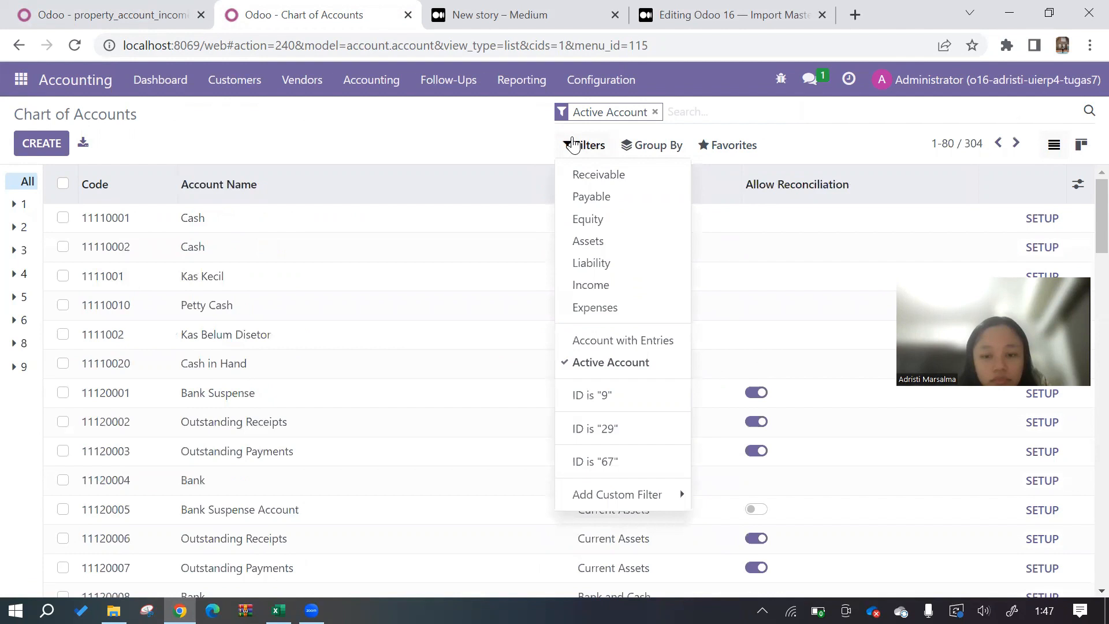
click(627, 497)
mouse_move(651, 498)
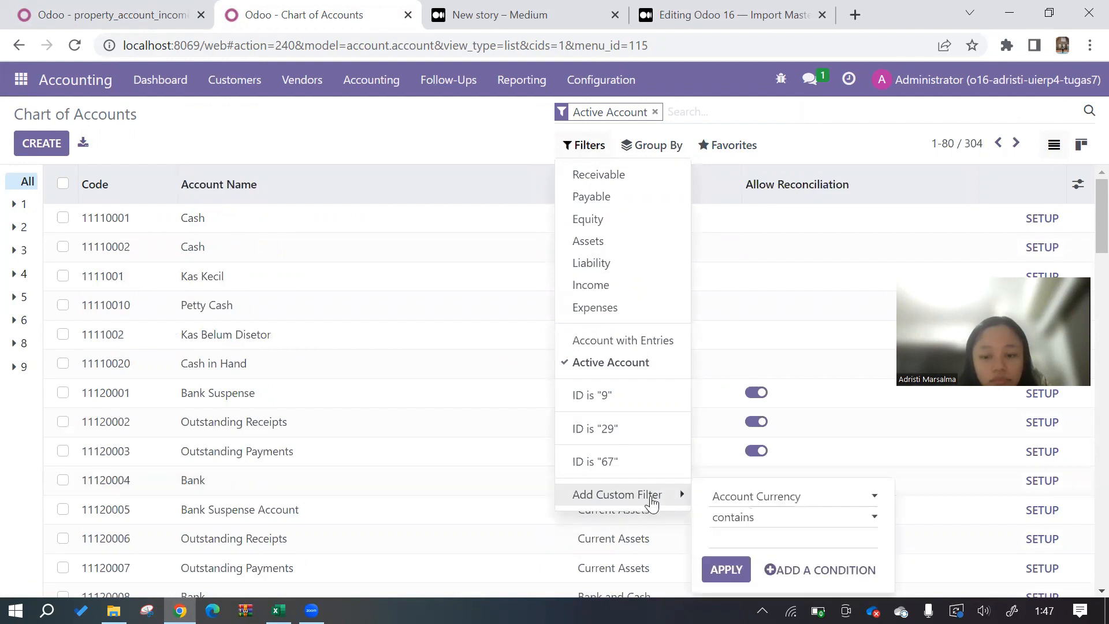
click(734, 499)
click(722, 433)
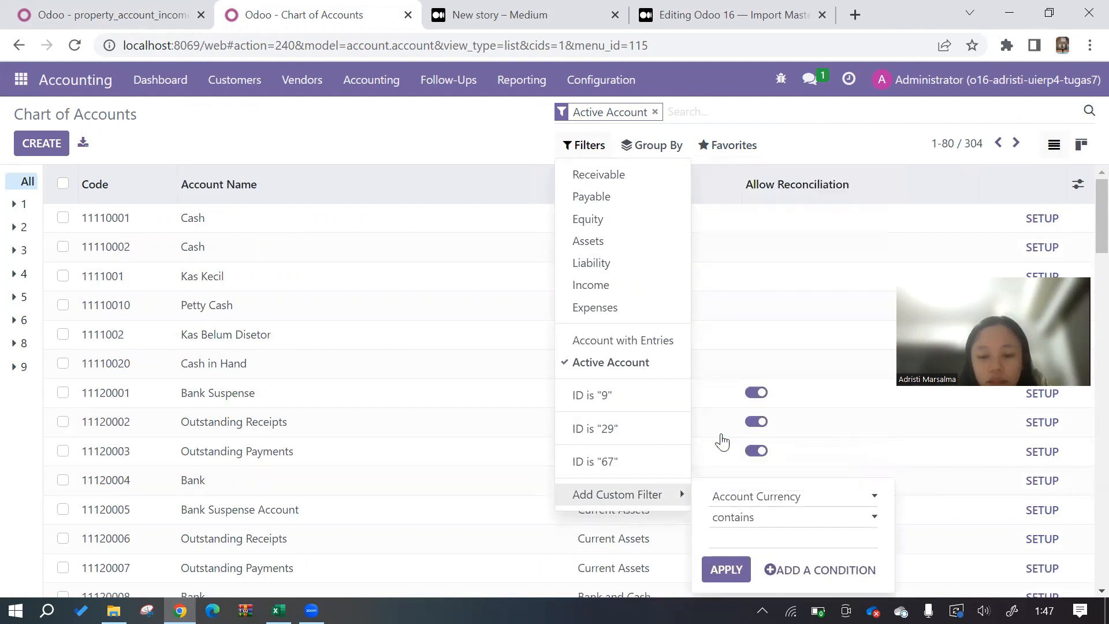
click(749, 535)
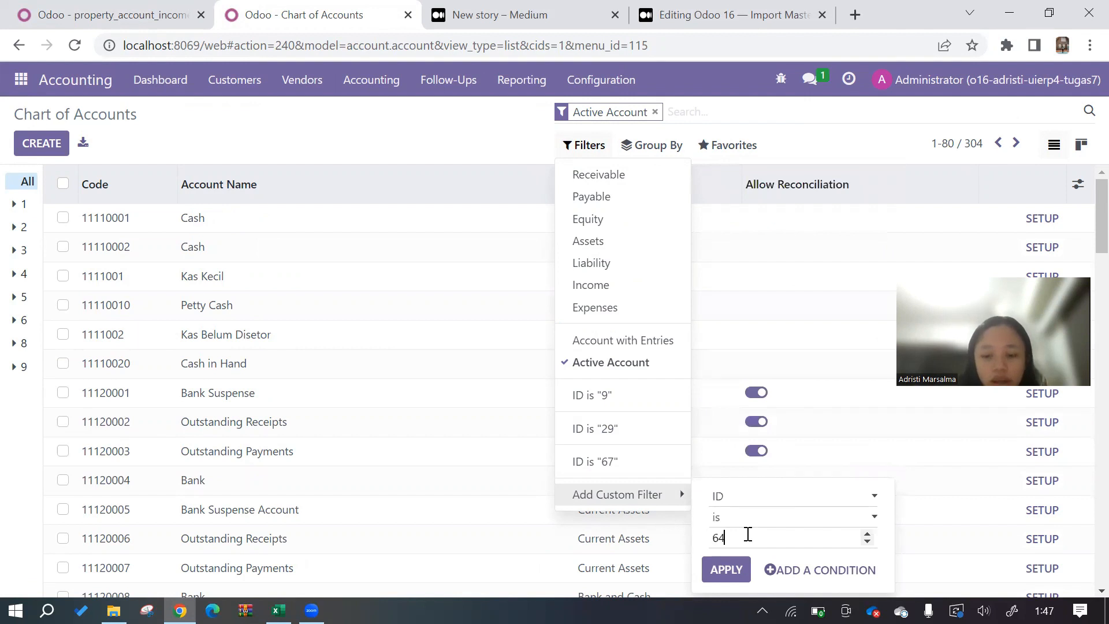
click(716, 566)
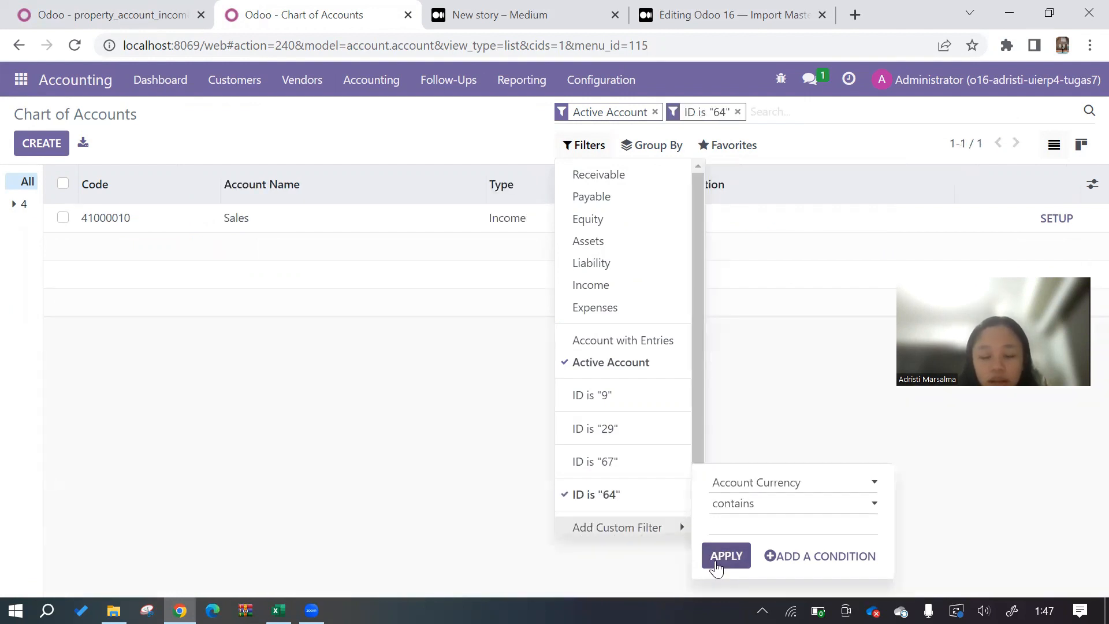
click(359, 458)
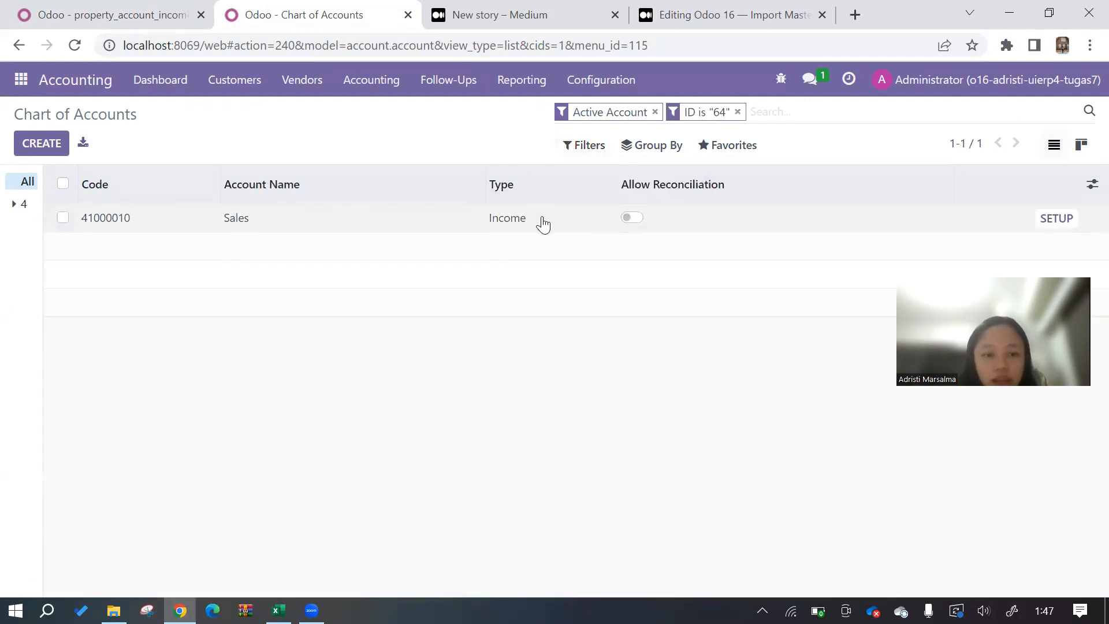
- Replace the ID filter in the Chart of Accounts with a search for accounts of type Income
click(737, 113)
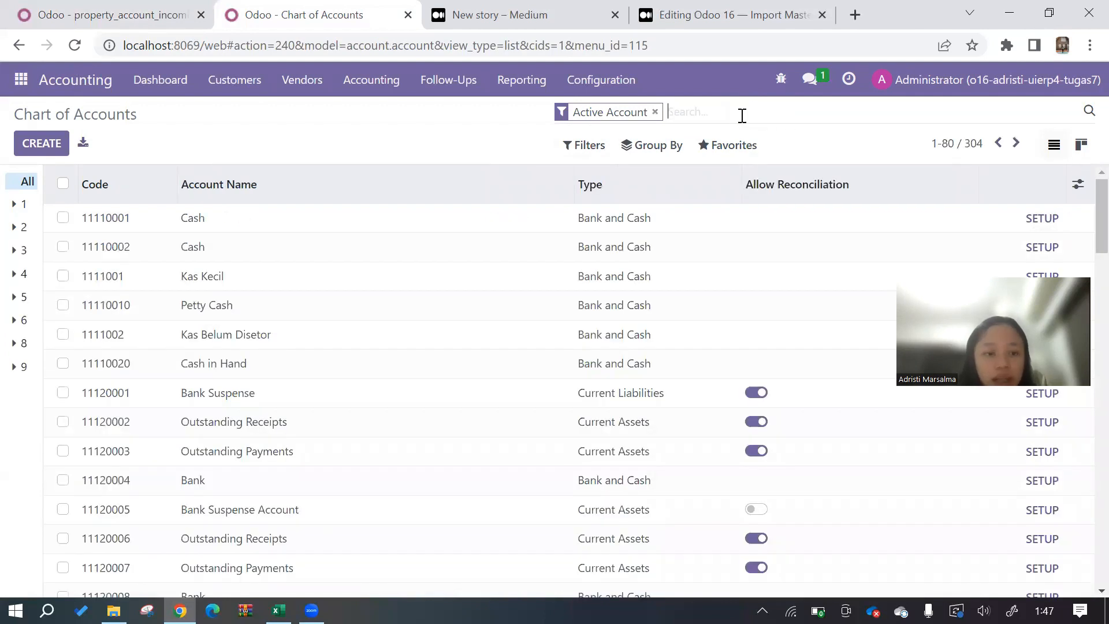
text(ty)
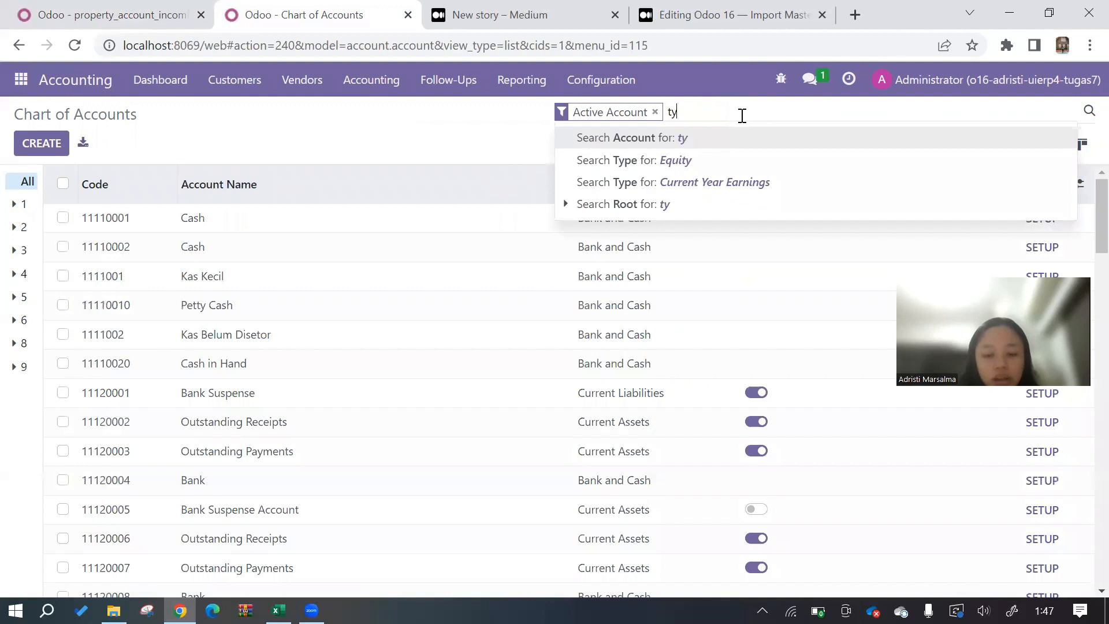
key(BackSpace)
text(inc)
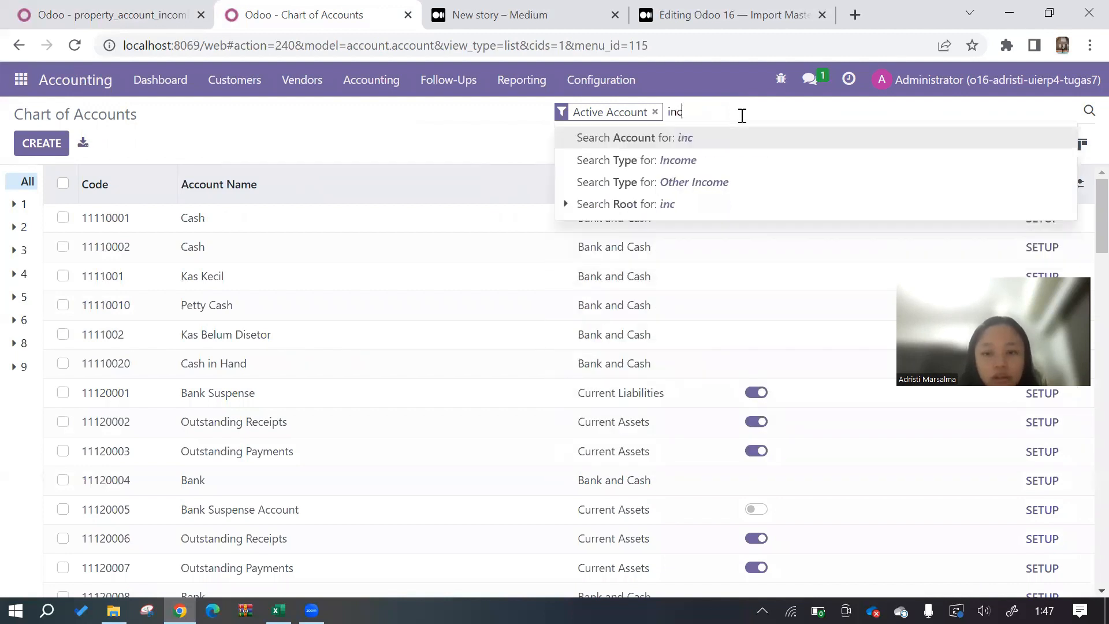
key(Down)
key(Down)
key(Up)
key(Return)
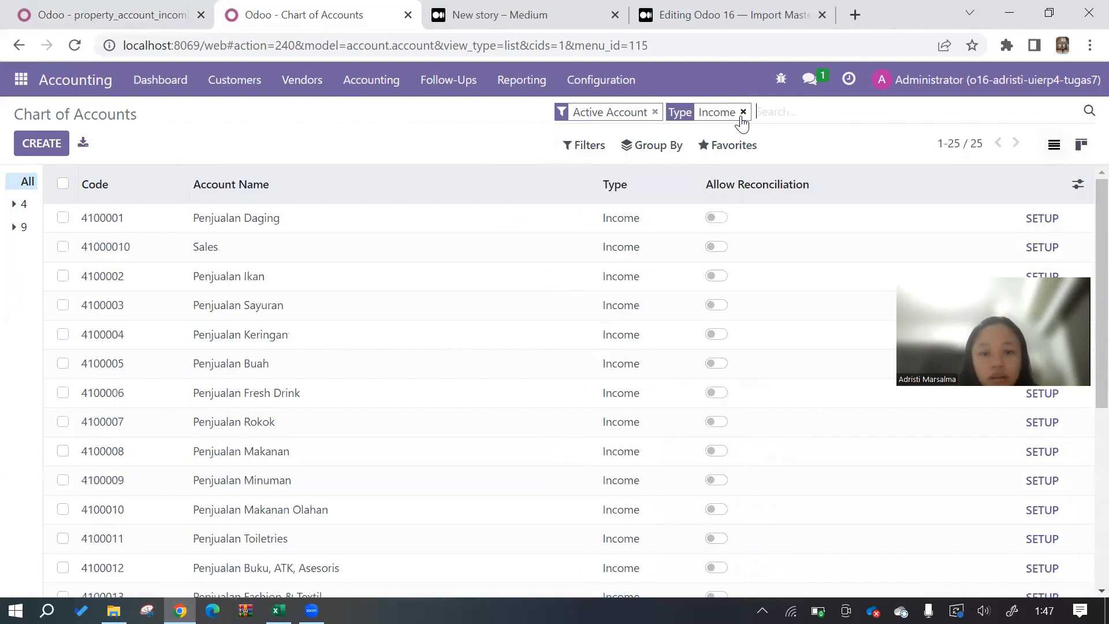
- Look through the Income accounts for an imported equivalent of the Sales account
scroll(389, 431, down, 5)
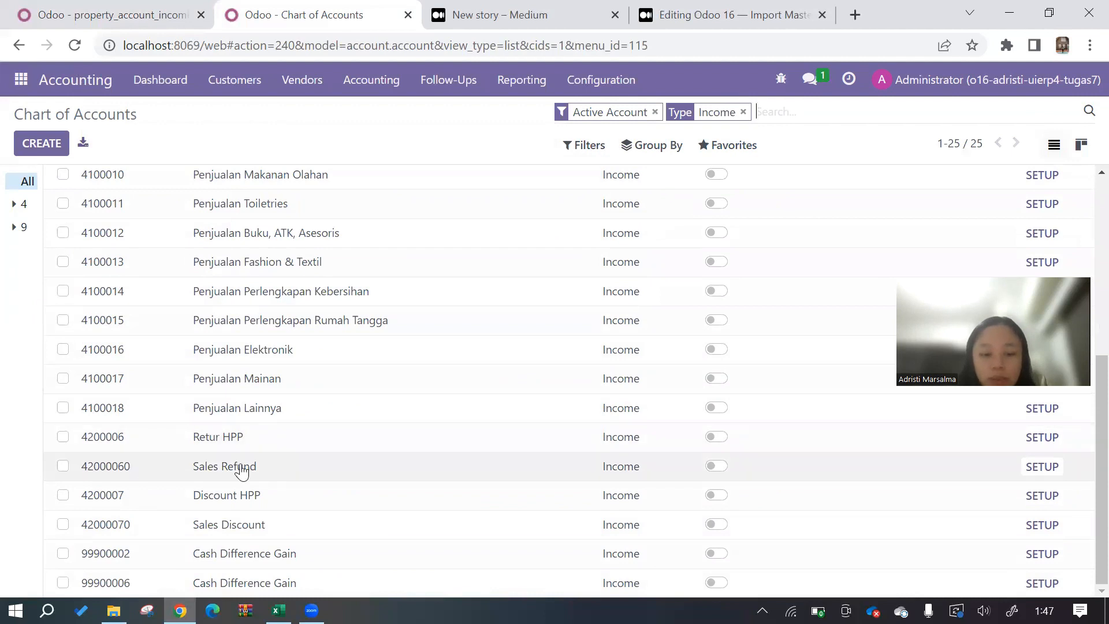
scroll(446, 411, up, 6)
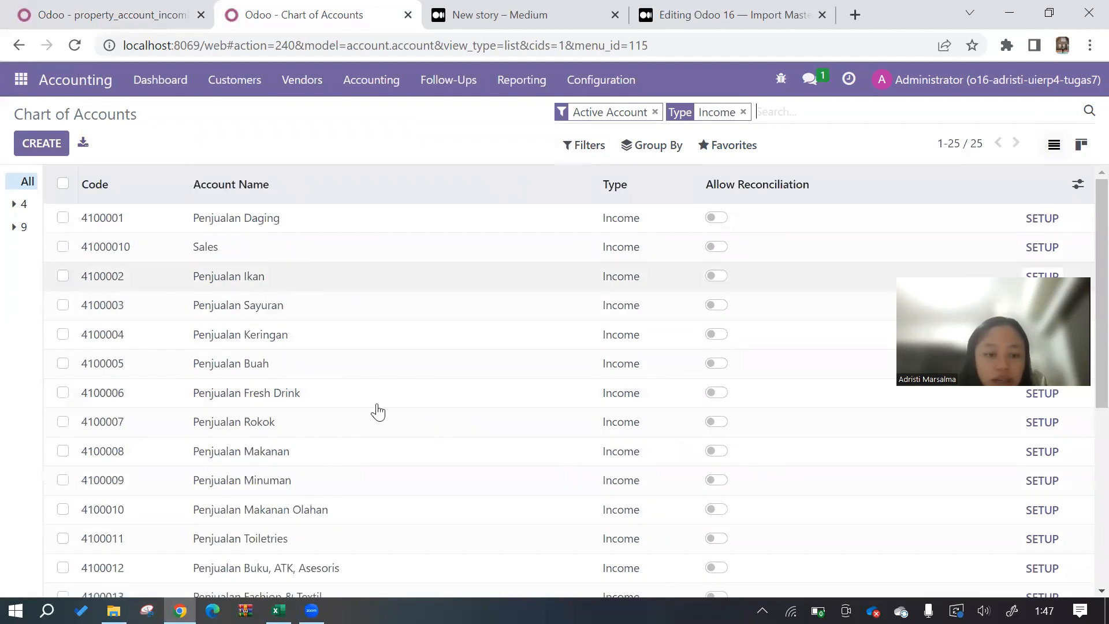
scroll(381, 434, down, 5)
scroll(347, 444, up, 5)
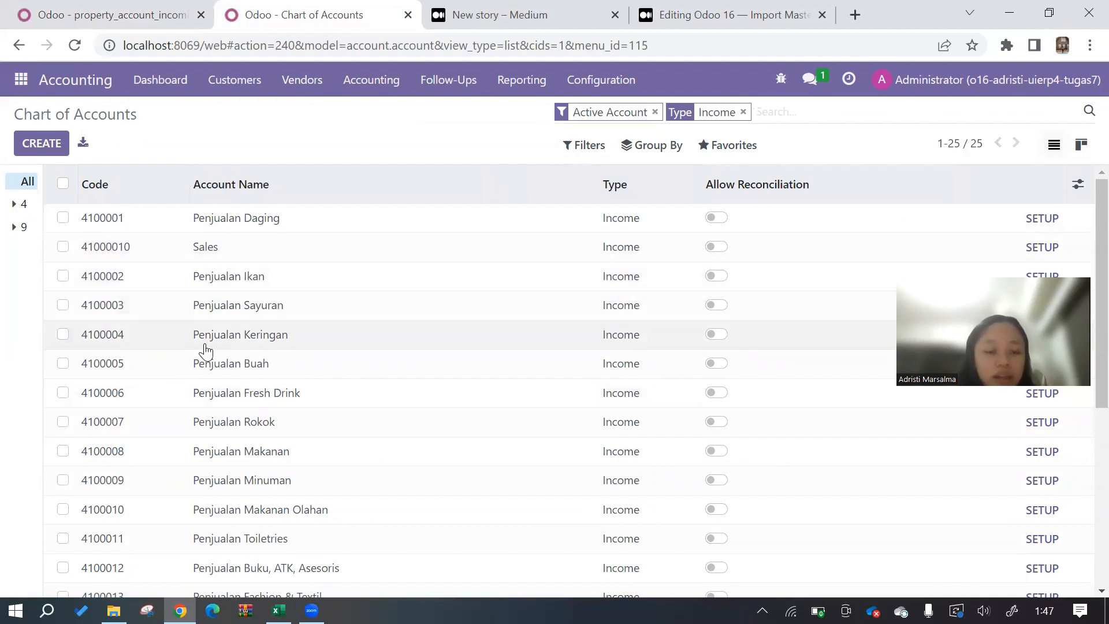
scroll(333, 496, down, 5)
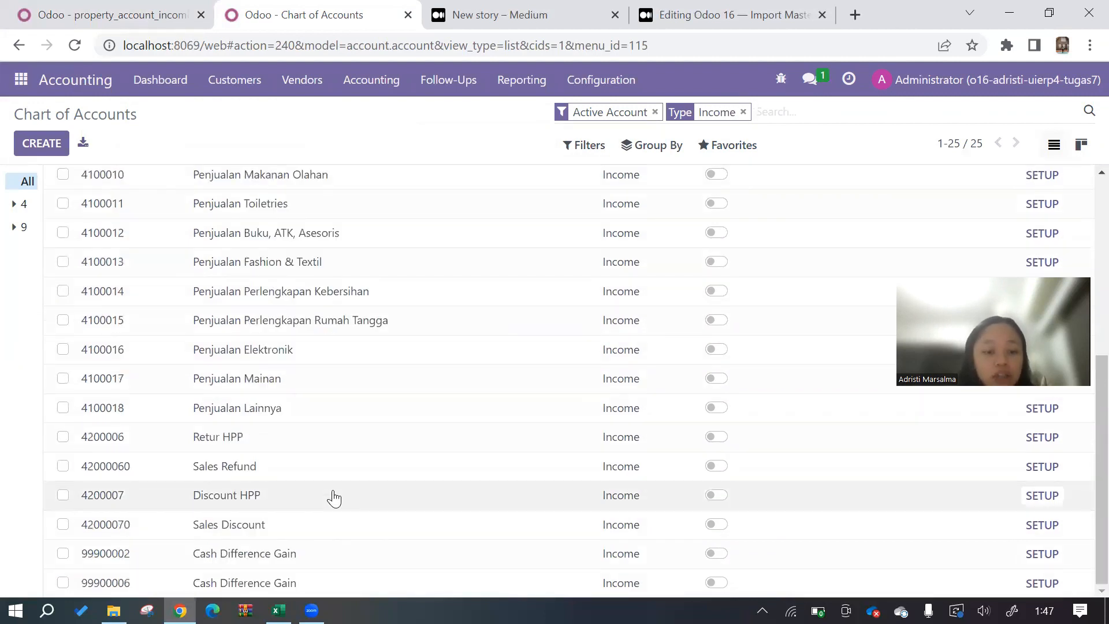
scroll(325, 311, up, 5)
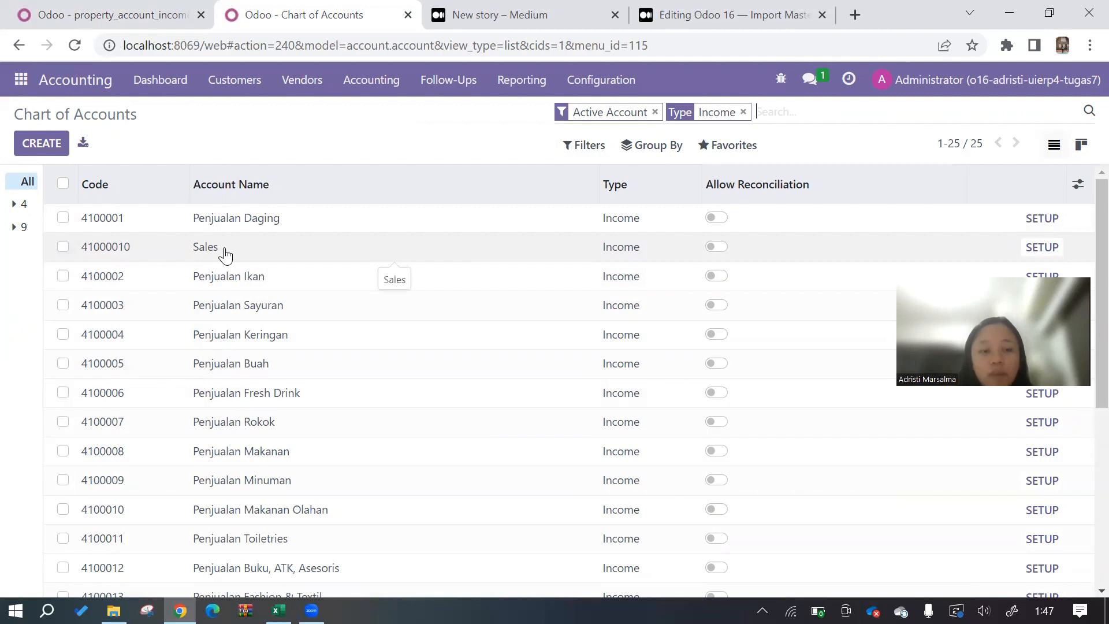
- Save property_account_income_categ_id with its account ID removed, keeping only "account.account,", and return to the Company Properties list
click(163, 9)
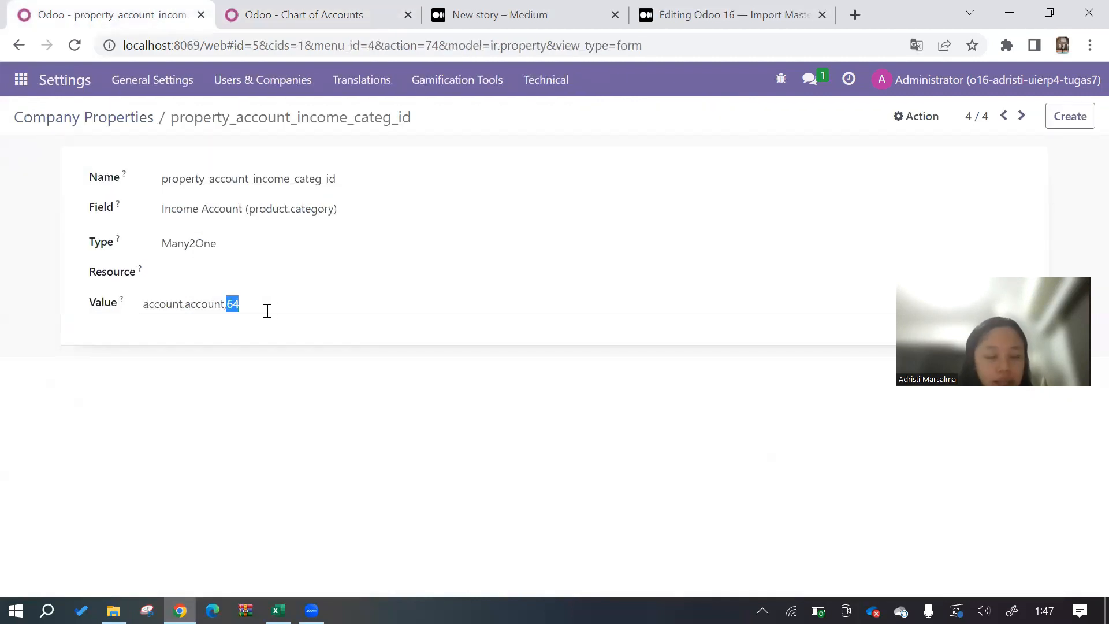
text(6)
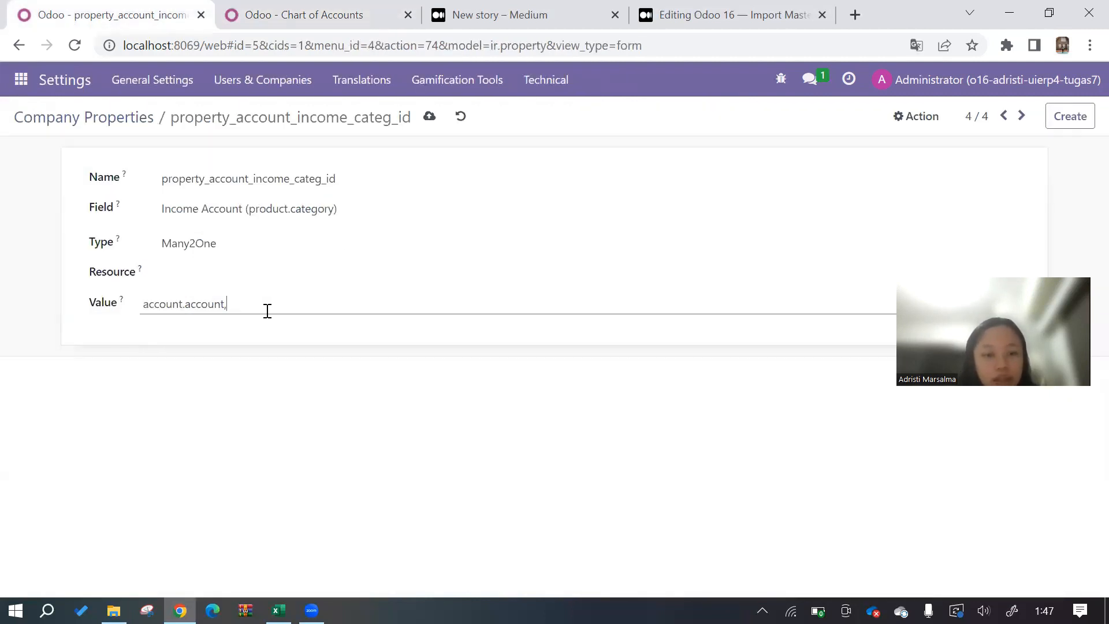
click(431, 116)
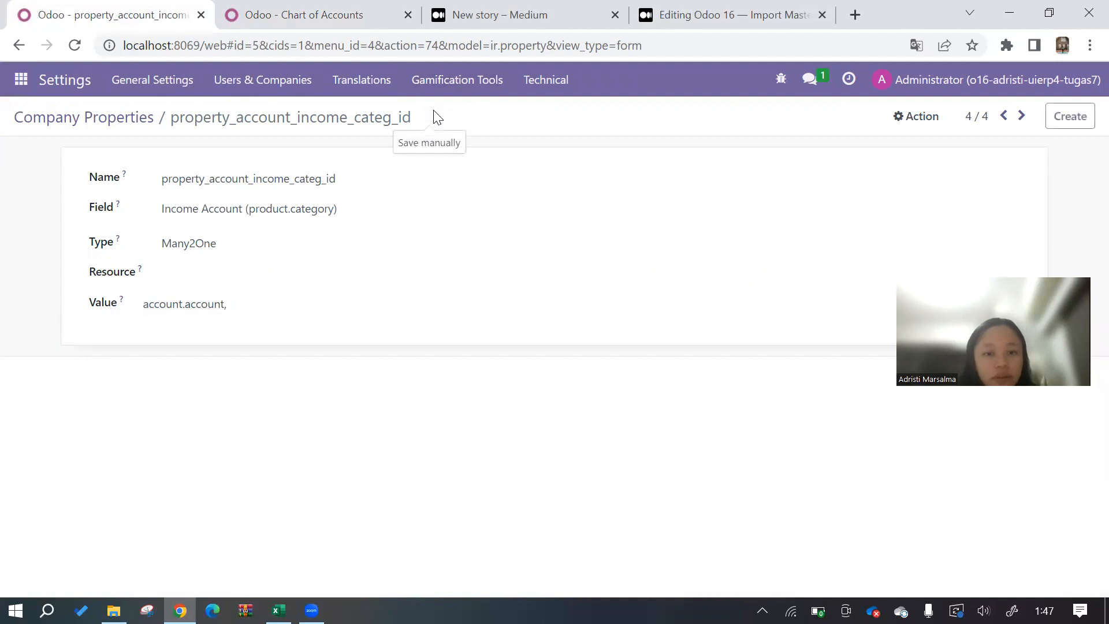
click(118, 119)
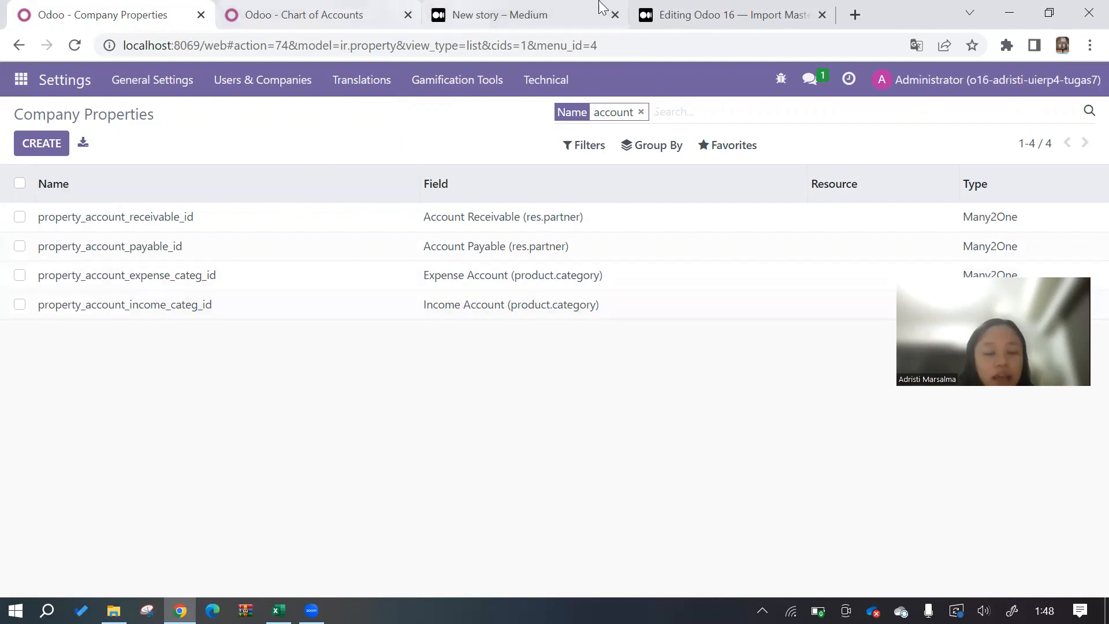
- Switch to the Medium article draft and review the unlinking instructions through the section on Taxes
click(700, 16)
scroll(521, 276, down, 20)
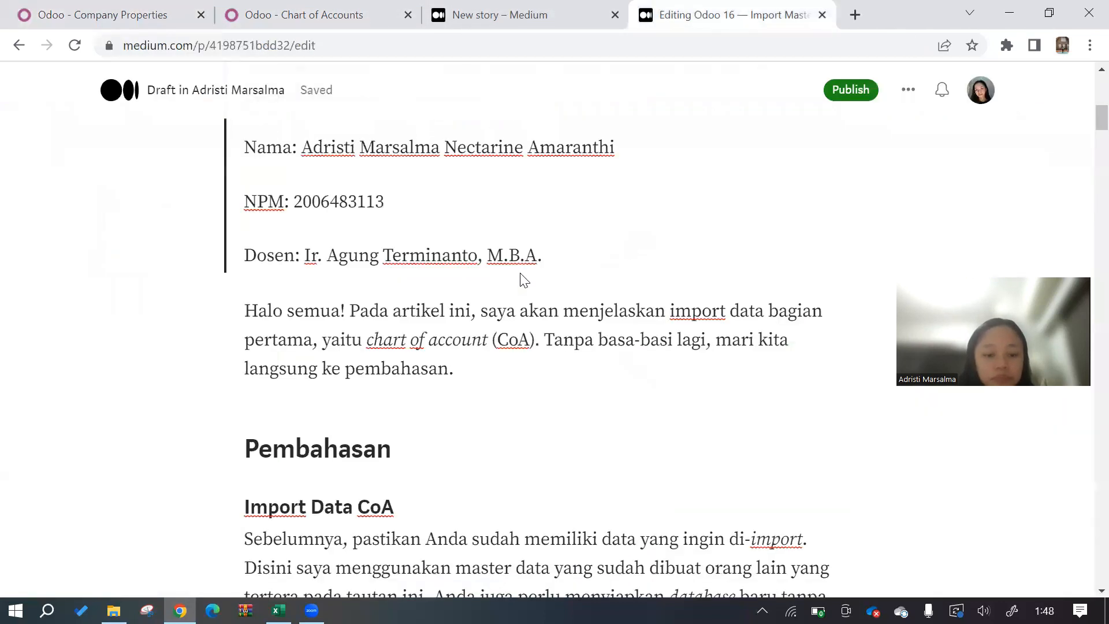
scroll(522, 276, down, 20)
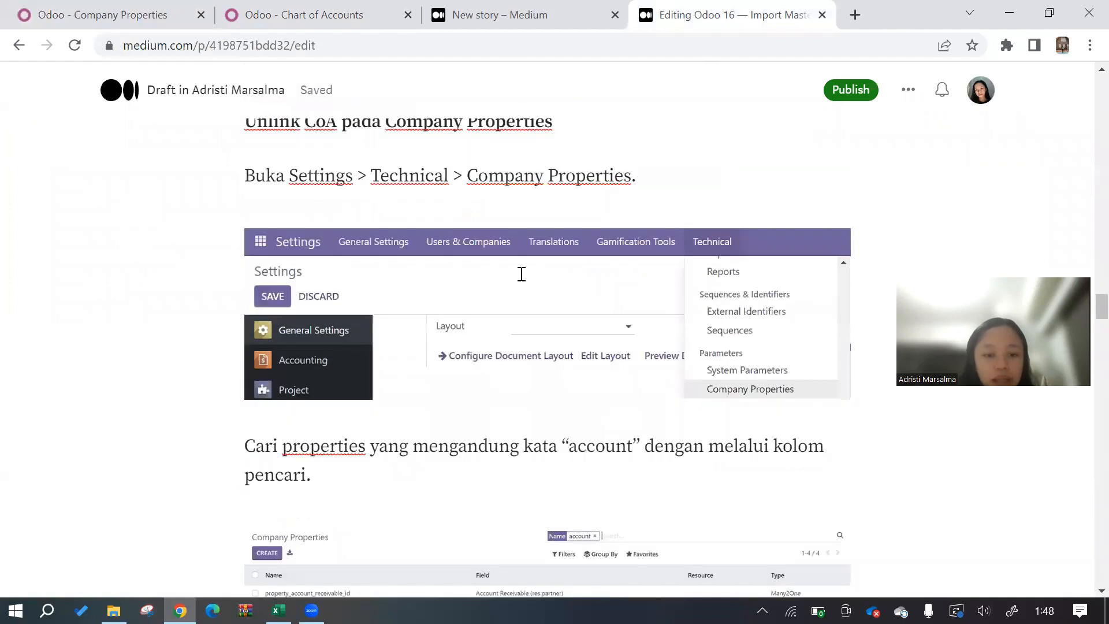
scroll(522, 276, up, 12)
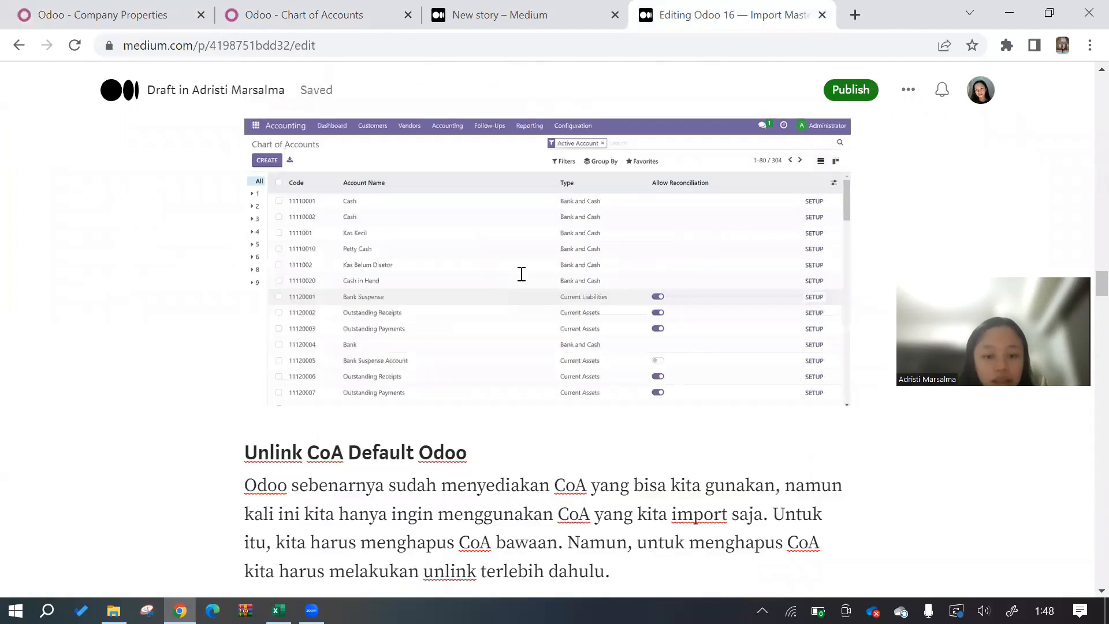
scroll(522, 276, down, 9)
scroll(523, 277, down, 15)
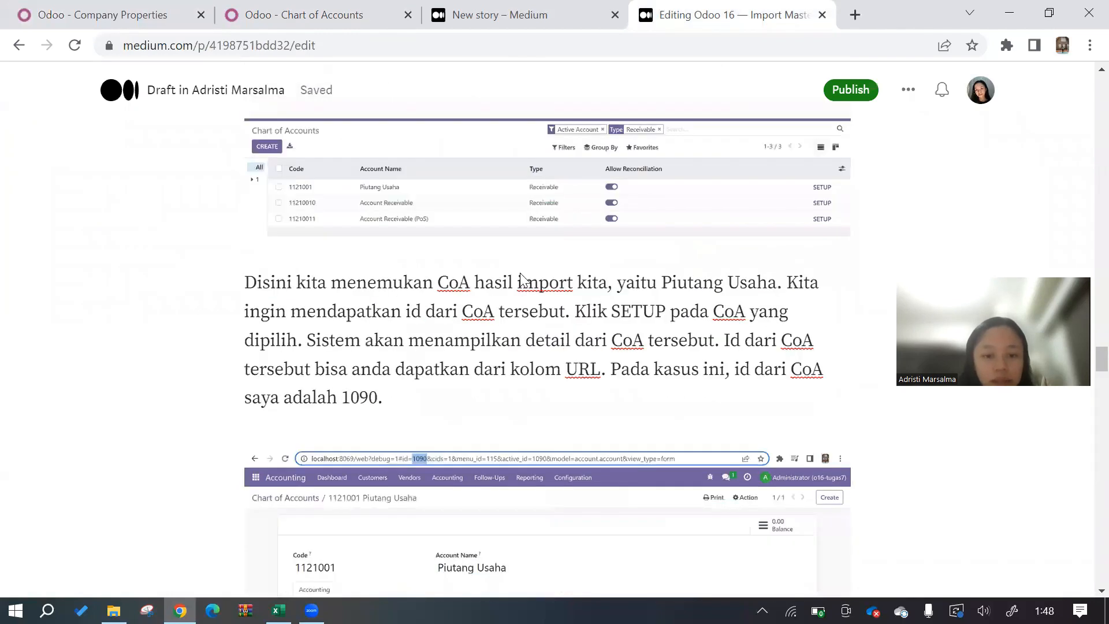
scroll(521, 274, down, 5)
scroll(471, 304, up, 1)
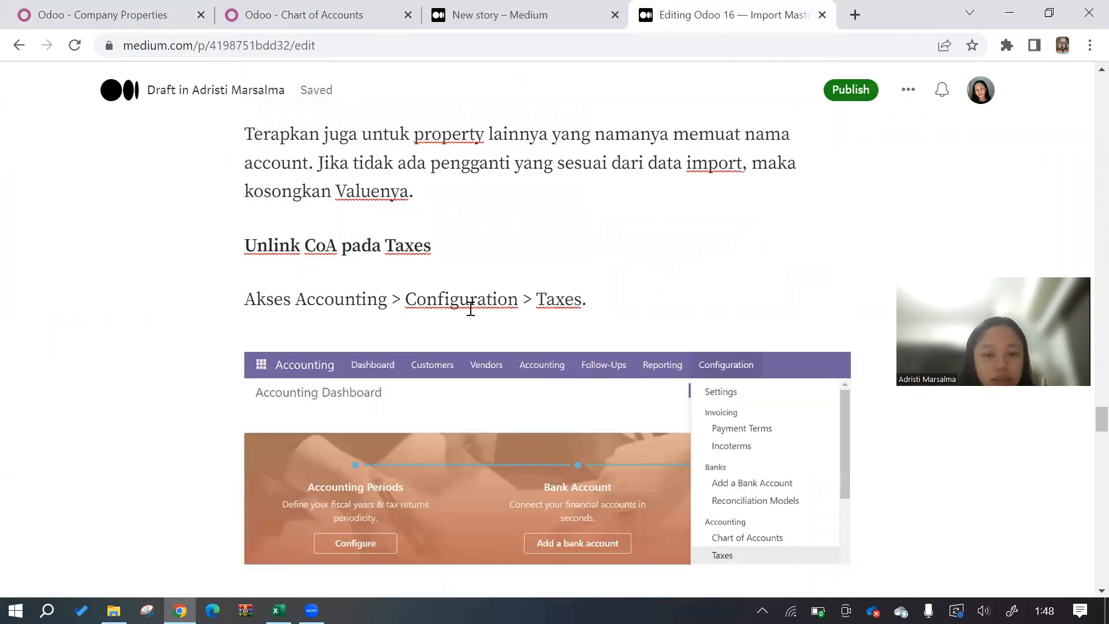
scroll(470, 309, down, 3)
scroll(469, 315, up, 2)
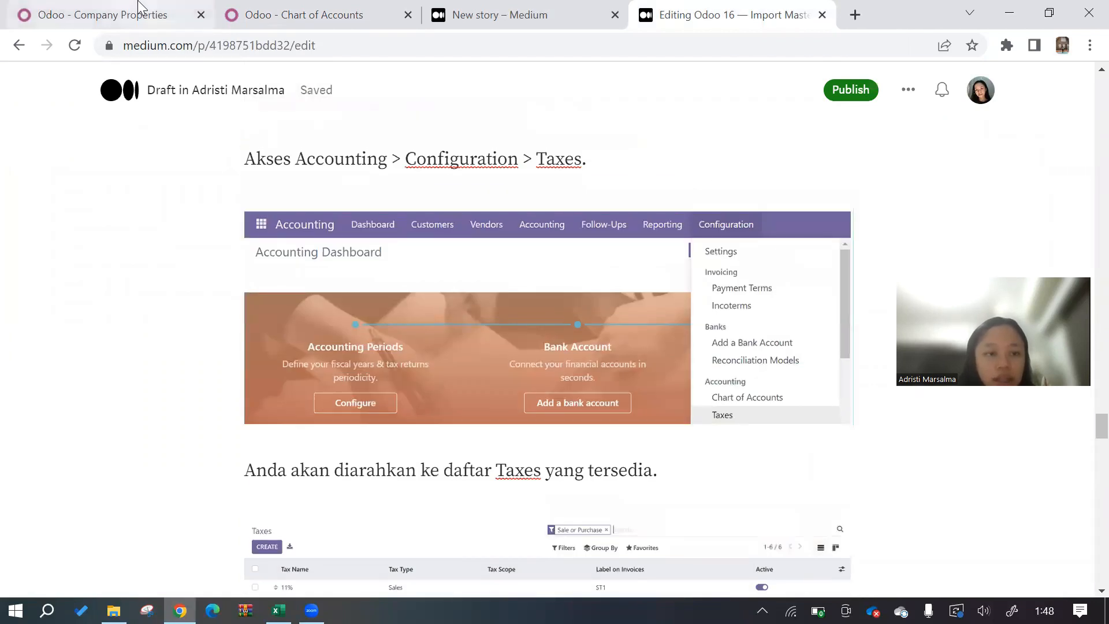
- Return to Odoo and open the list of Taxes in the Accounting configuration
click(138, 8)
click(21, 79)
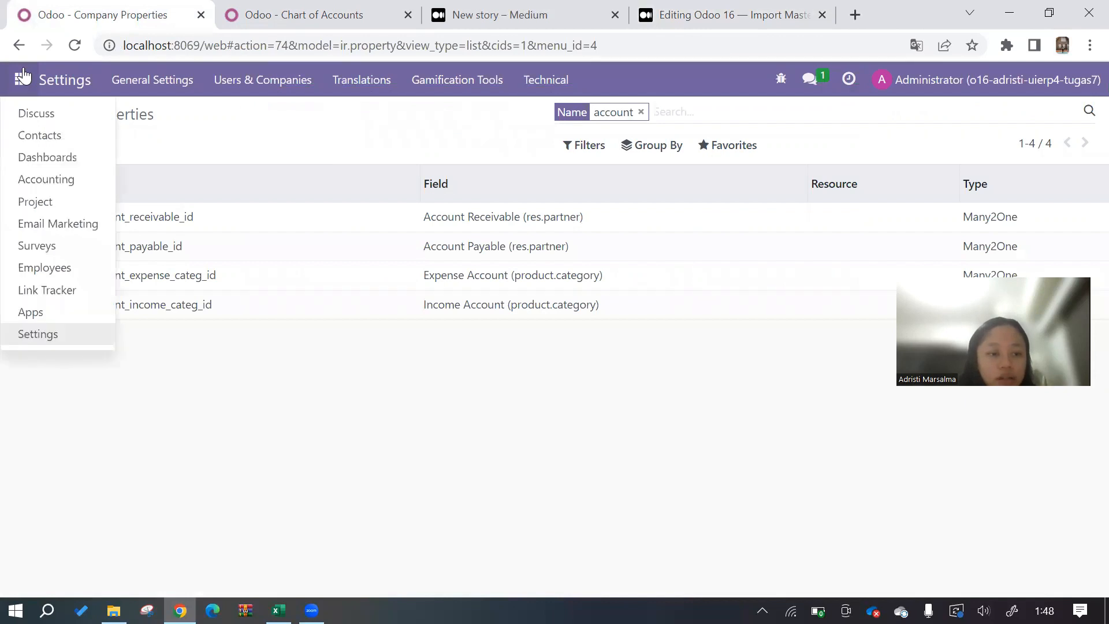
click(63, 180)
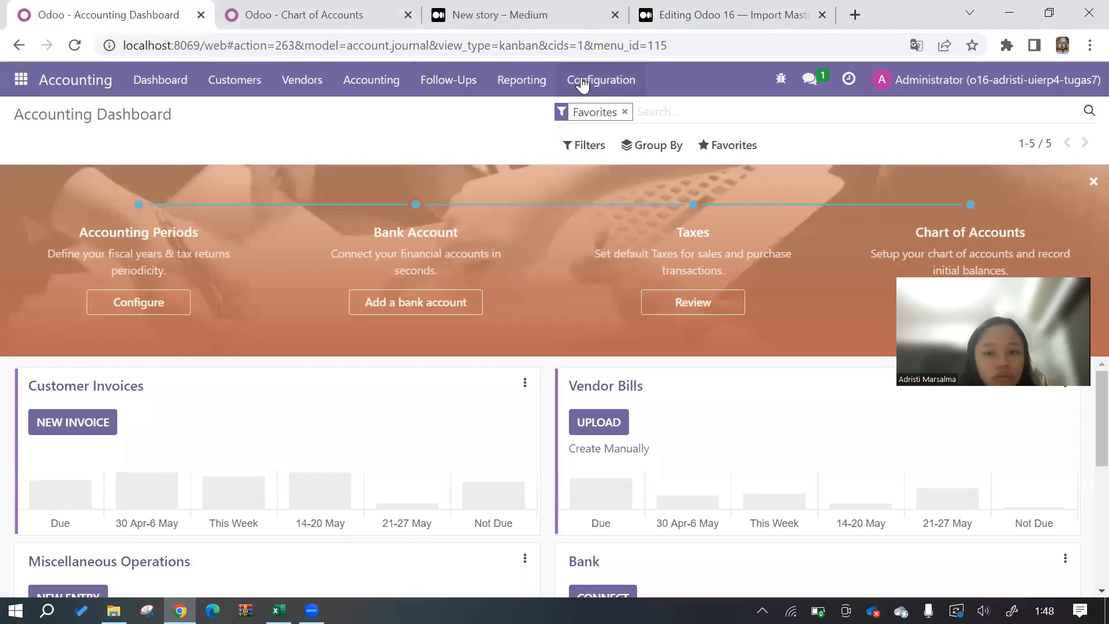
click(593, 84)
scroll(577, 278, down, 1)
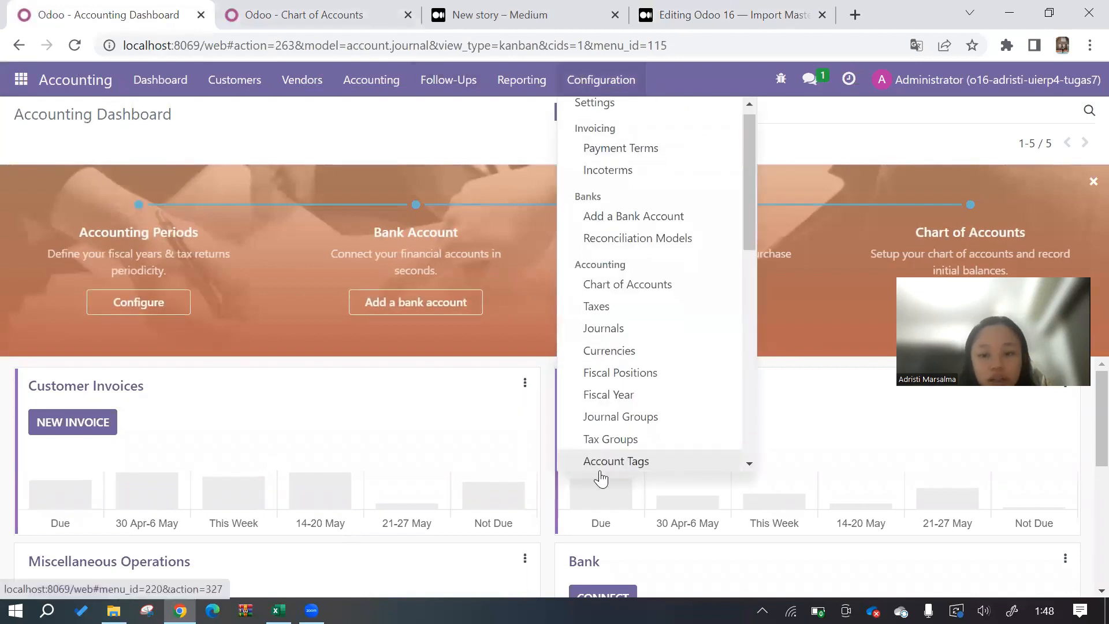
click(600, 310)
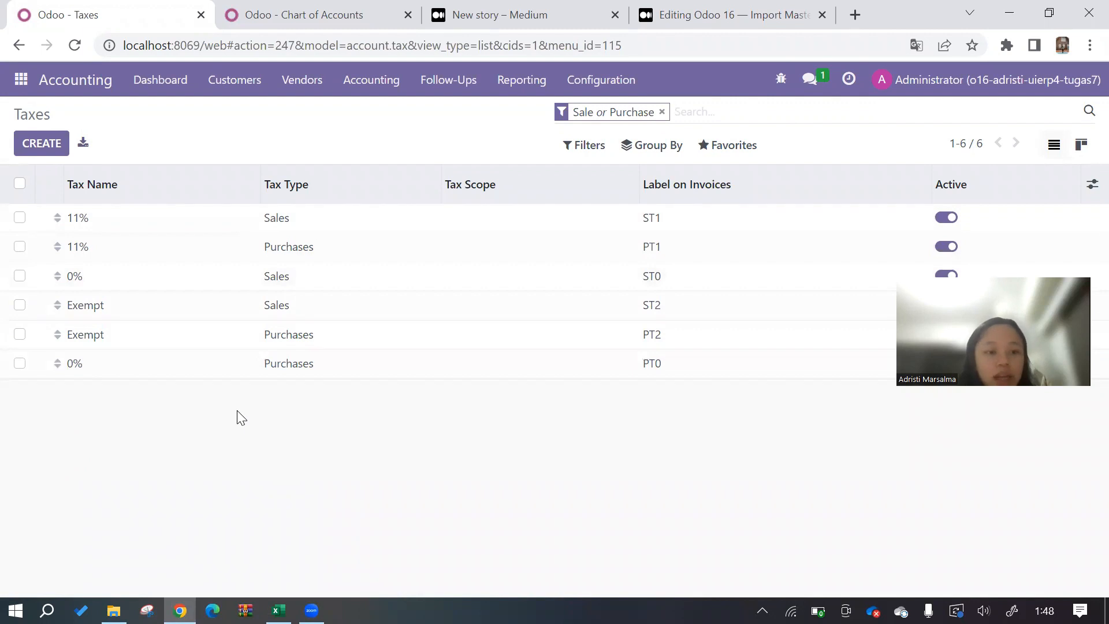
- Open the 11% Sales tax and set its invoice distribution account to 2122102 PPN Masukan
double_click(288, 225)
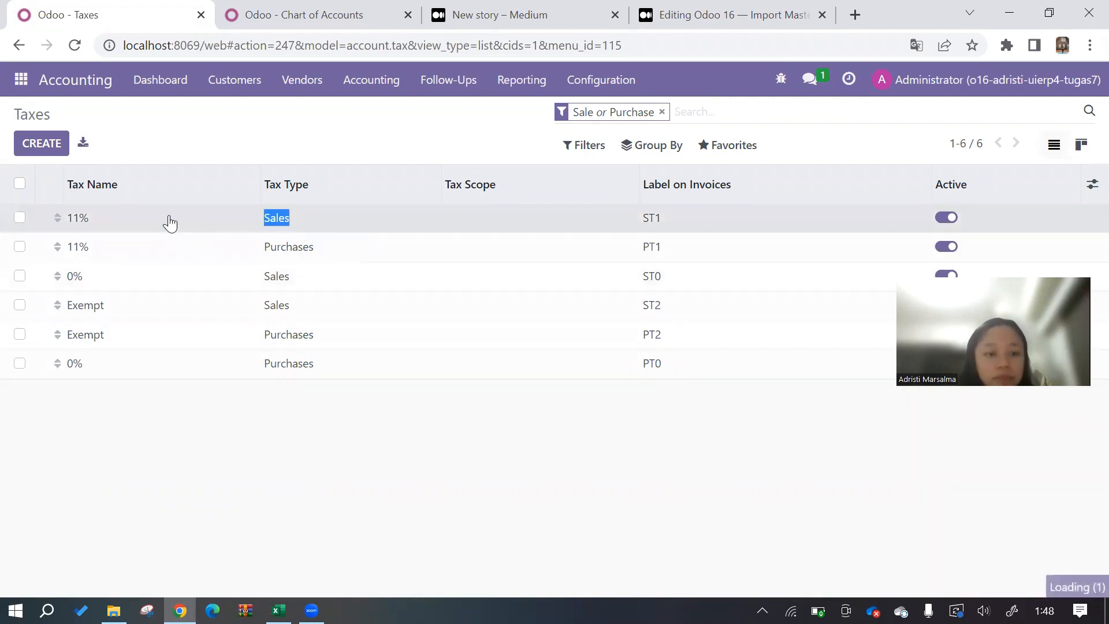
scroll(459, 366, down, 3)
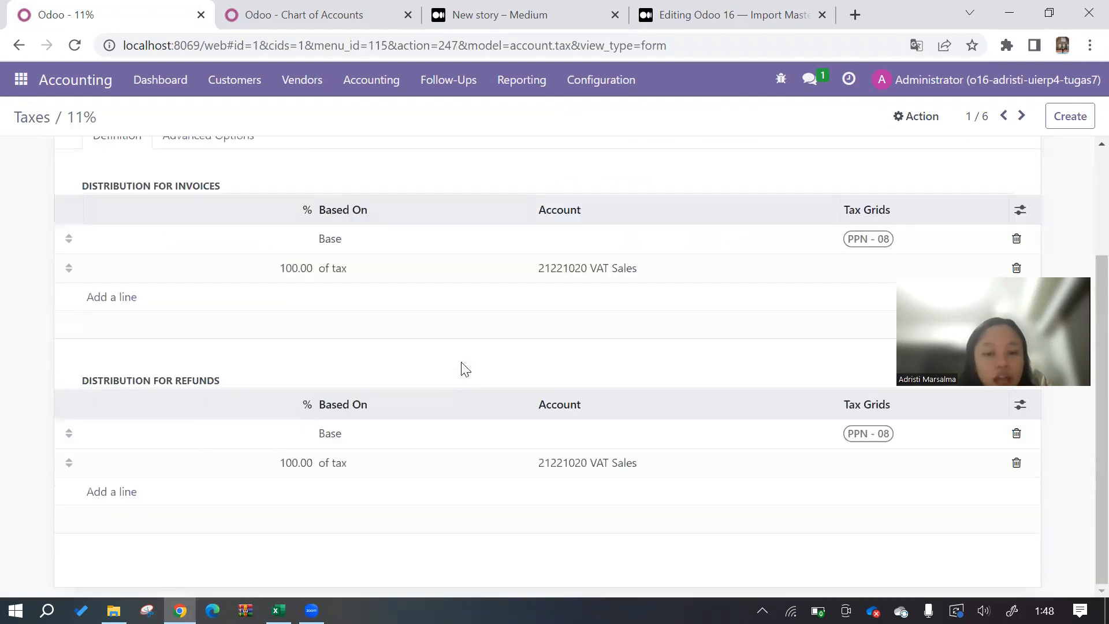
scroll(510, 332, up, 1)
scroll(511, 332, down, 1)
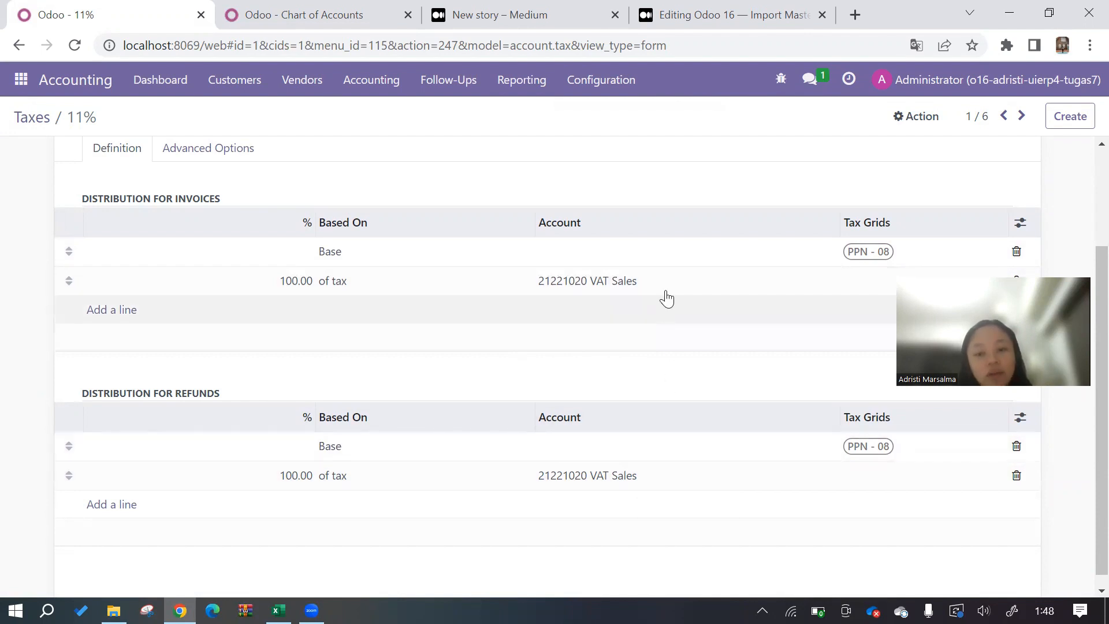
scroll(687, 332, up, 2)
scroll(688, 332, down, 2)
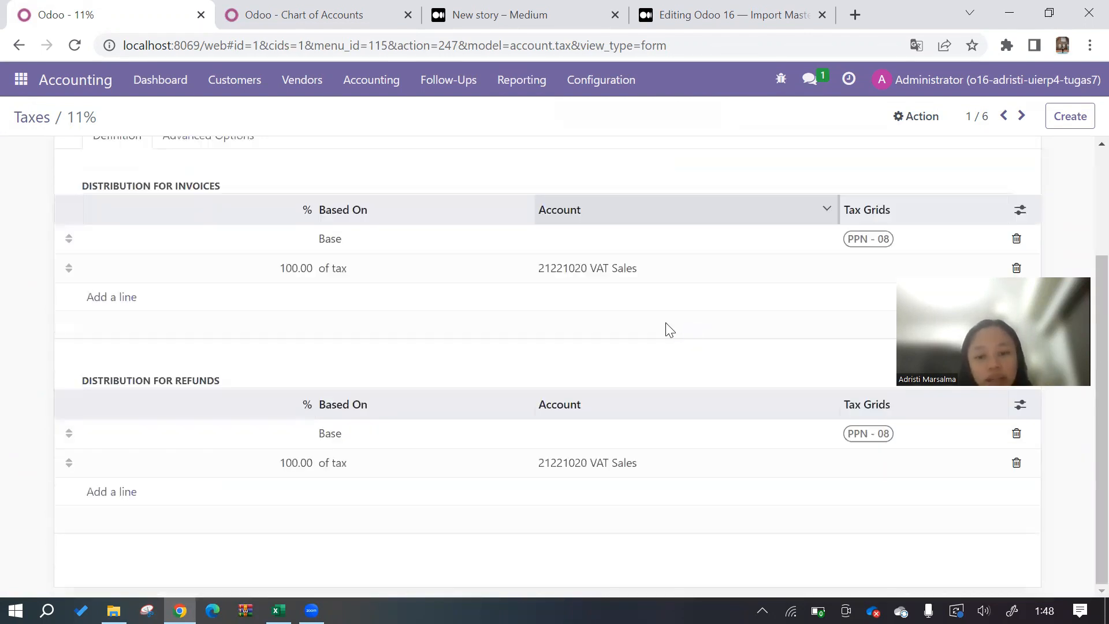
click(637, 267)
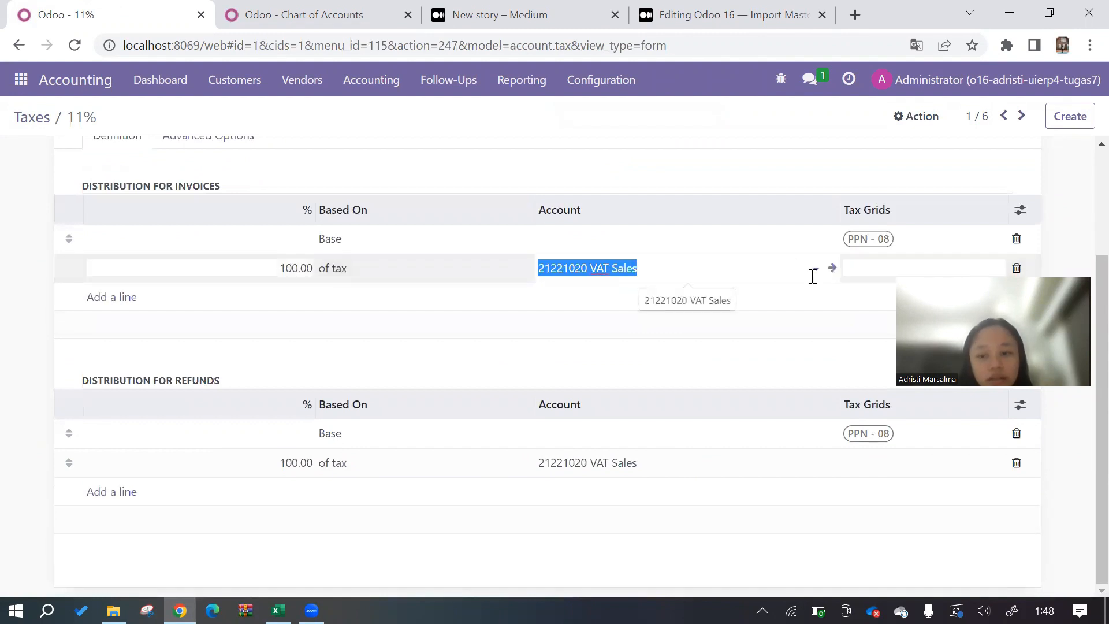
text(MASU)
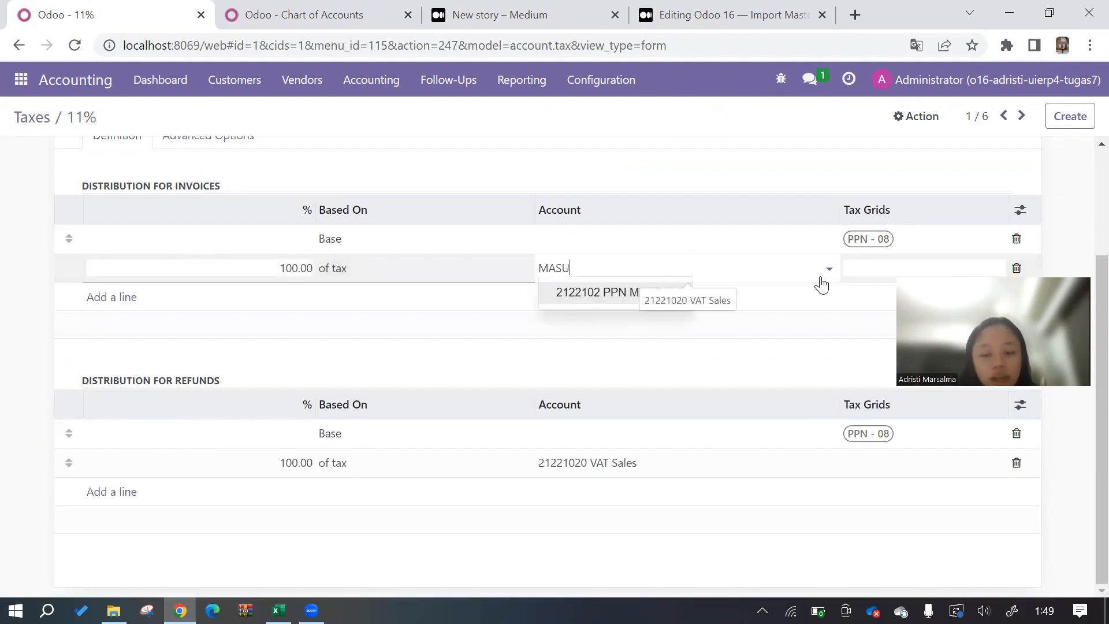
key(Return)
- Set the 11% Sales tax's refund distribution account to 2122102 PPN Masukan and save the tax
click(655, 463)
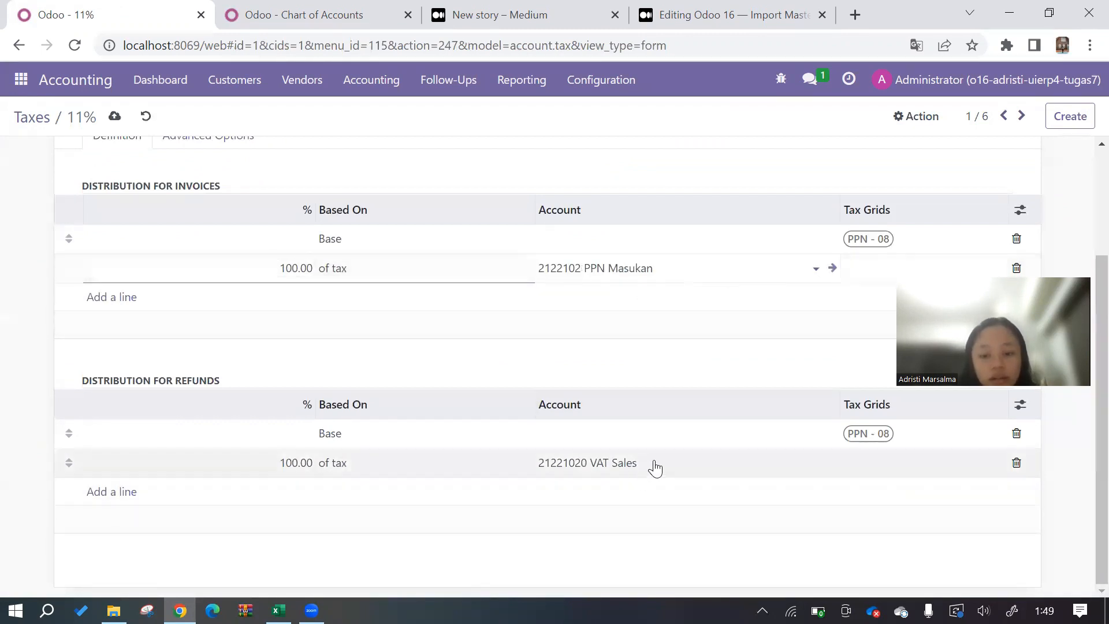
text(masu)
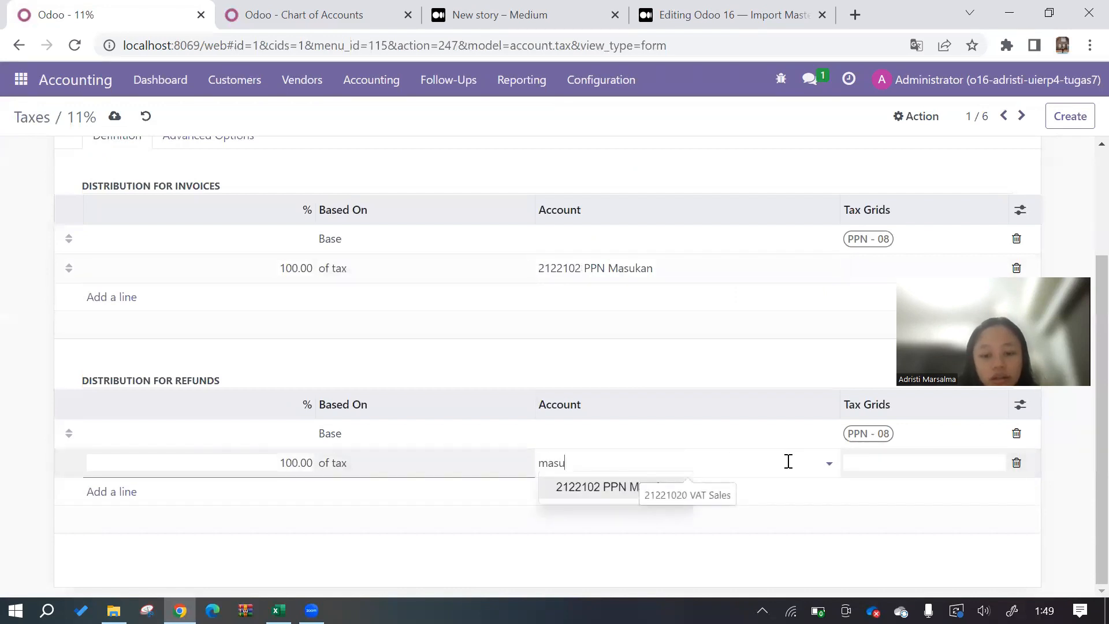
key(Return)
scroll(460, 359, up, 3)
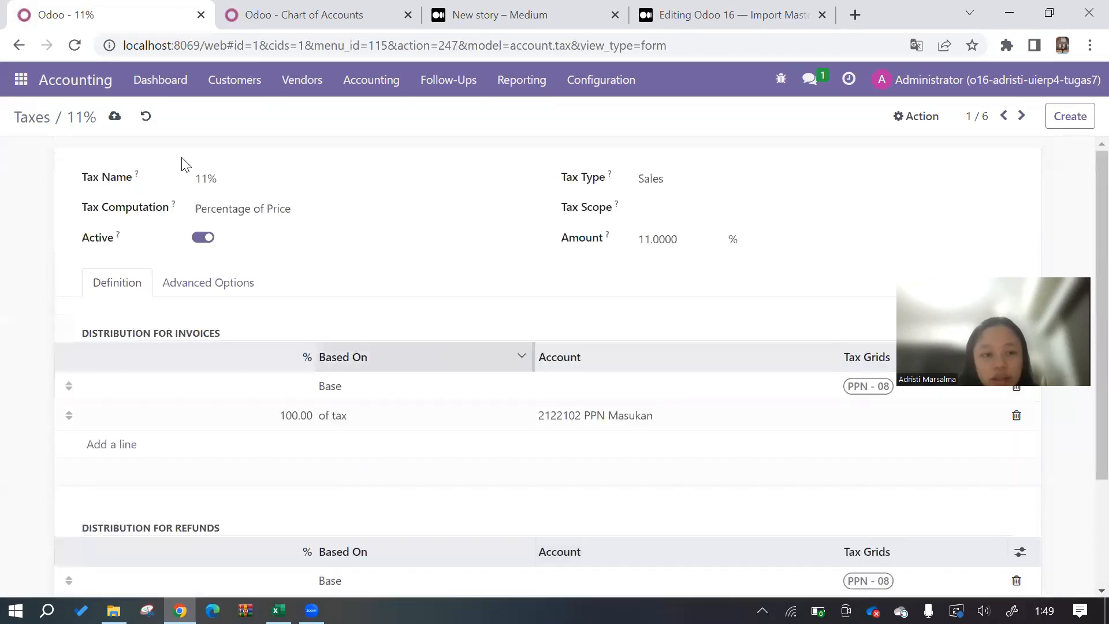
click(114, 117)
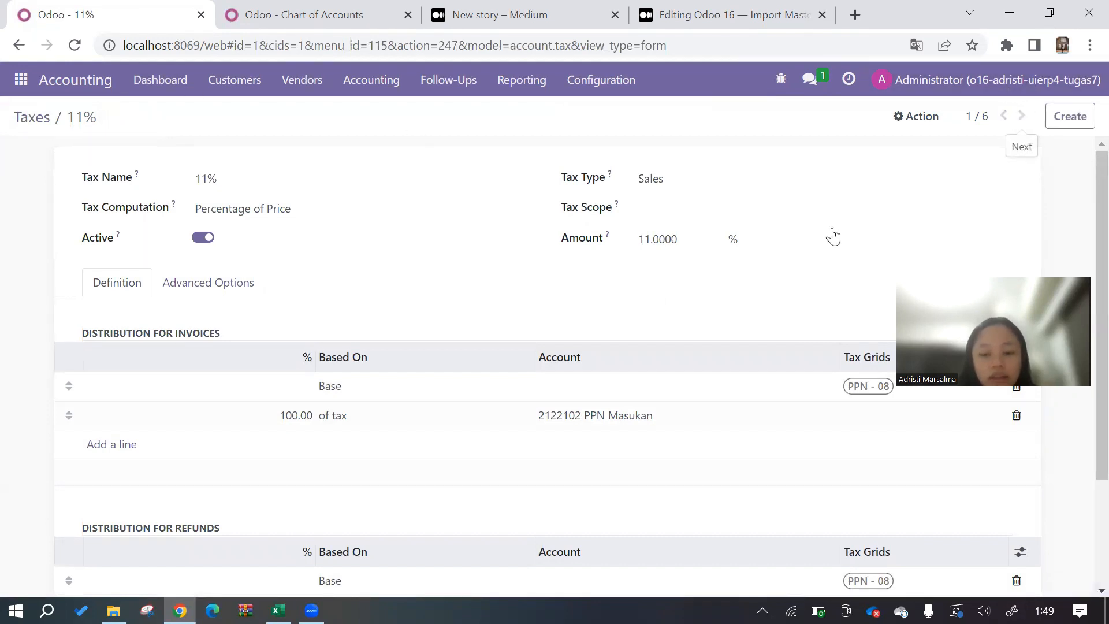
- Set both the invoice and refund distribution accounts of the 11% Purchases tax to 2122101 PPN Keluaran and save it
click(643, 421)
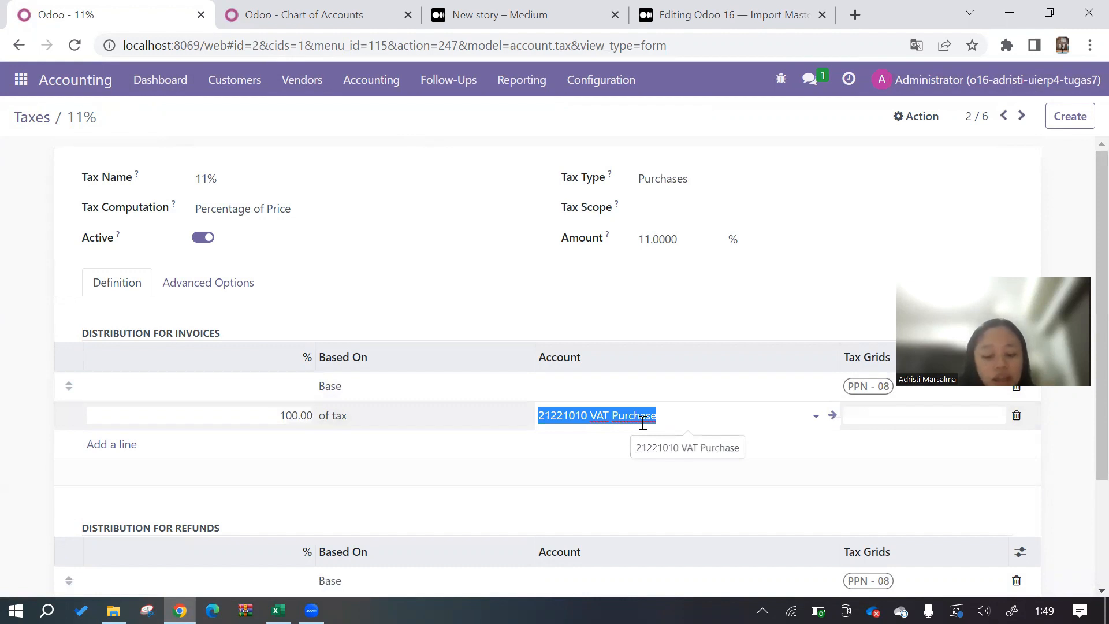
text(kel)
click(643, 432)
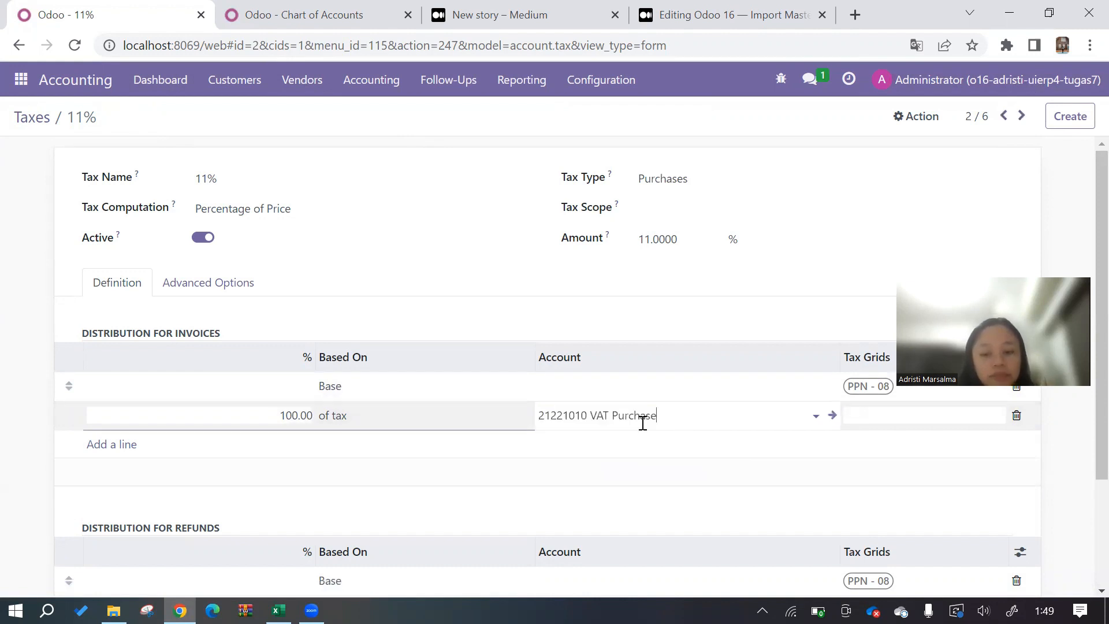
scroll(646, 430, down, 3)
click(670, 464)
text(kel)
key(Return)
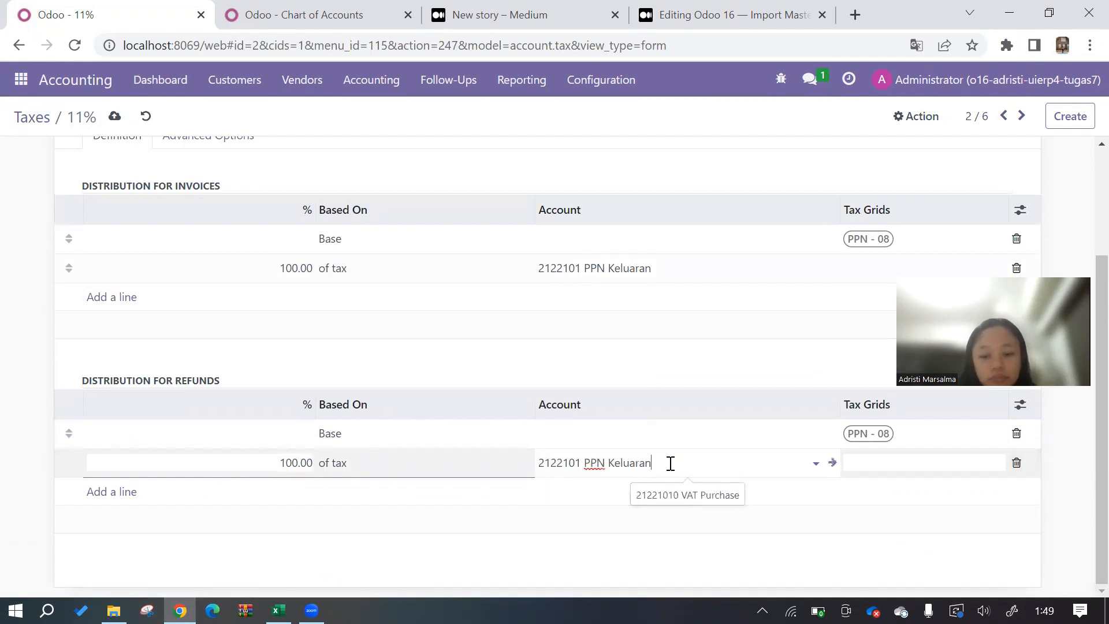
click(114, 116)
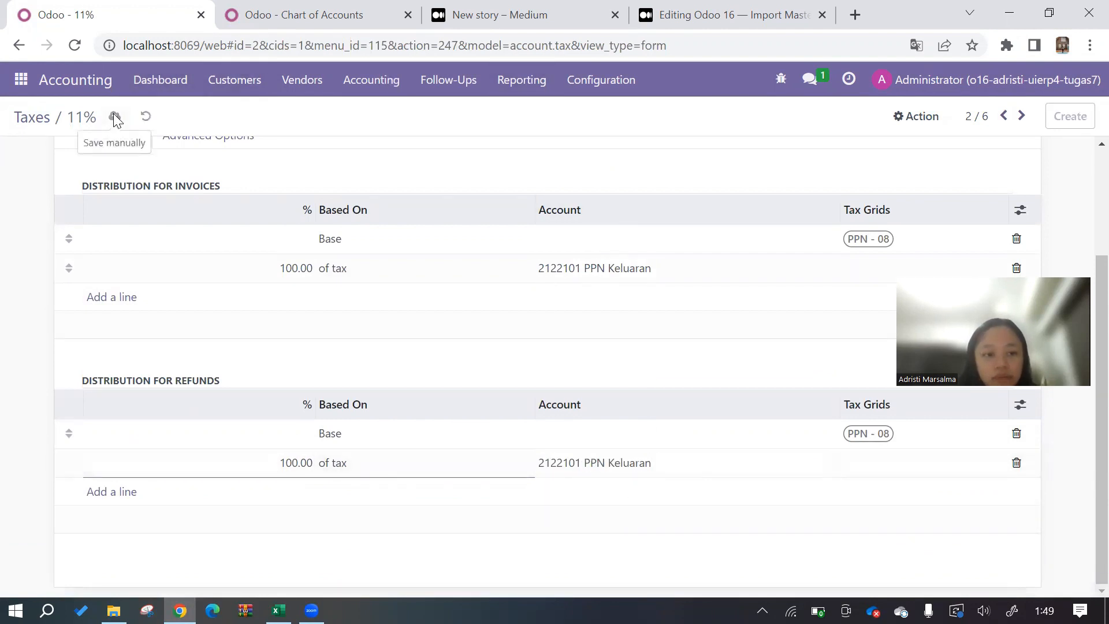
- Go to the 0% Sales tax and set its invoice distribution account to 2122102 PPN Masukan
click(1020, 114)
scroll(703, 382, down, 2)
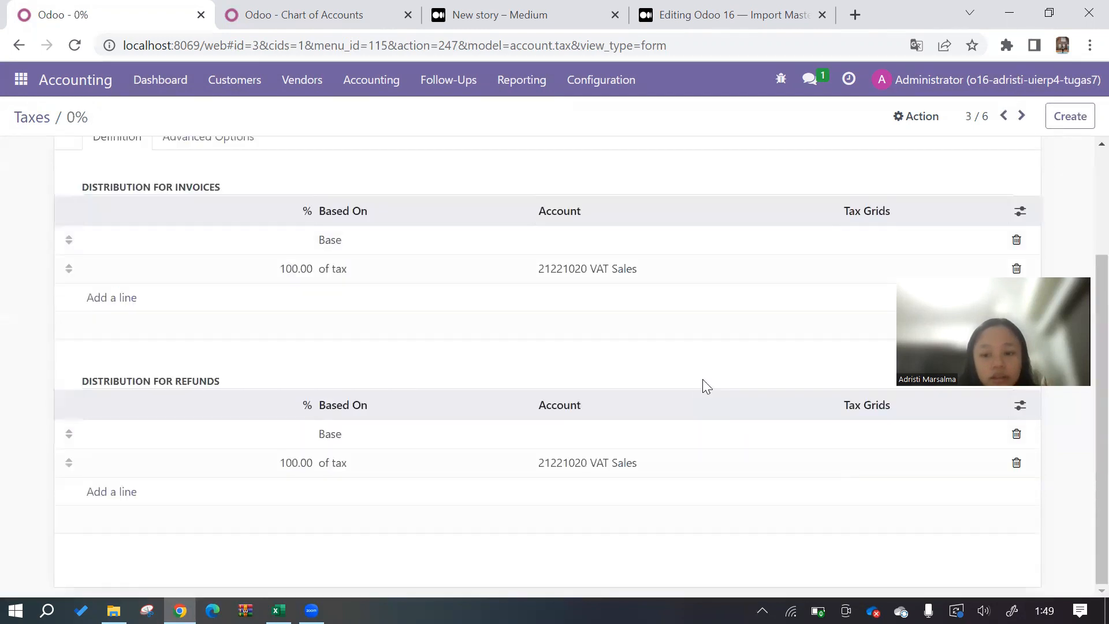
click(628, 267)
text(kel)
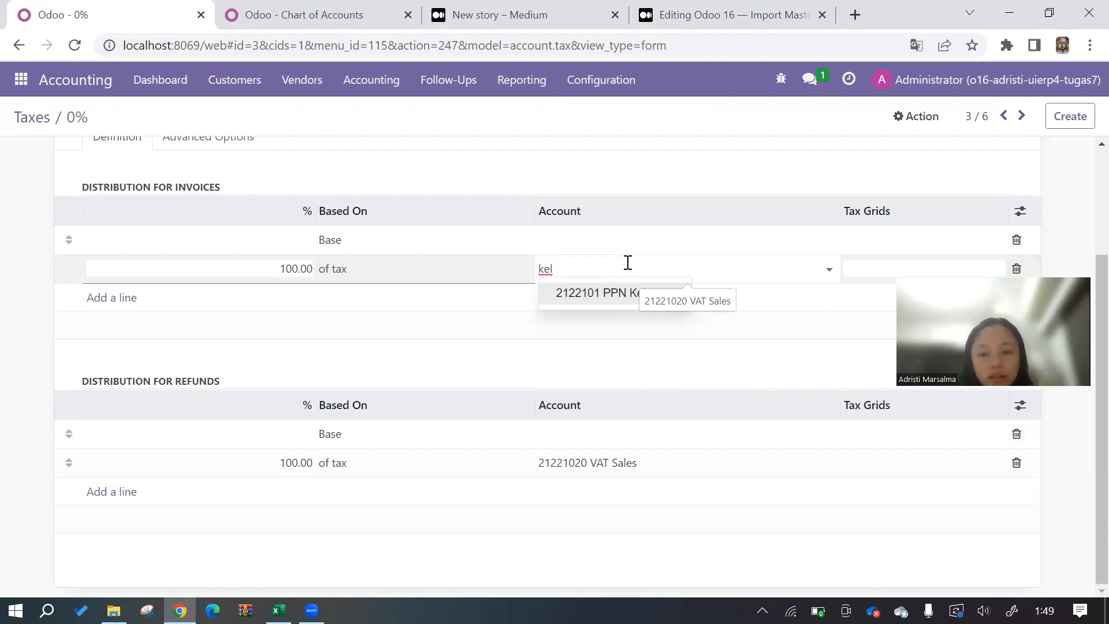
text(masu)
click(637, 295)
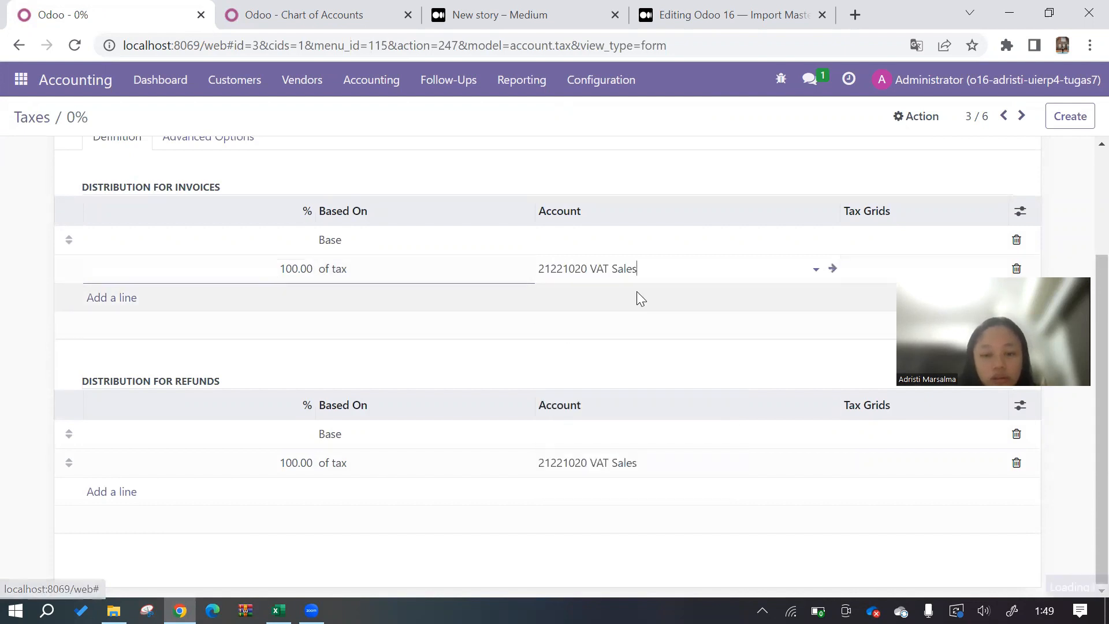
- Set the 0% Sales tax's refund distribution account to 2122102 PPN Masukan and save the tax
click(616, 467)
text(mas)
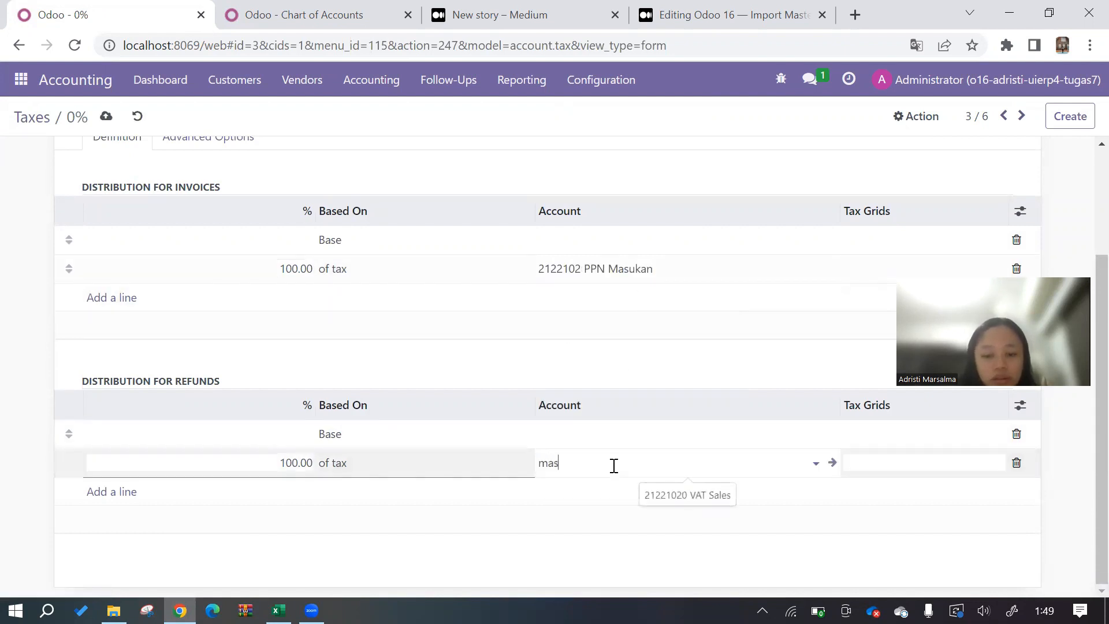
key(Return)
scroll(532, 322, up, 3)
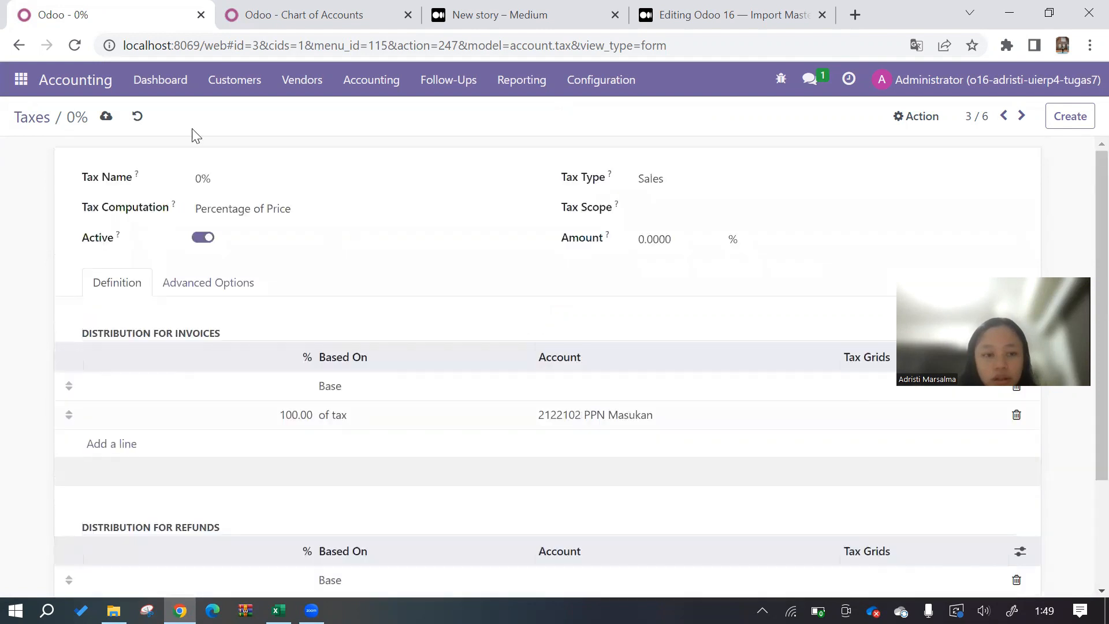
click(108, 119)
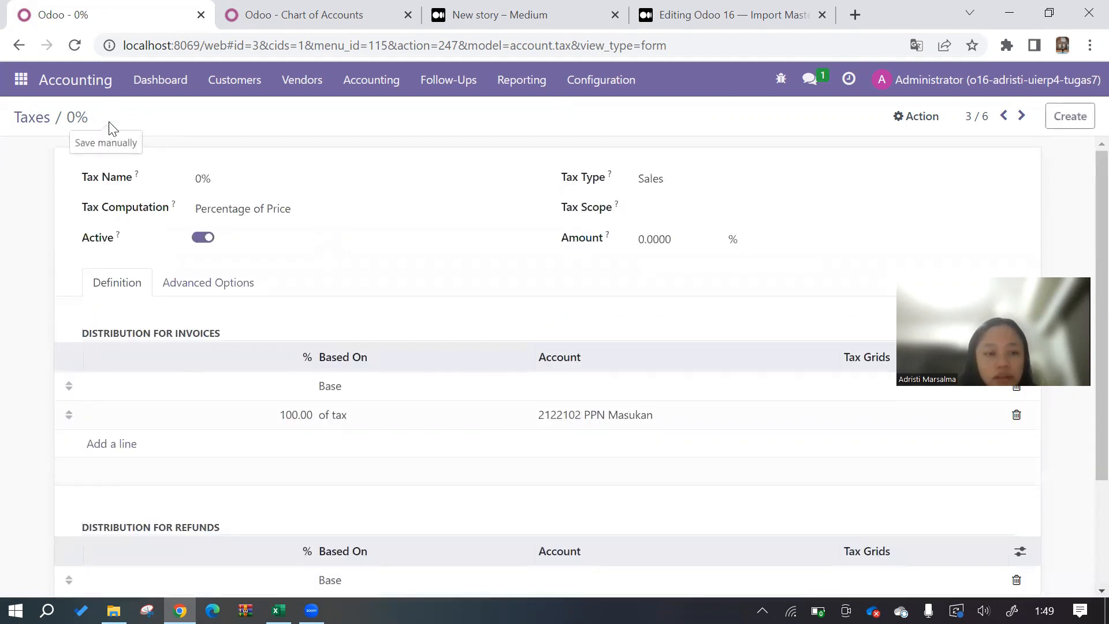
- Go to the Exempt Sales tax and set its invoice distribution account to 2122102 PPN Masukan
scroll(441, 441, down, 3)
scroll(441, 441, up, 3)
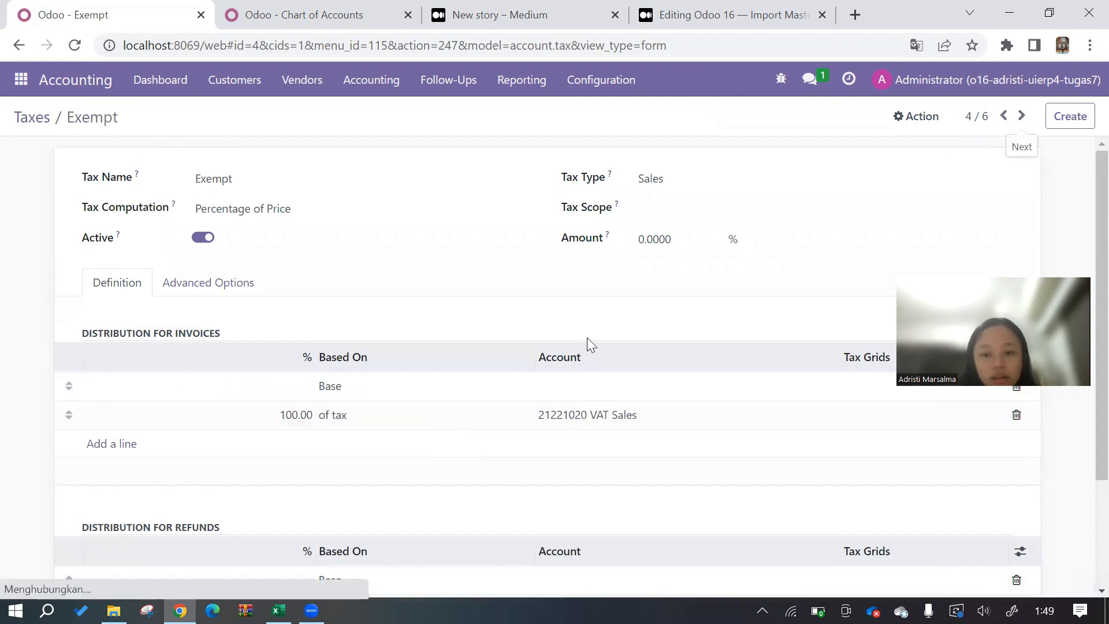
scroll(587, 337, down, 3)
click(638, 268)
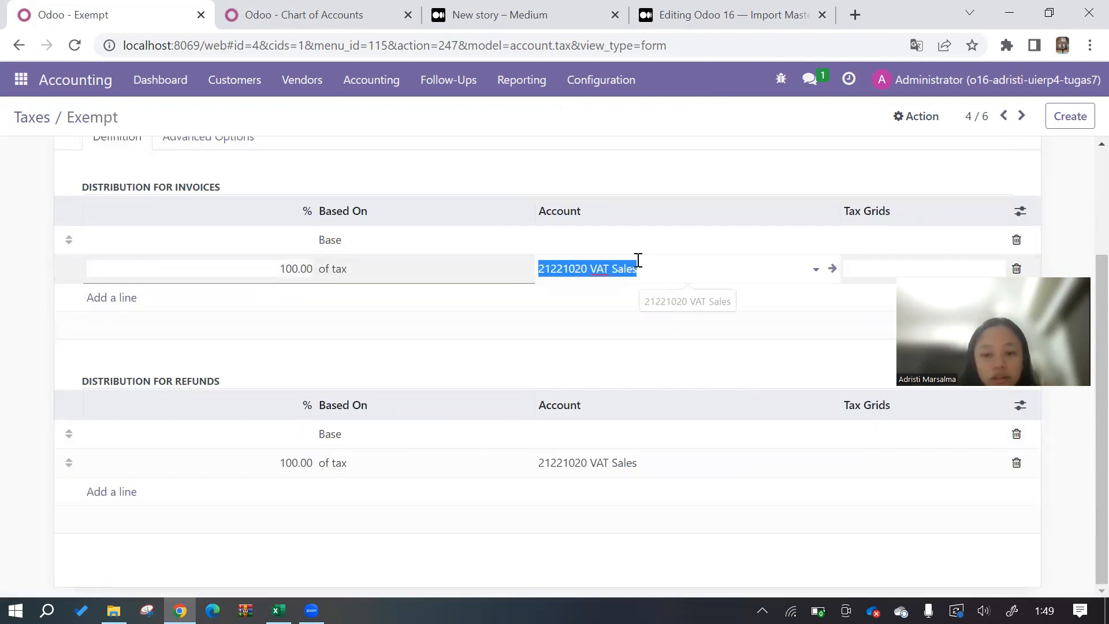
text(ma)
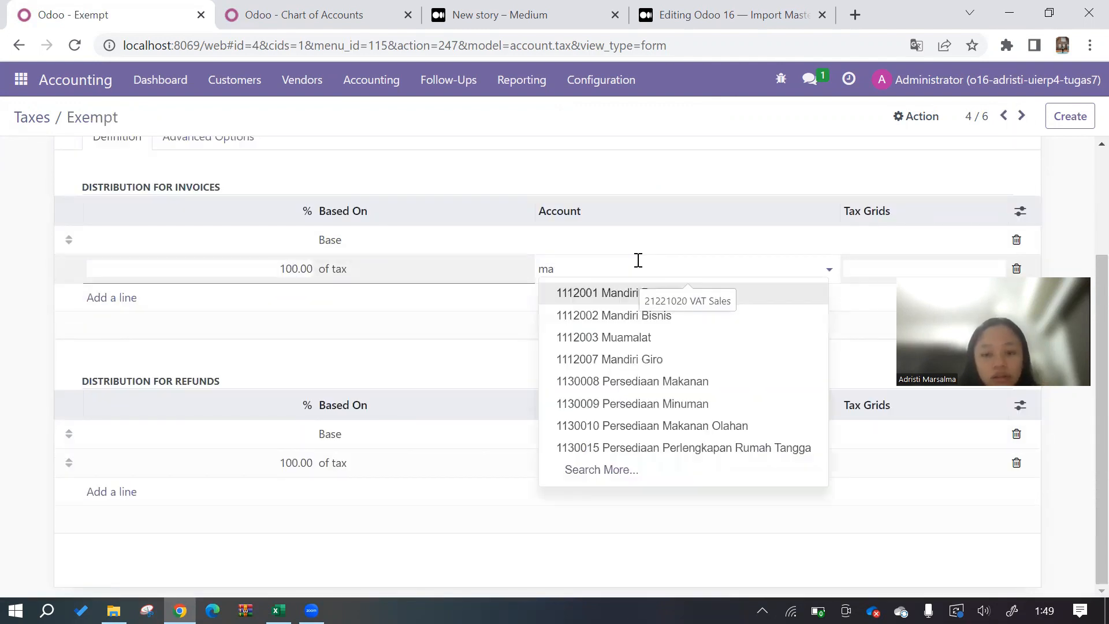
text(sukan)
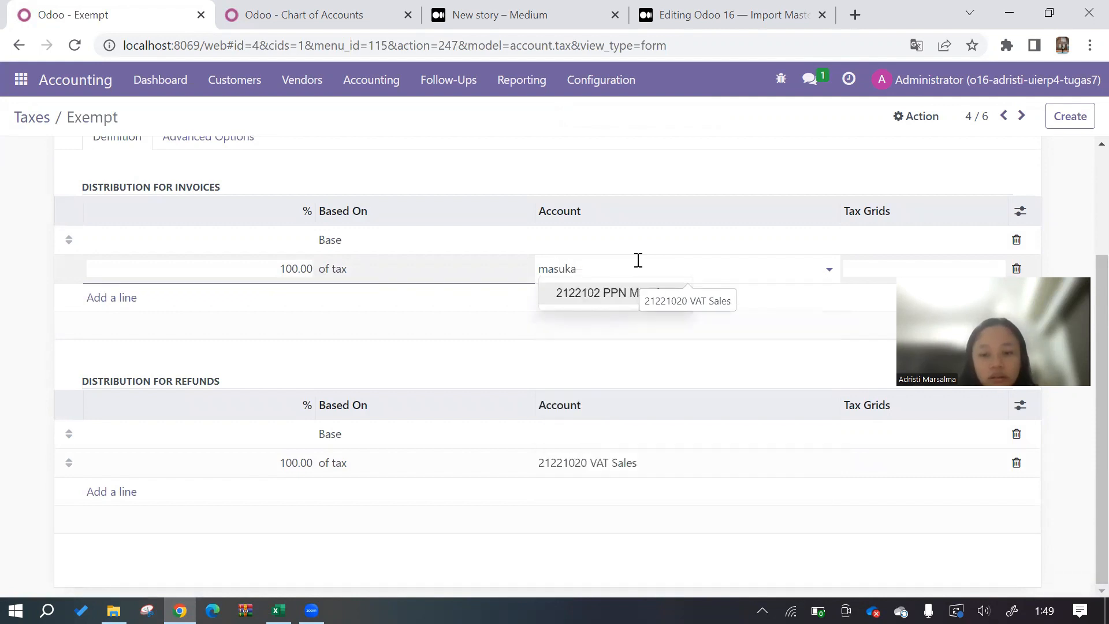
key(Return)
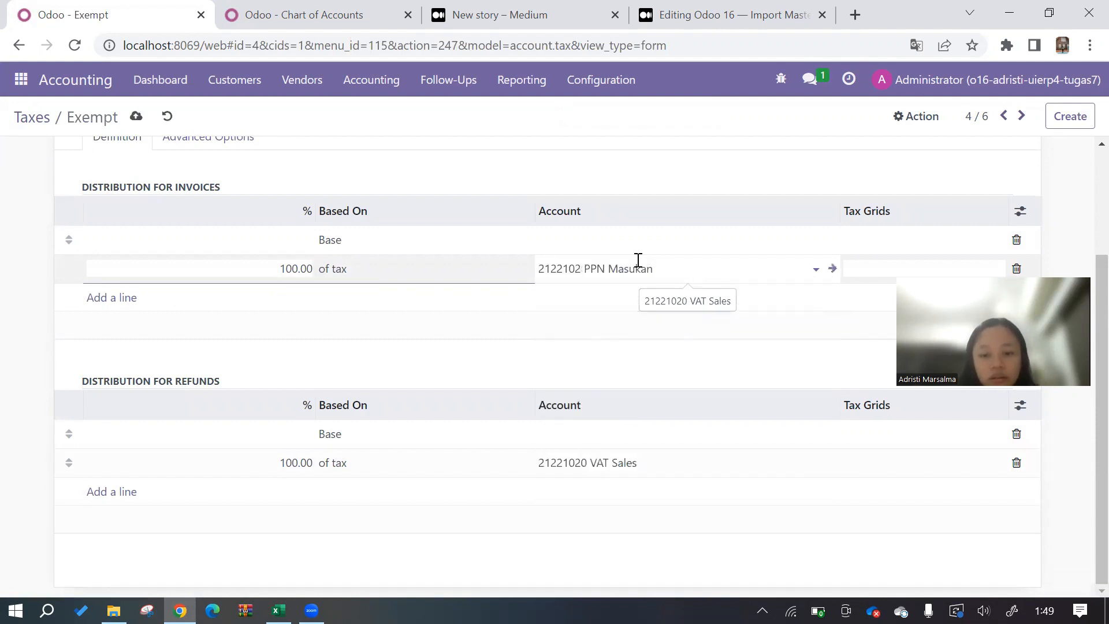
- Set the Exempt Sales tax's refund distribution account to 2122102 PPN Masukan and save the tax
click(617, 475)
text(masukan)
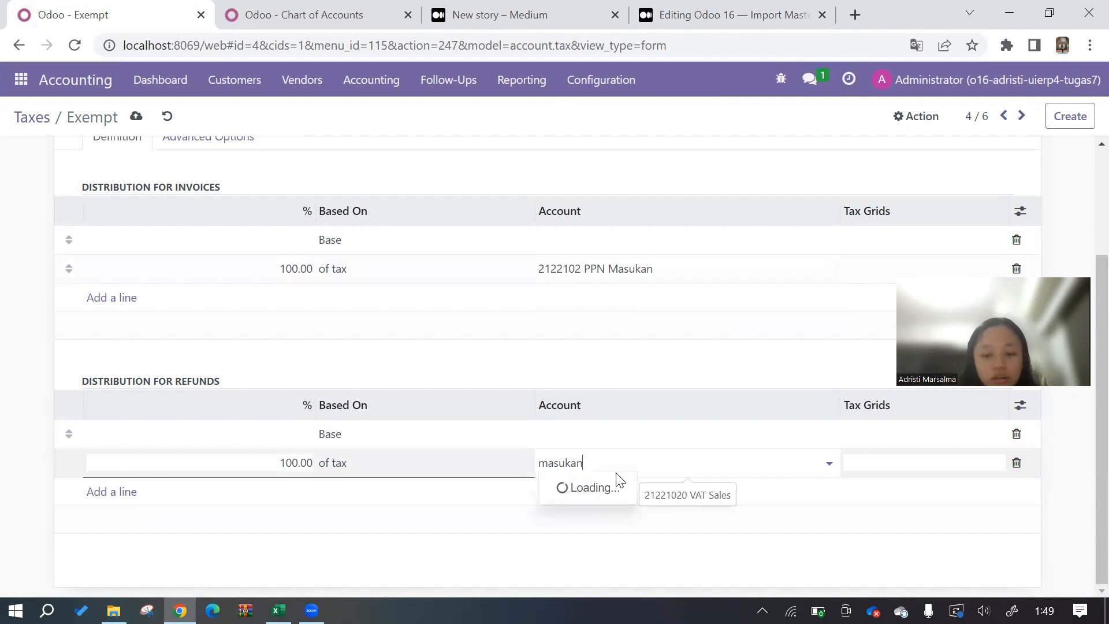
click(616, 488)
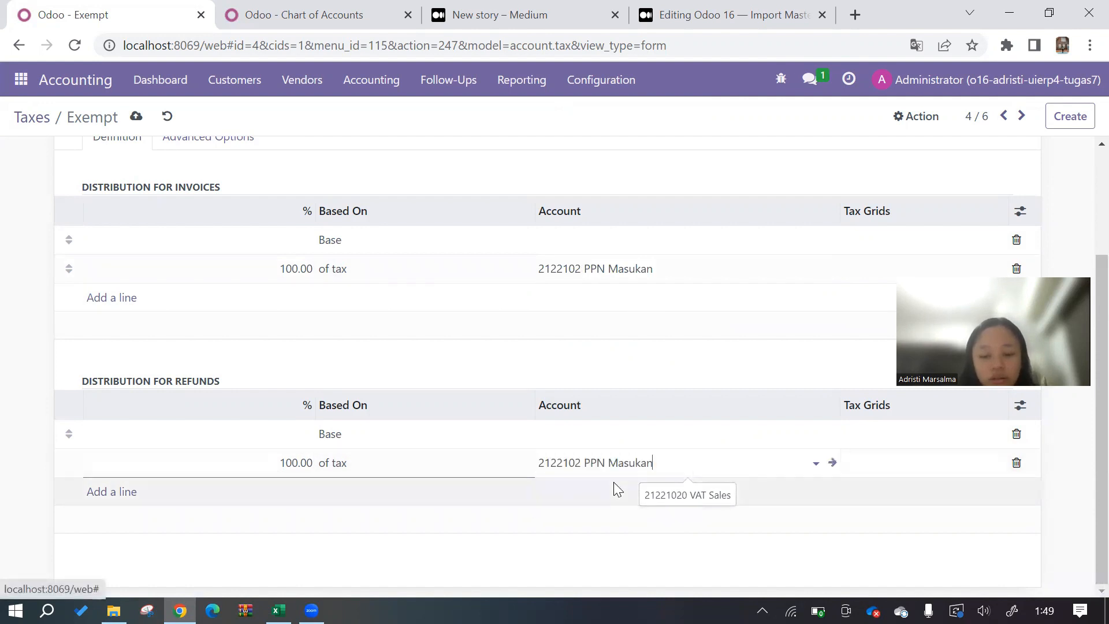
click(139, 125)
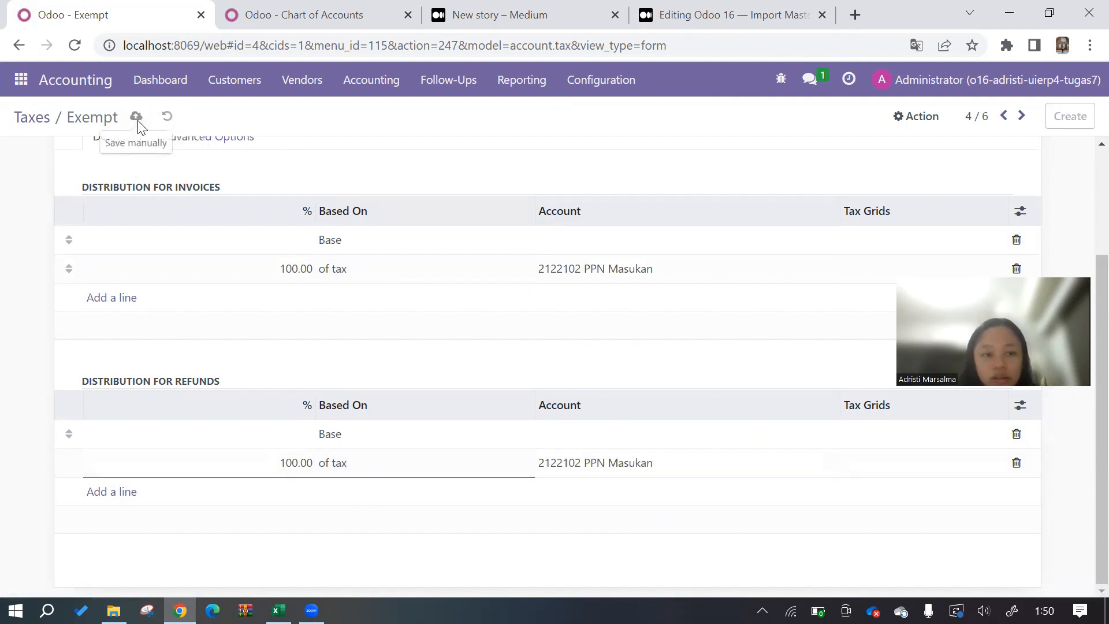
scroll(558, 277, up, 3)
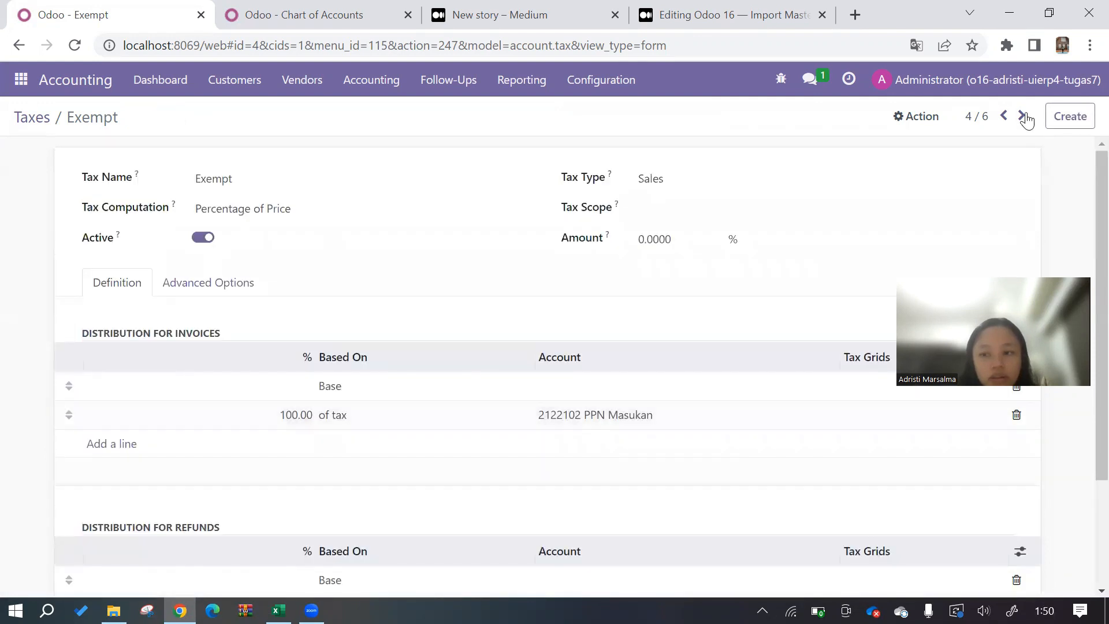
- Go to the Exempt Purchases tax and set its invoice distribution account to 2122101 PPN Keluaran
click(1023, 116)
scroll(751, 292, down, 2)
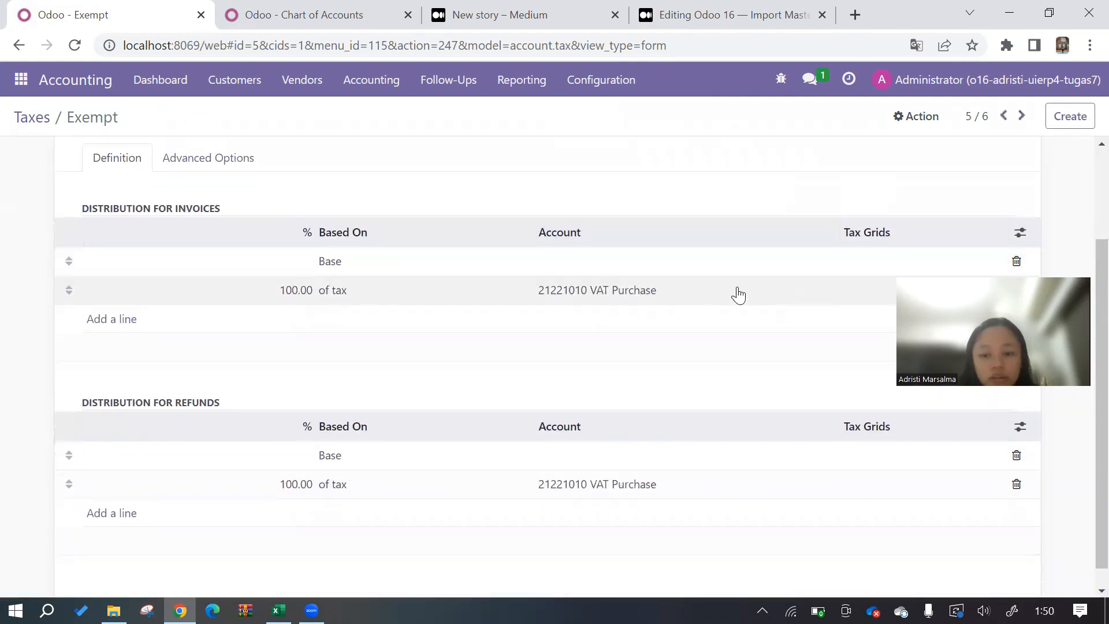
click(638, 300)
text(kel)
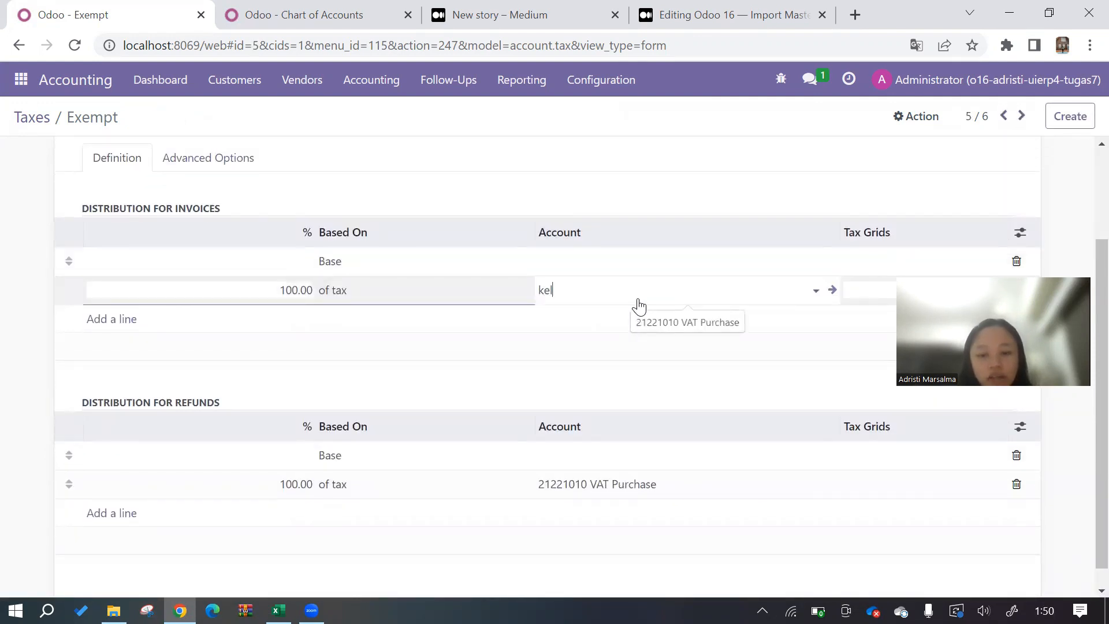
key(Return)
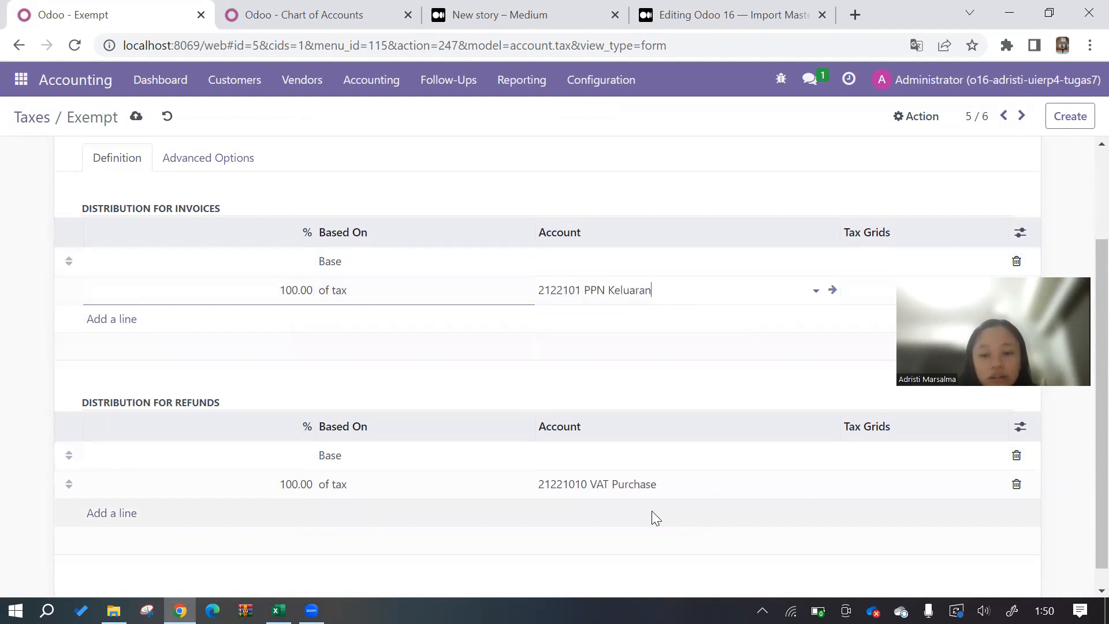
- Set the Exempt Purchases tax's refund distribution account to 2122101 PPN Keluaran and save the tax
click(634, 485)
text(kel)
key(Return)
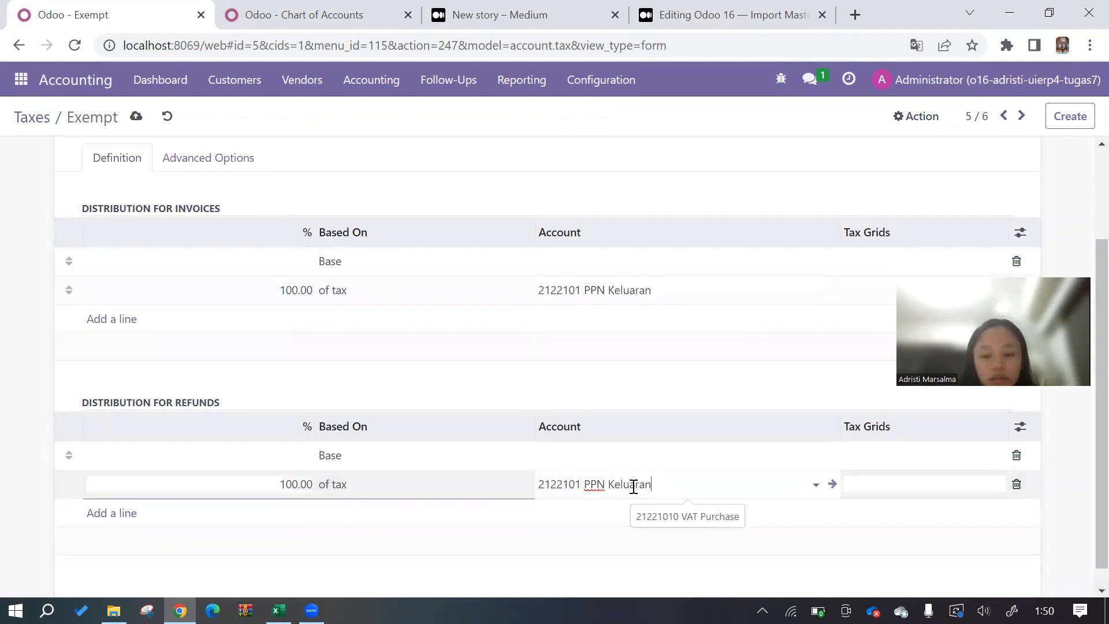
scroll(512, 399, up, 2)
click(136, 116)
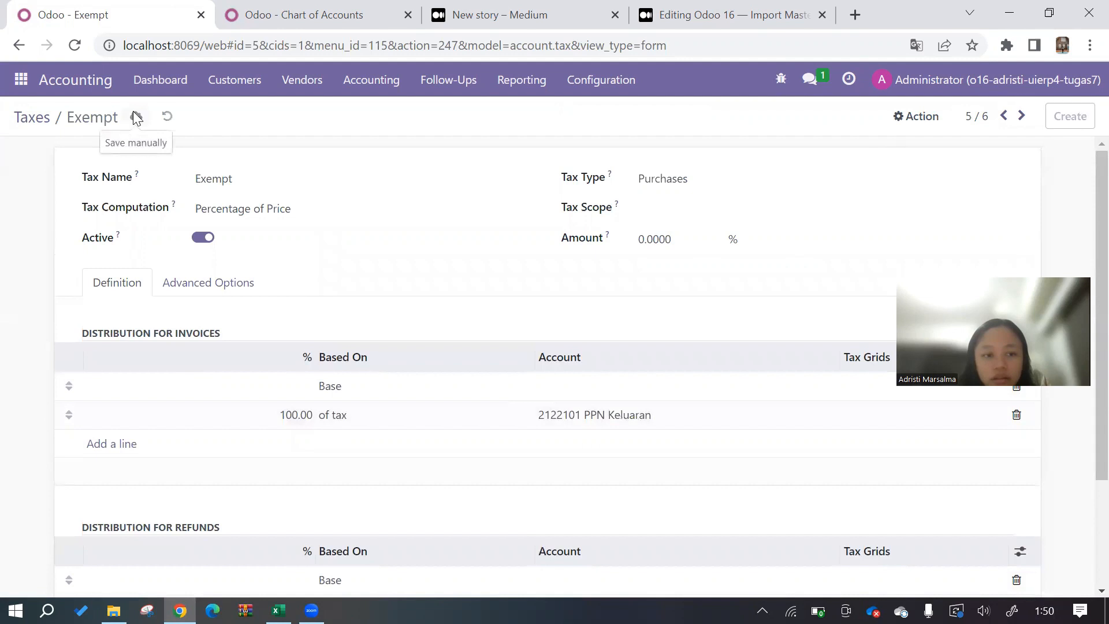
- Go to the 0% Purchases tax and set its invoice distribution account to 2122101 PPN Keluaran
click(1023, 116)
scroll(737, 263, down, 2)
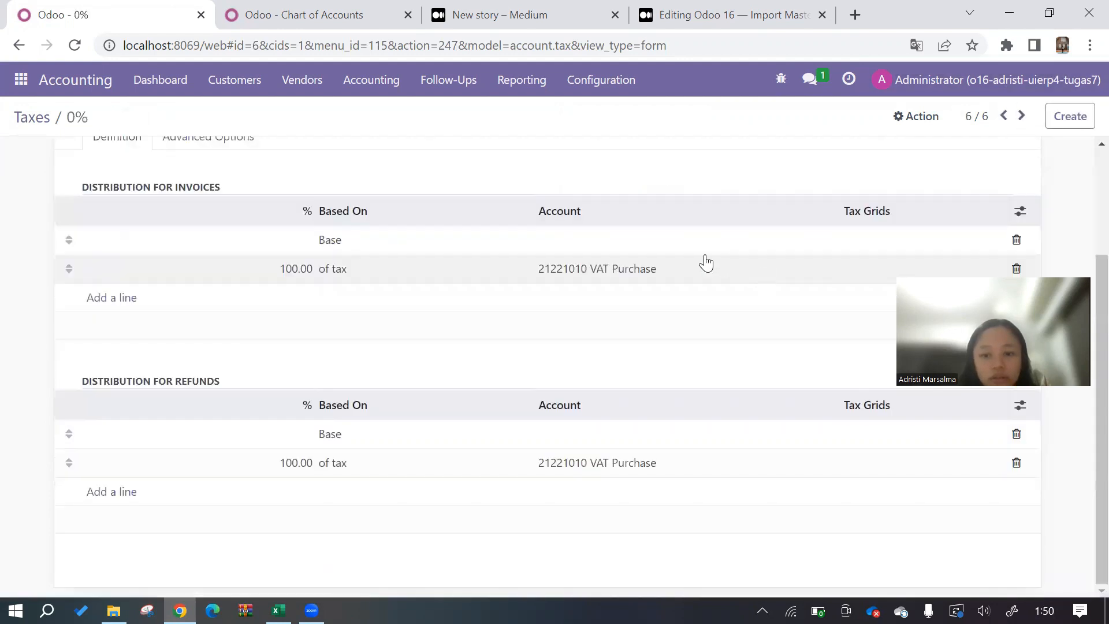
click(657, 279)
text(kel)
key(Return)
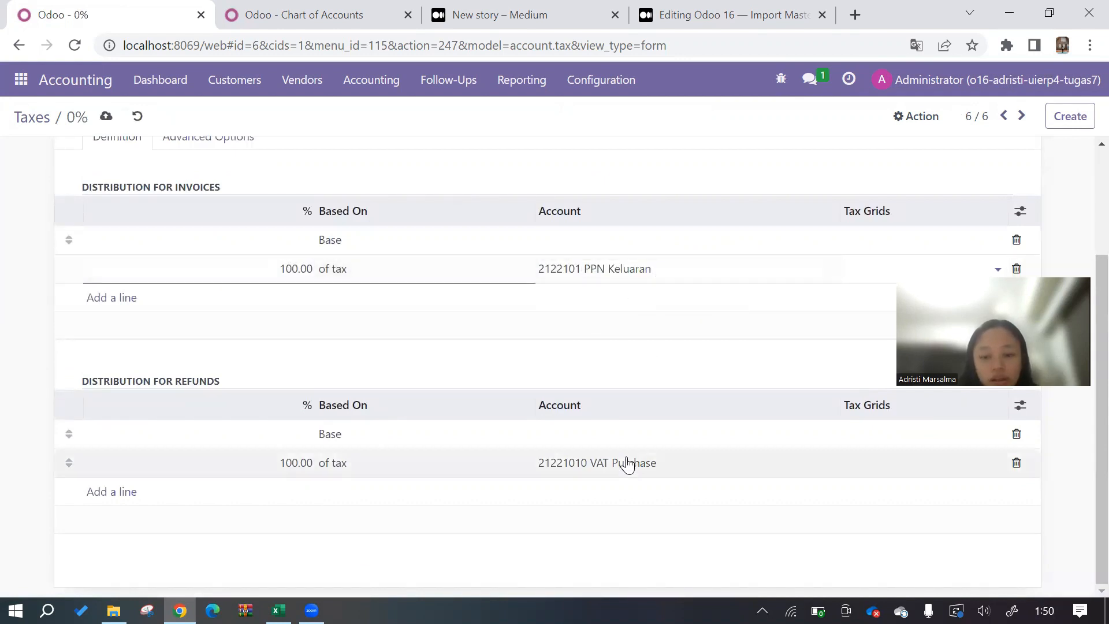
- Set the 0% Purchases tax's refund distribution account to 2122101 PPN Keluaran and save the tax
click(628, 464)
text(kle)
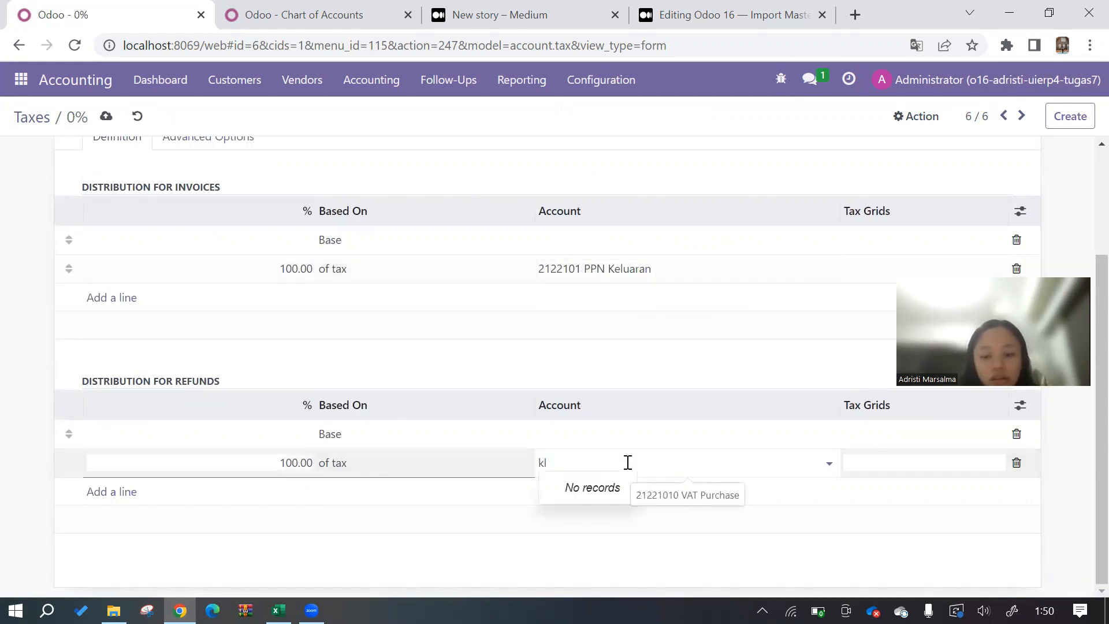
key(Return)
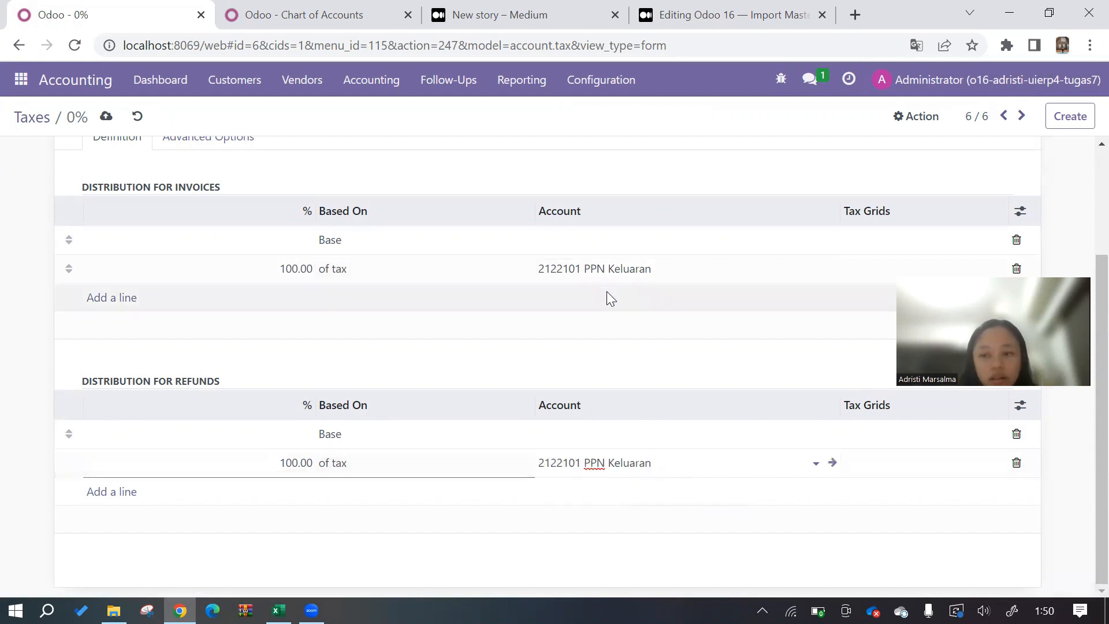
scroll(607, 291, up, 3)
click(106, 117)
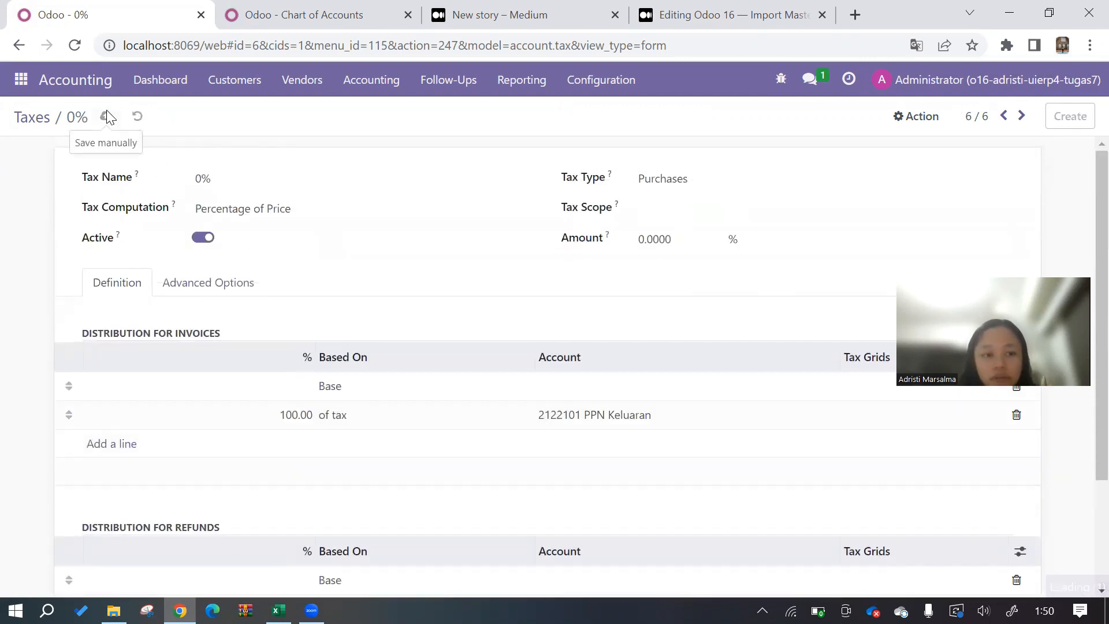
- Review the invoice and refund distribution accounts of the 11% Sales, 11% Purchases and 0% Sales taxes
click(37, 117)
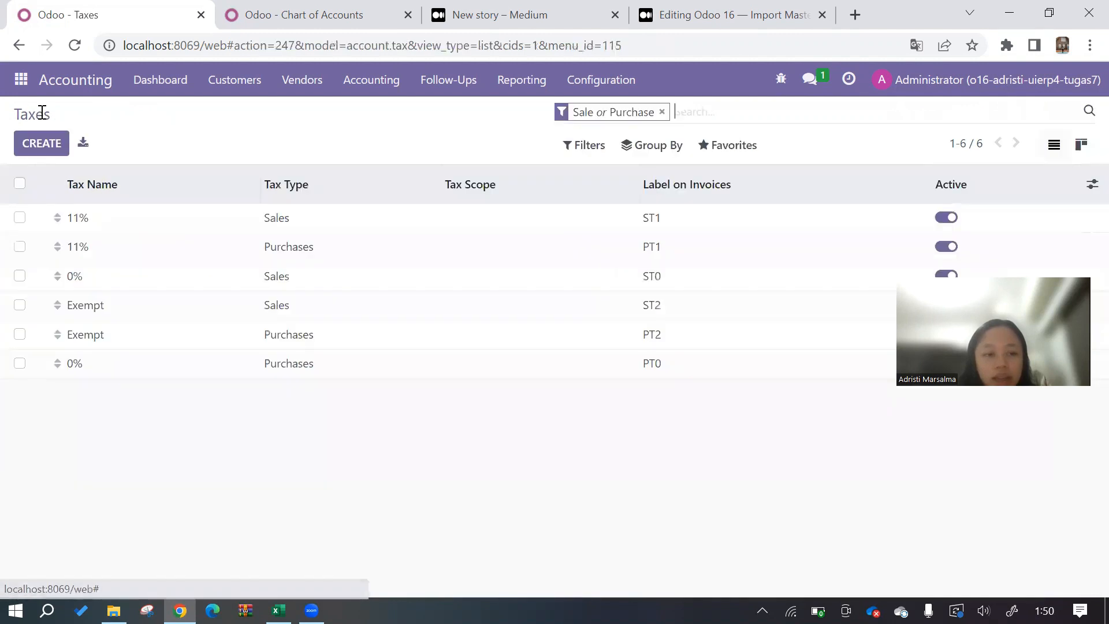
click(107, 227)
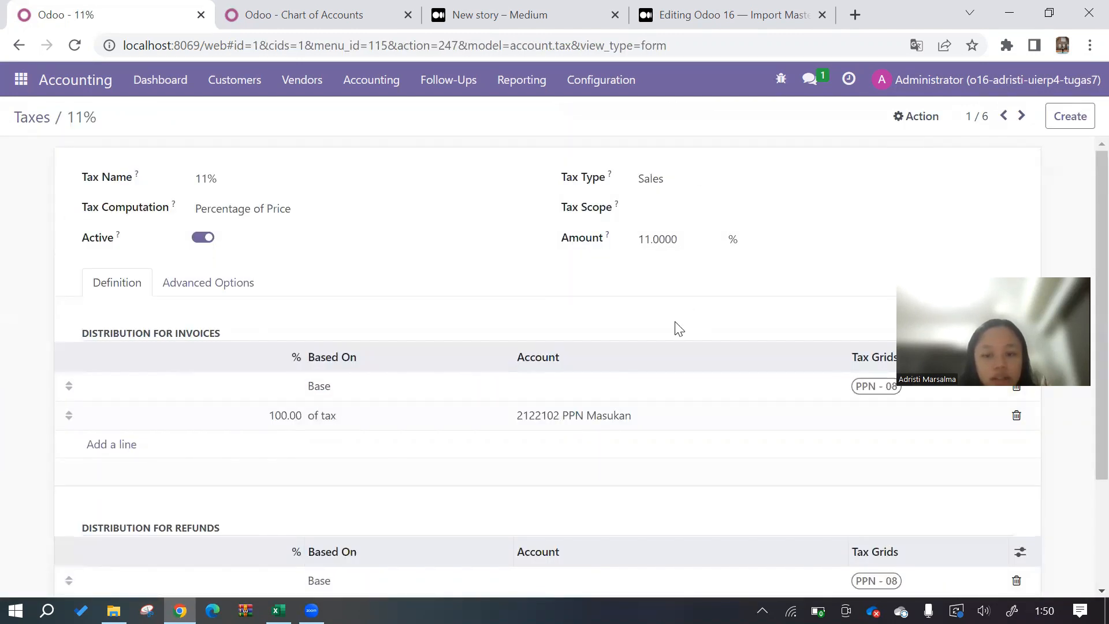
scroll(636, 404, down, 3)
scroll(530, 397, up, 3)
click(1020, 118)
scroll(722, 260, down, 2)
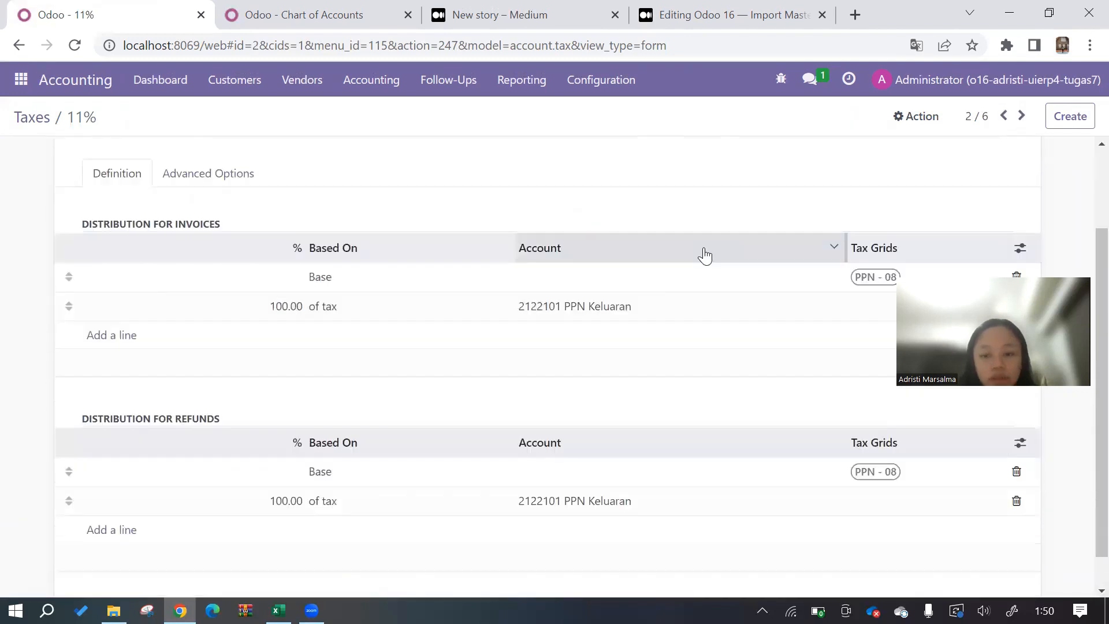
scroll(726, 441, up, 2)
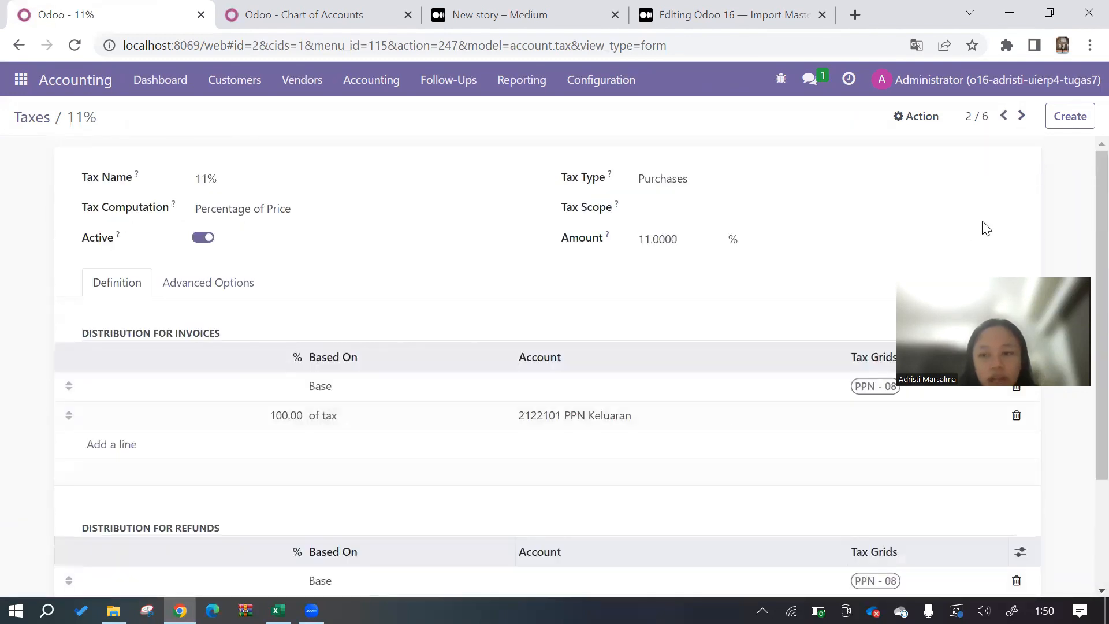
click(1021, 119)
scroll(624, 280, down, 3)
scroll(636, 532, up, 2)
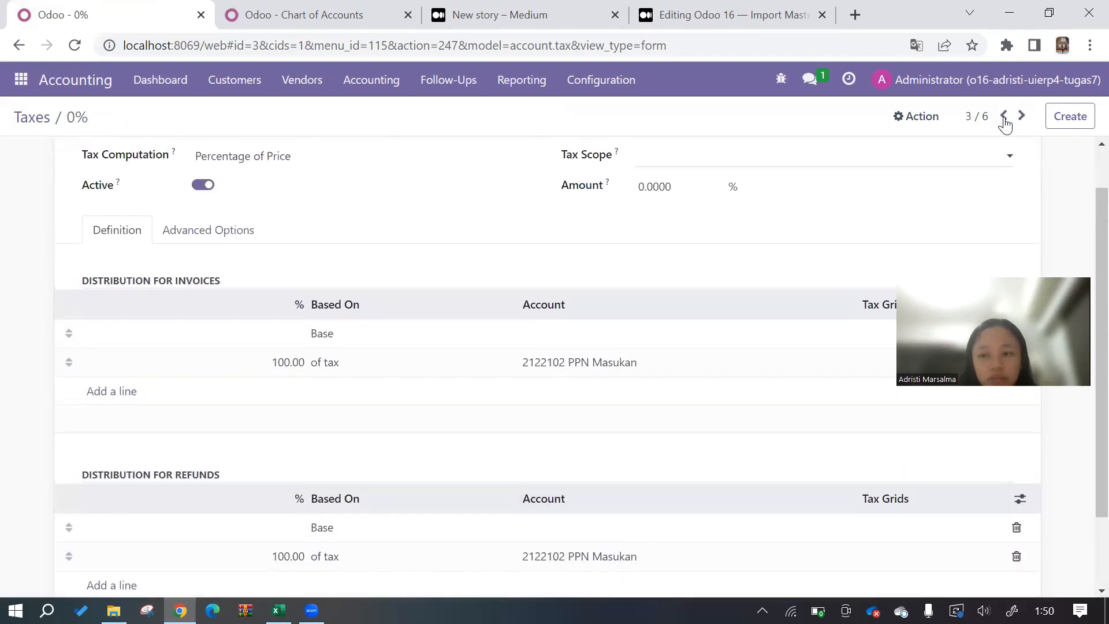
- Review the invoice and refund distribution accounts of the Exempt Sales, Exempt Purchases and 0% Purchases taxes
click(1022, 116)
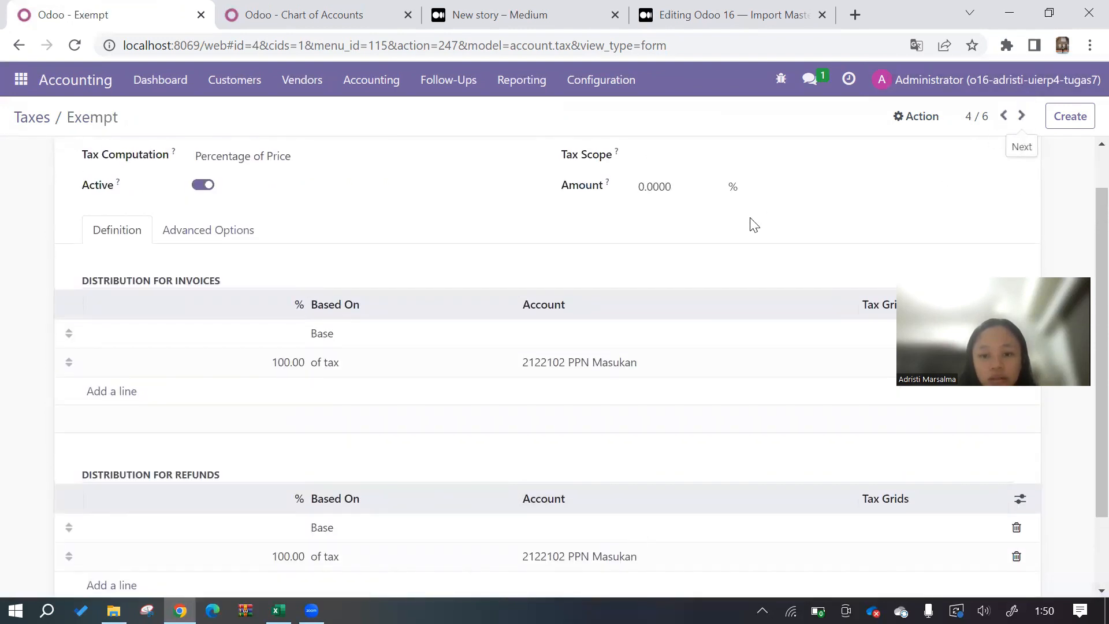
scroll(745, 222, up, 1)
scroll(612, 207, down, 3)
scroll(624, 381, up, 3)
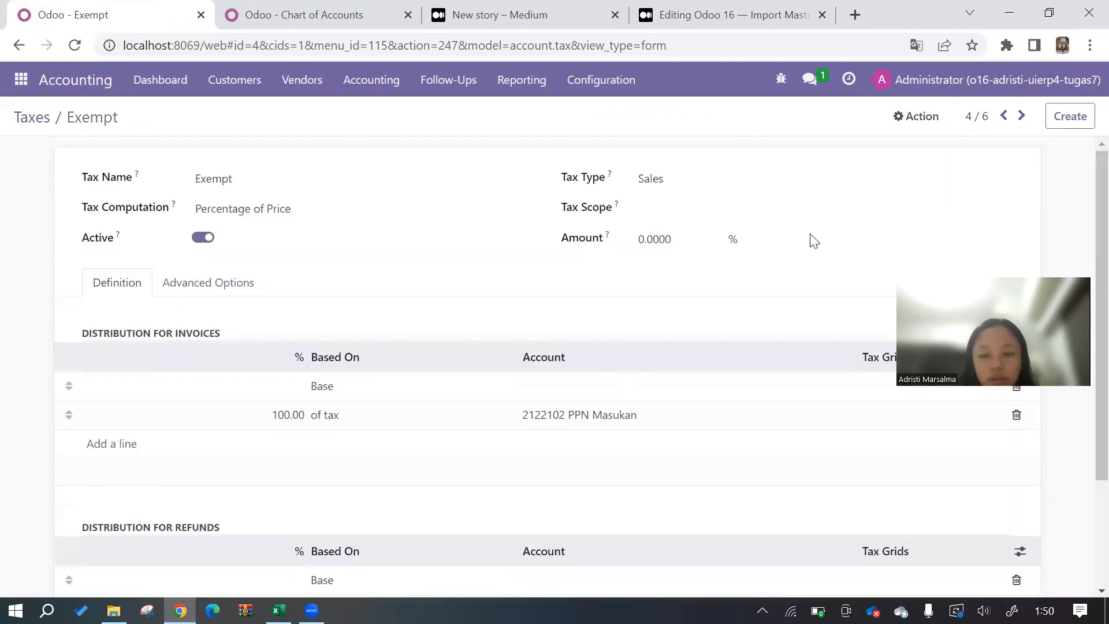
click(1022, 117)
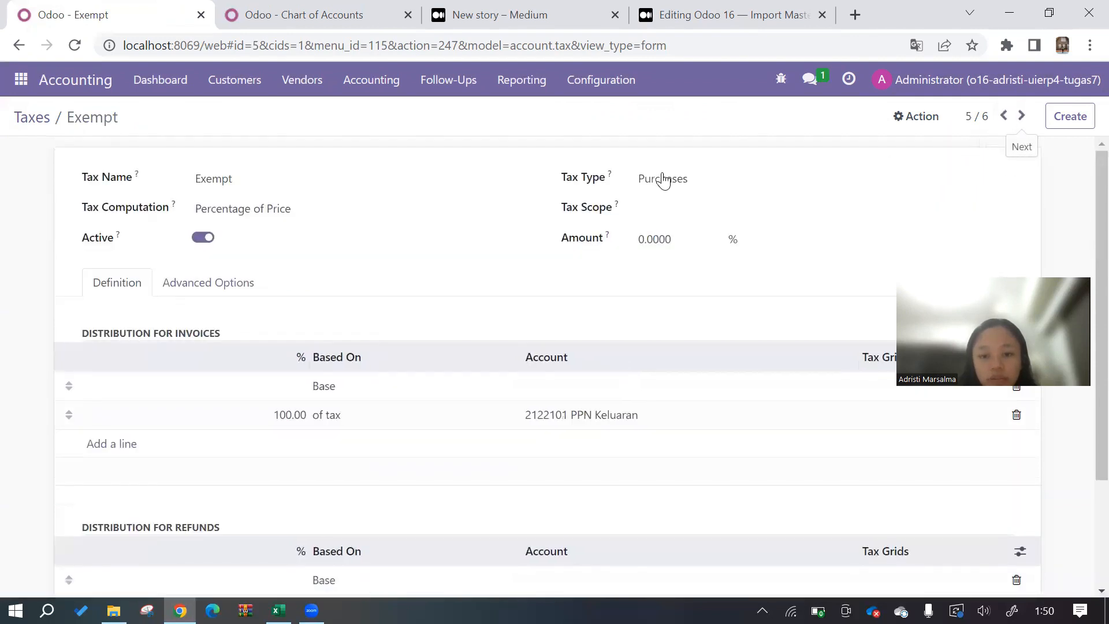
scroll(673, 390, down, 3)
click(1022, 116)
scroll(606, 329, down, 3)
scroll(606, 330, up, 3)
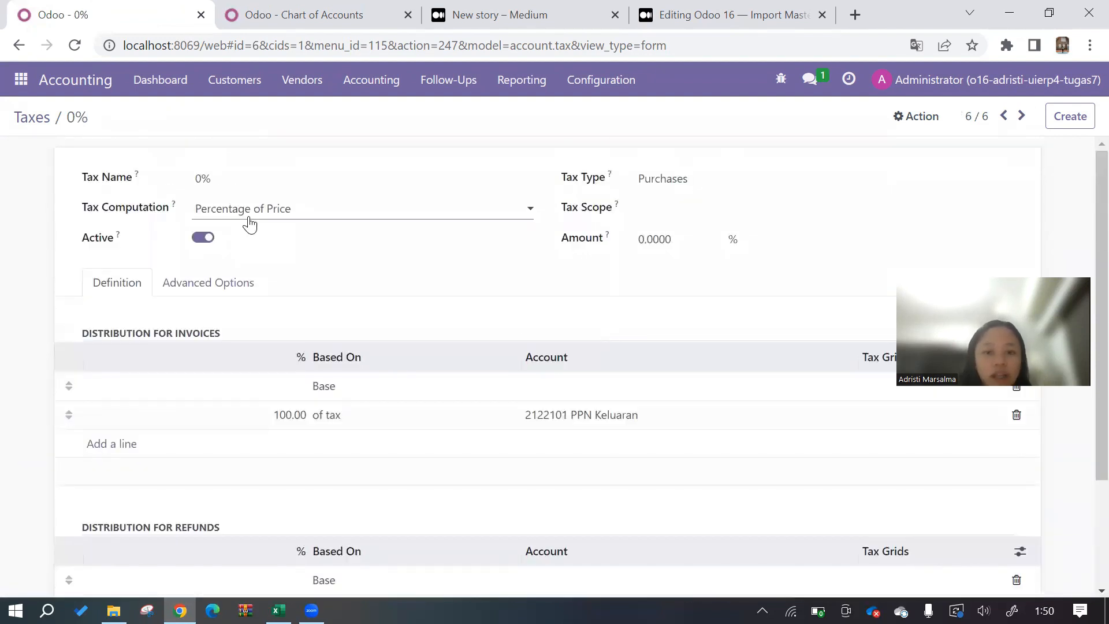
- Switch to the Medium article drafts and read the instructions for unlinking the chart of accounts from journals
click(511, 8)
scroll(468, 329, down, 10)
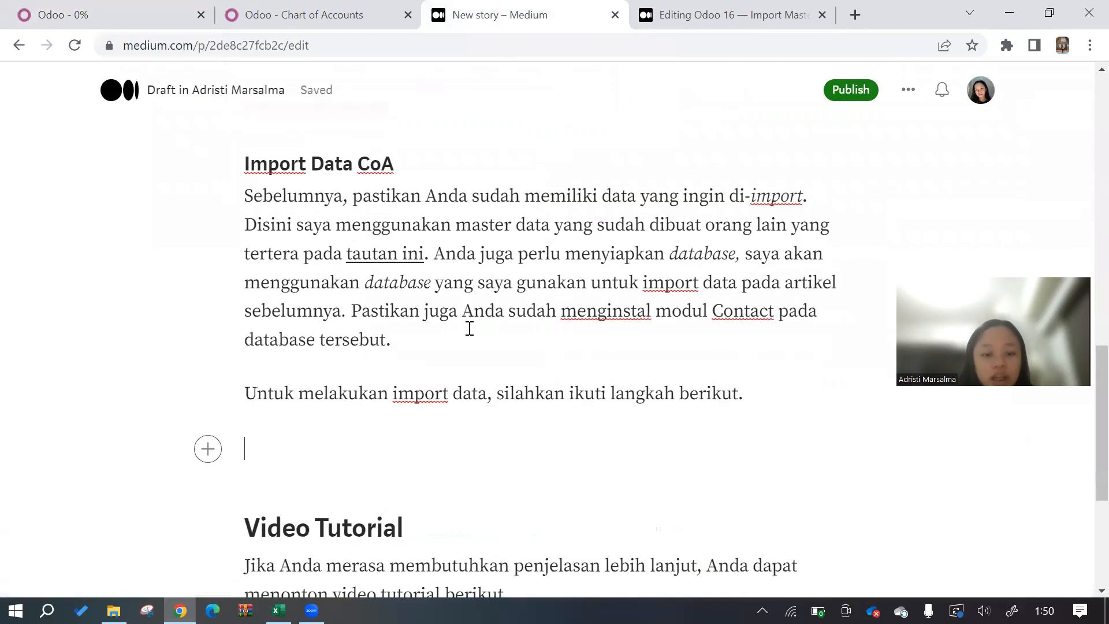
scroll(469, 328, up, 6)
scroll(470, 329, up, 9)
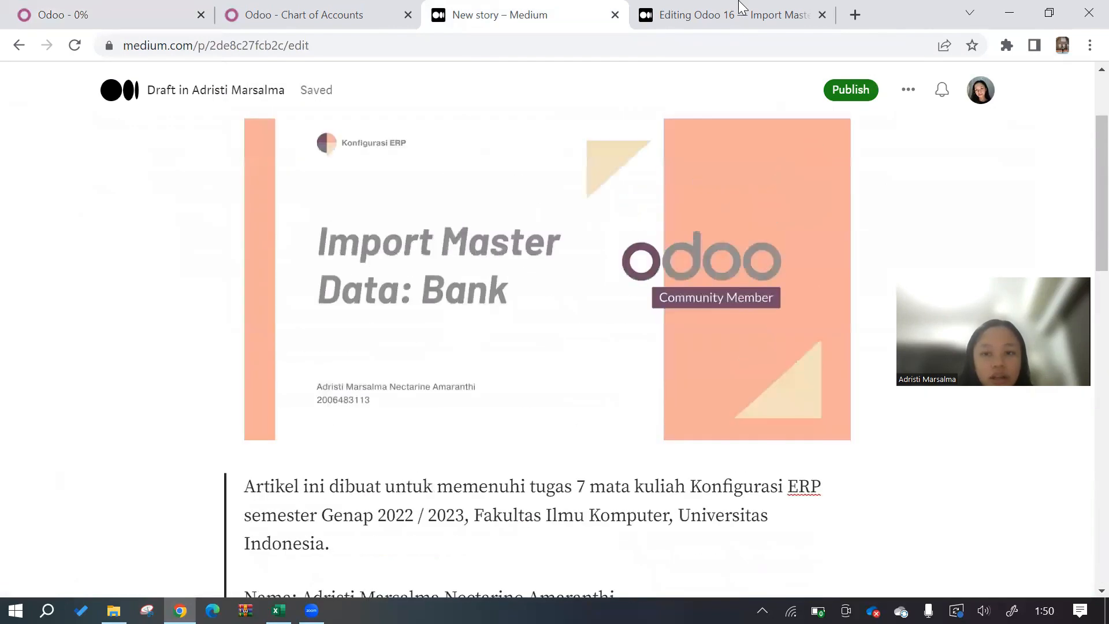
click(739, 5)
scroll(553, 307, down, 2)
scroll(554, 309, down, 15)
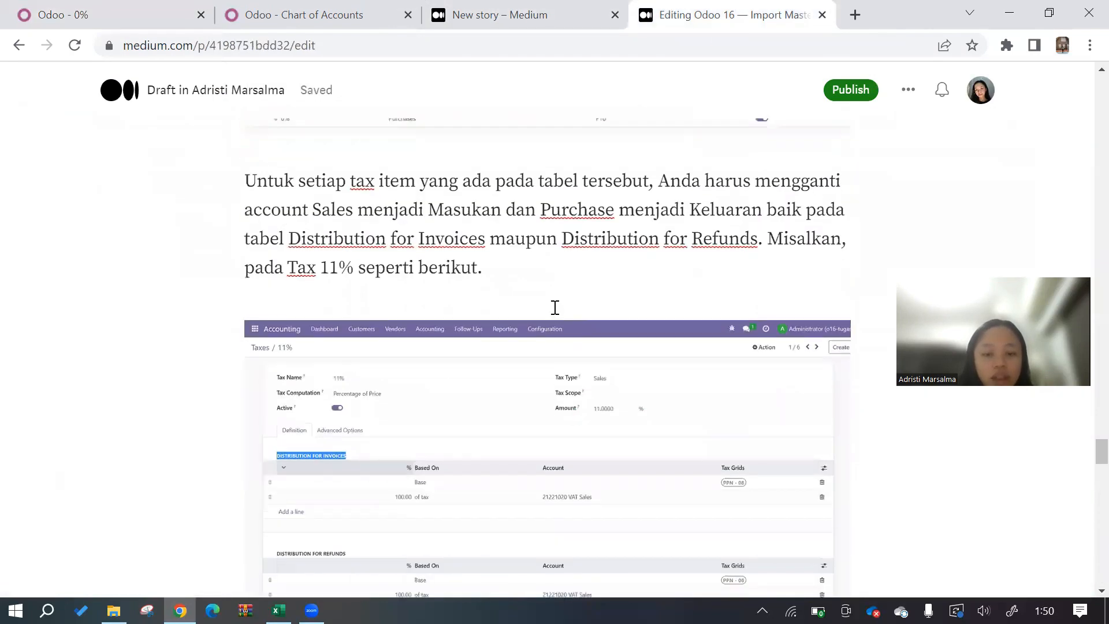
scroll(554, 309, down, 7)
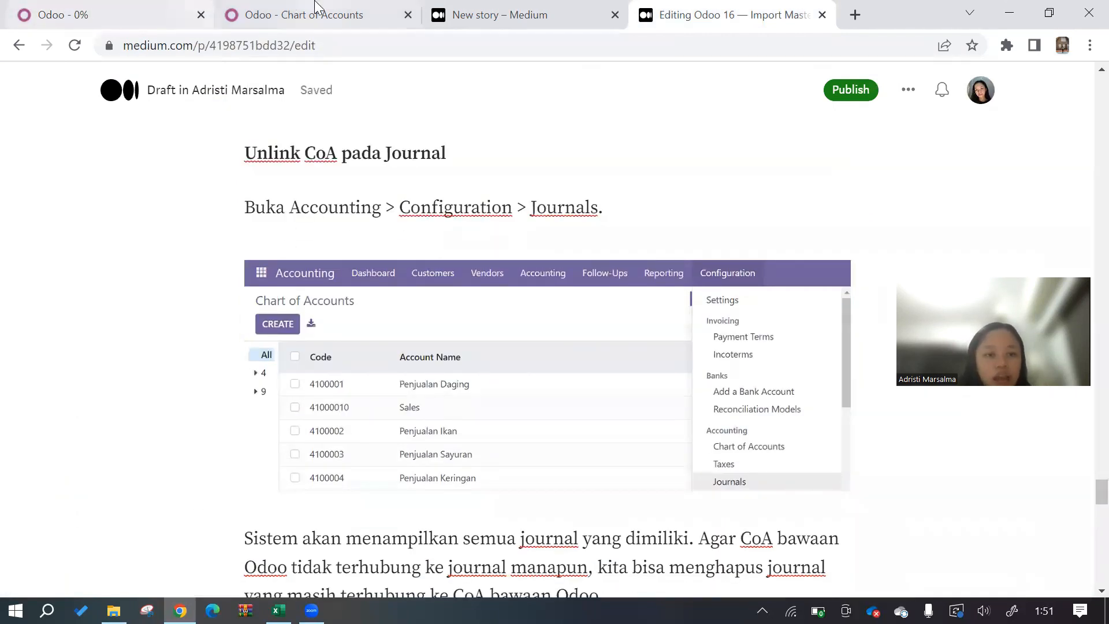
- Switch back to Odoo and close the separate Chart of Accounts page, keeping the 0% Purchases tax open
click(330, 13)
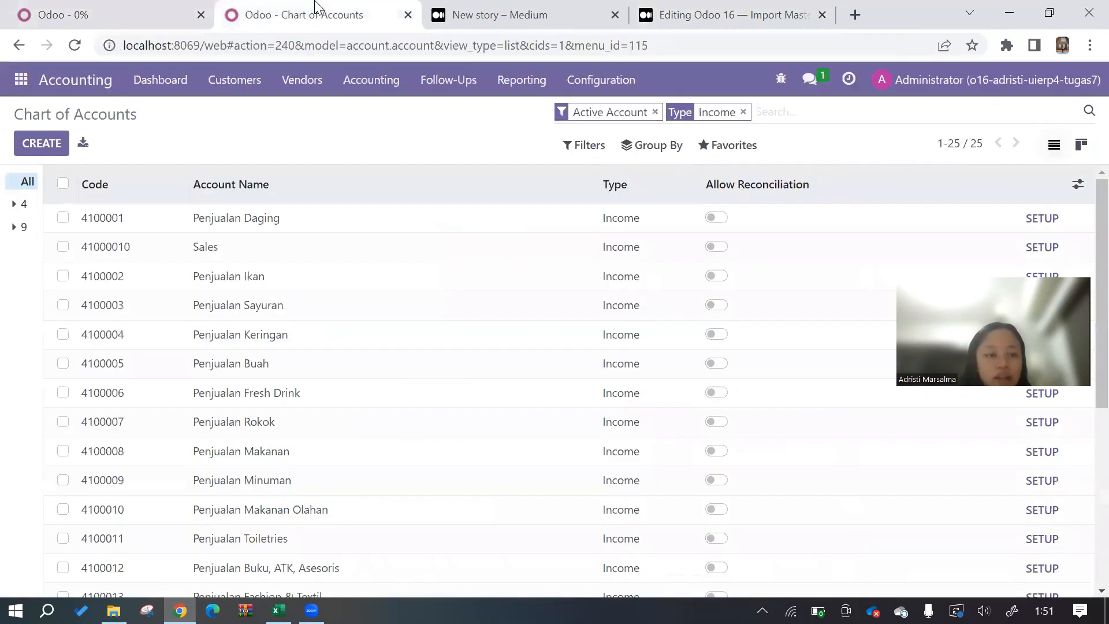
click(614, 94)
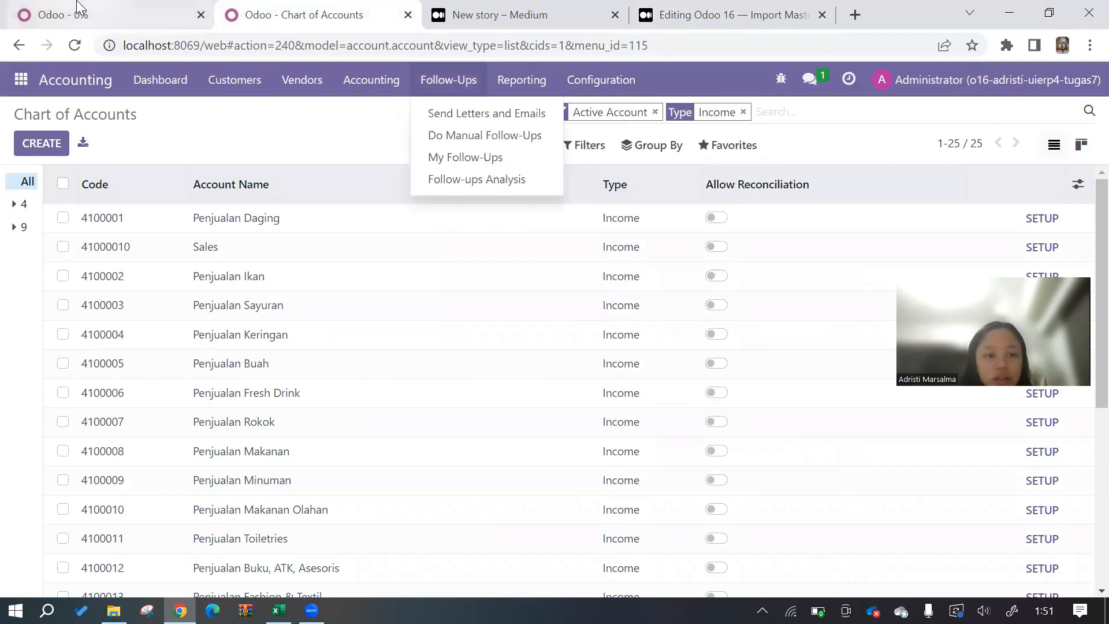
click(81, 8)
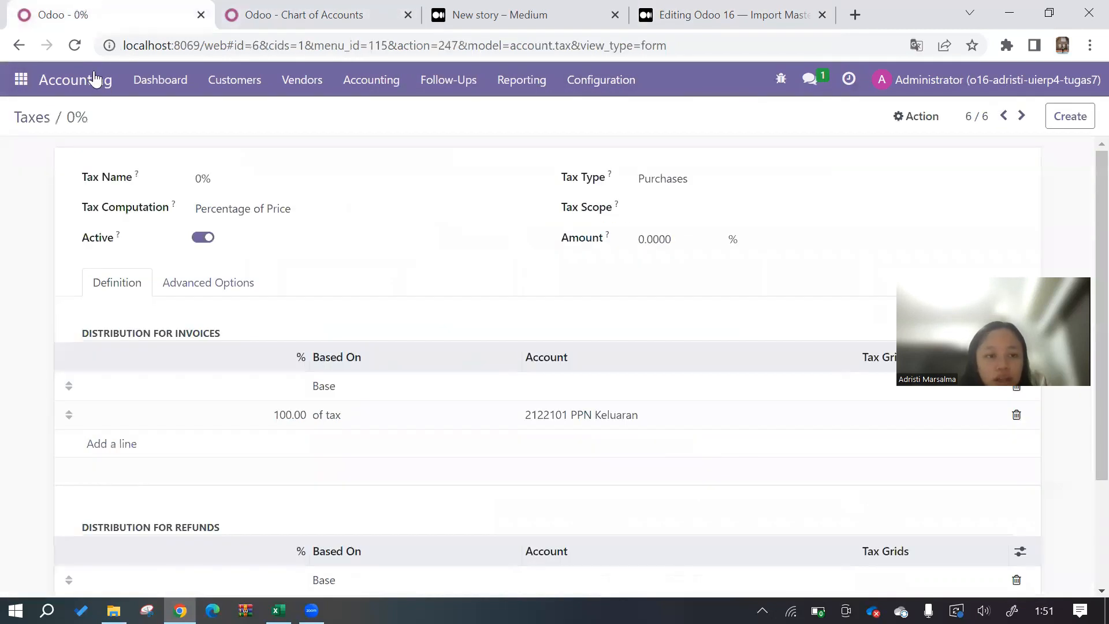
click(408, 15)
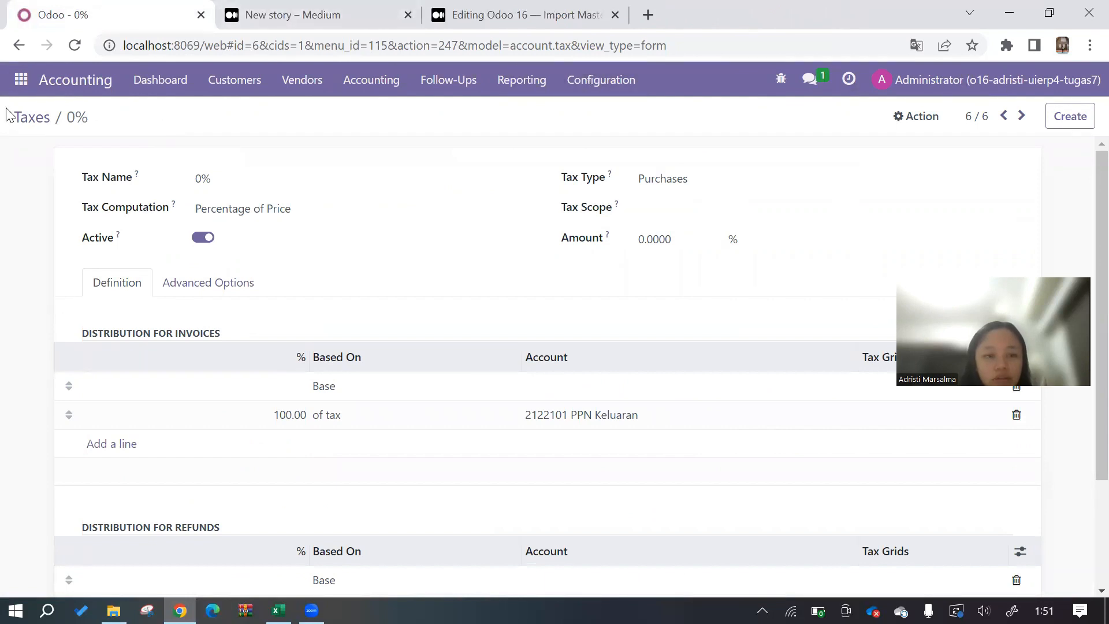
- Leave the 0% Purchases tax and return to the list of all taxes
click(32, 117)
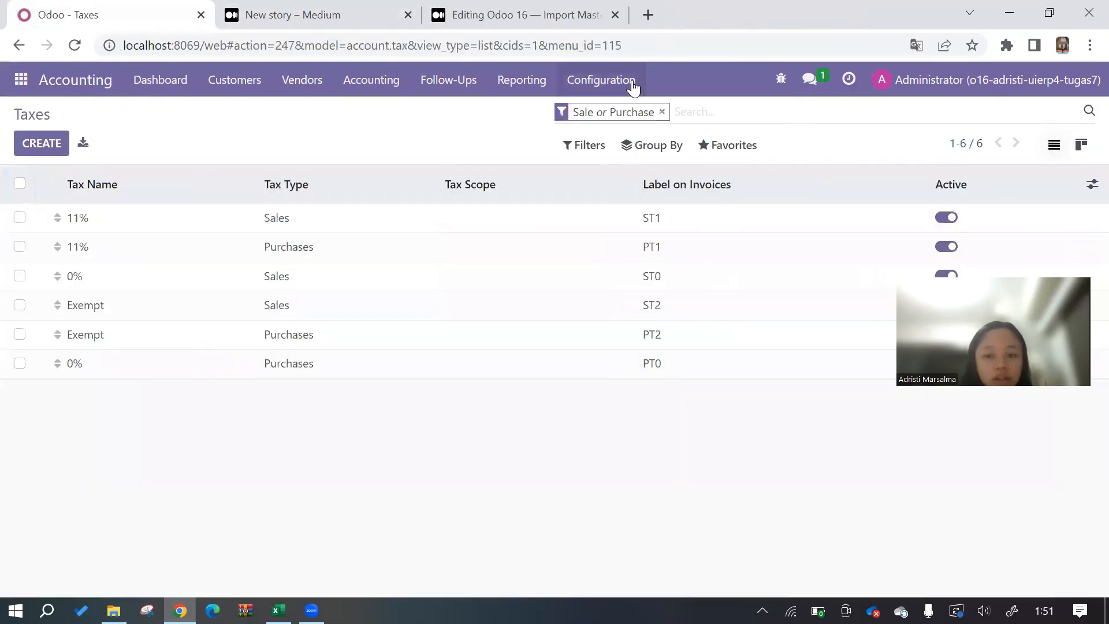
click(633, 87)
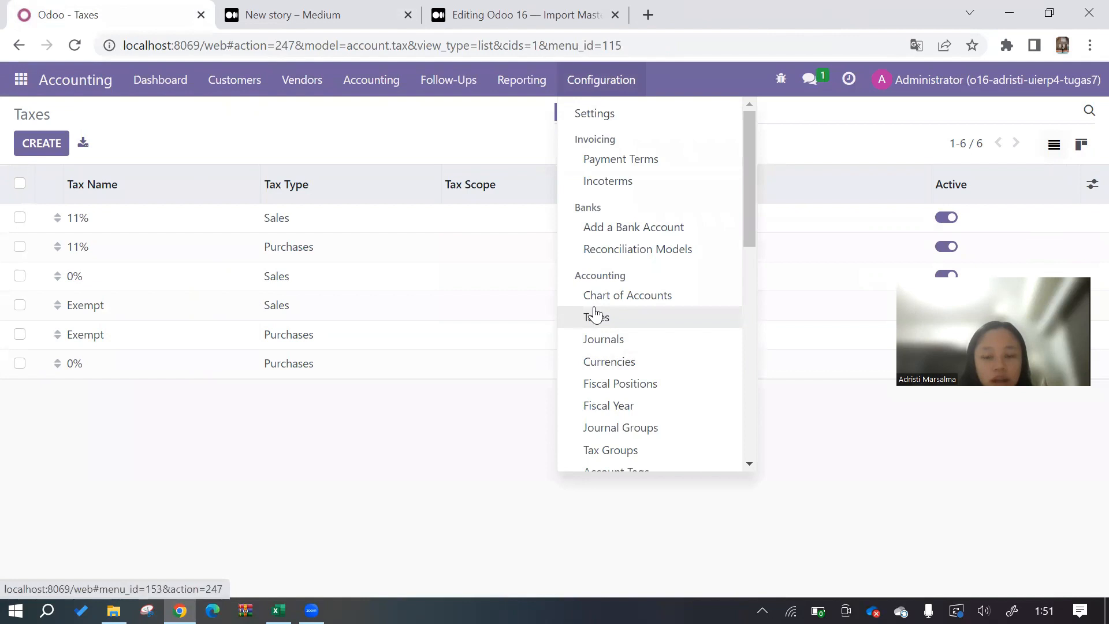
click(622, 325)
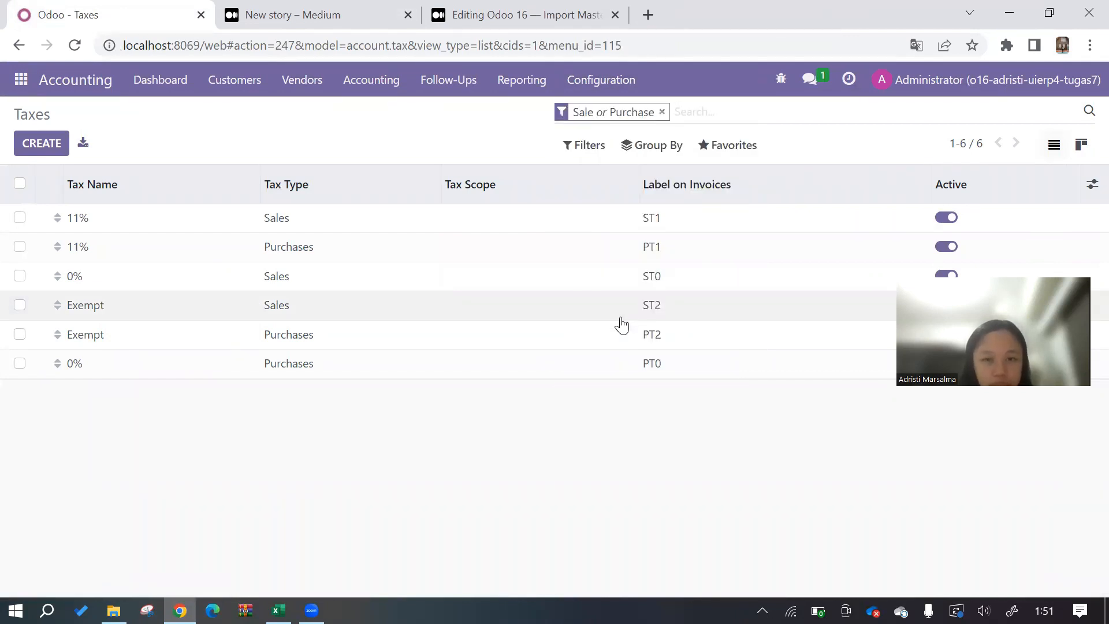
click(601, 77)
click(601, 317)
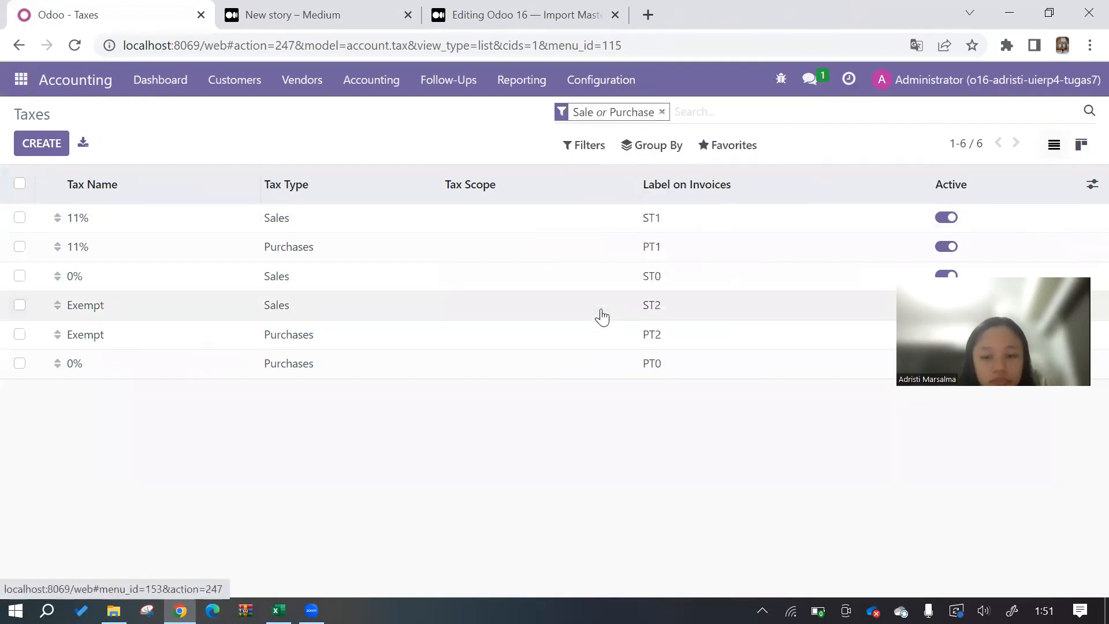
- Open the list of accounting journals
click(567, 79)
scroll(630, 386, down, 1)
scroll(630, 384, up, 1)
click(604, 341)
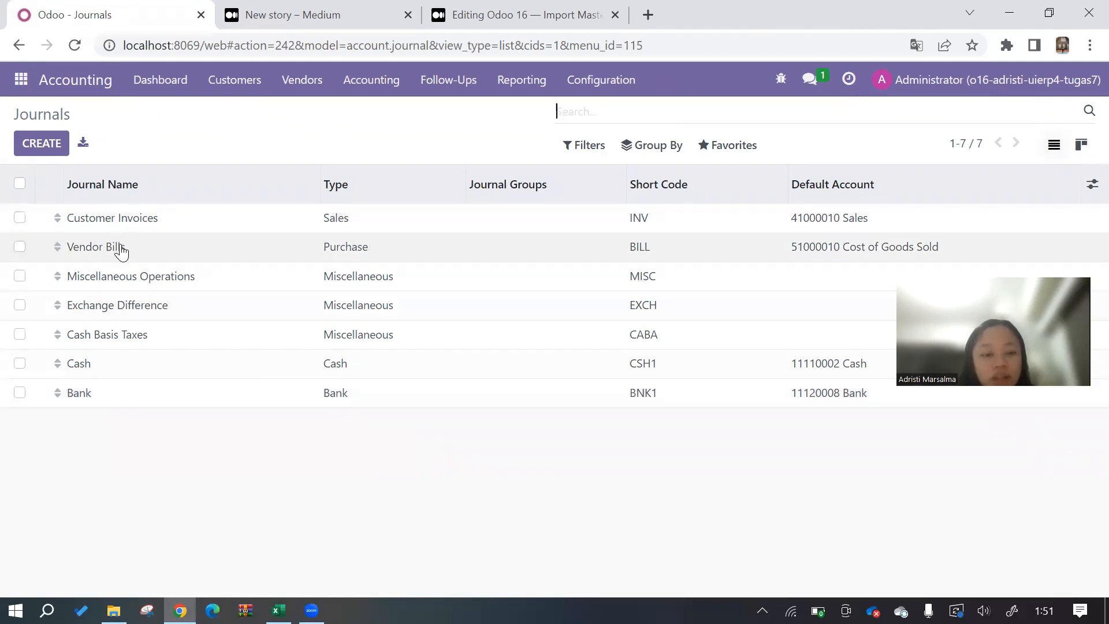
- Delete the Customer Invoices, Vendor Bills, Cash and Bank journals, keeping the three Miscellaneous-type journals
click(19, 184)
click(20, 276)
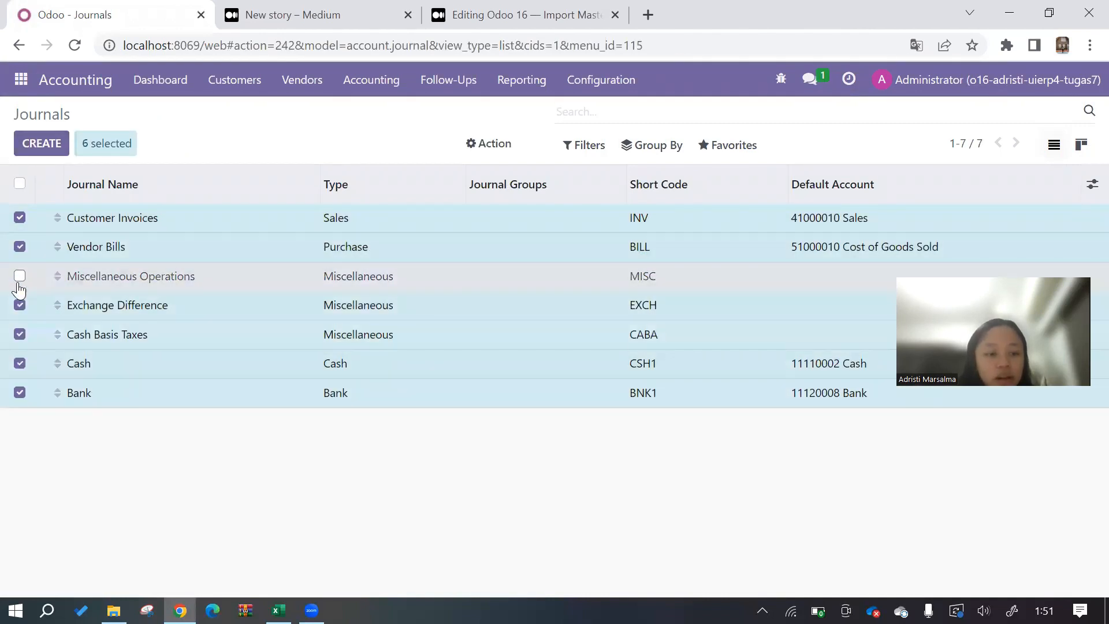
click(19, 306)
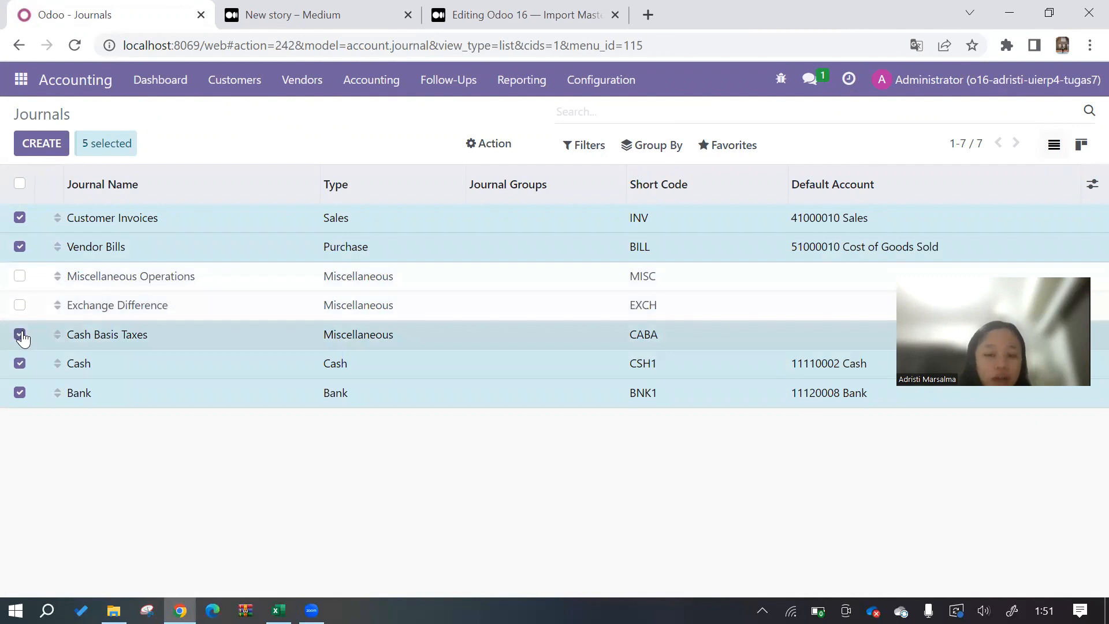
click(21, 335)
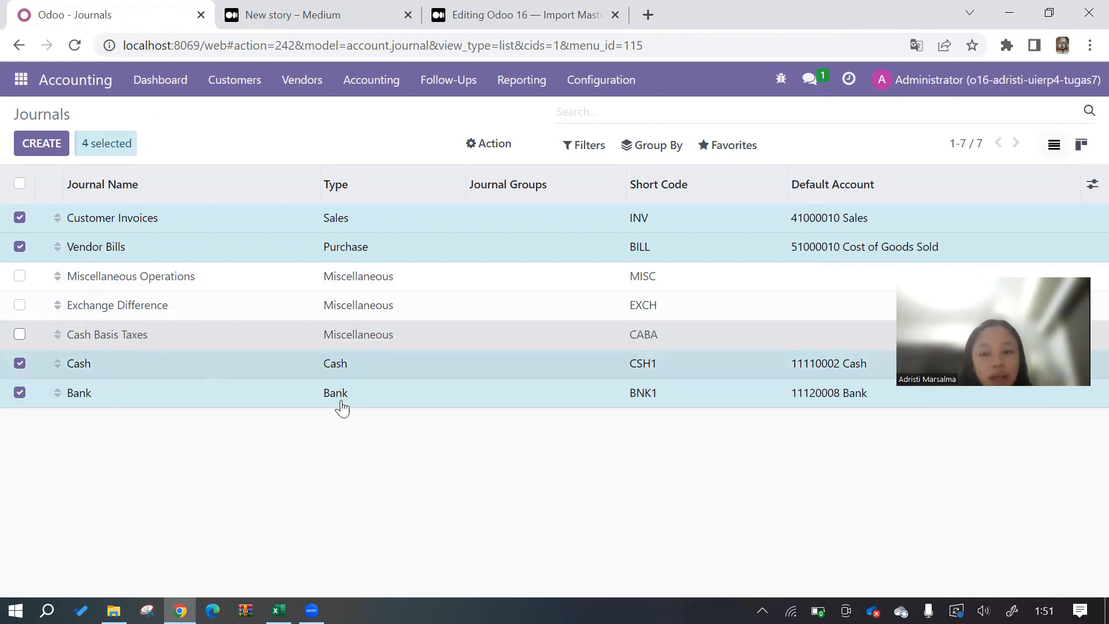
click(494, 147)
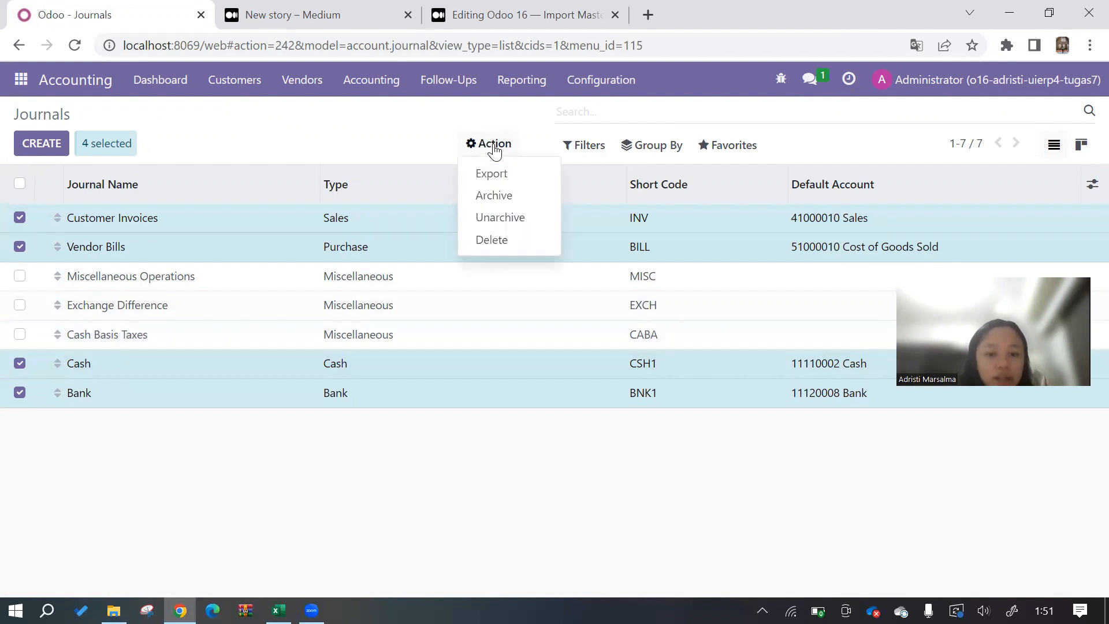
click(494, 239)
click(303, 200)
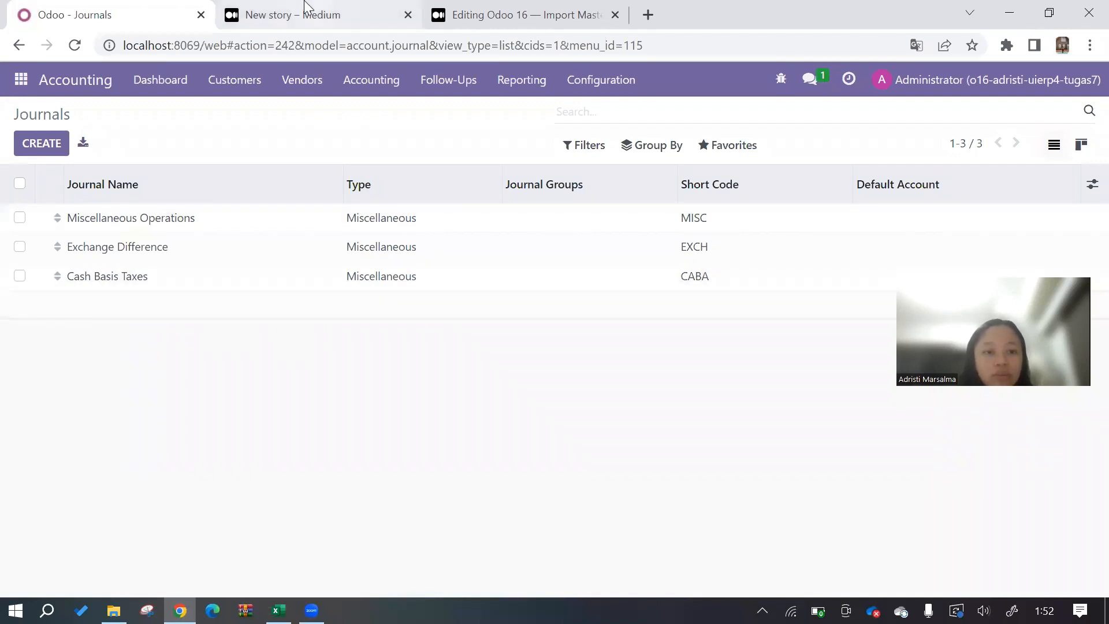
- Switch to the Medium article draft and read the instructions for deleting Odoo's default chart of accounts
click(515, 12)
click(430, 392)
scroll(430, 392, down, 5)
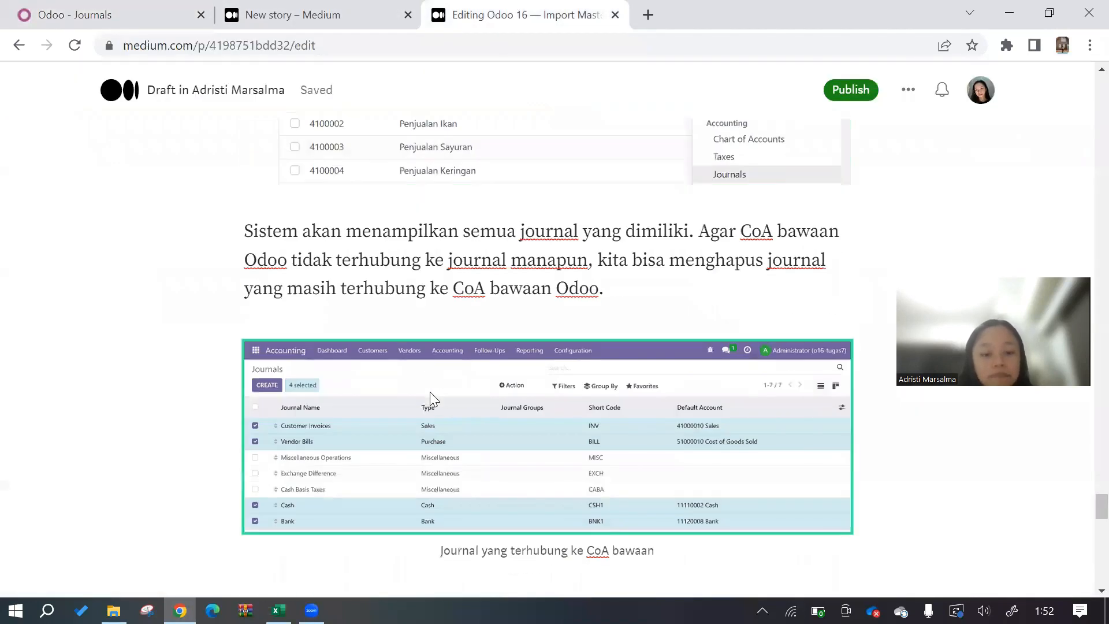
scroll(430, 392, down, 10)
click(432, 392)
scroll(431, 392, down, 3)
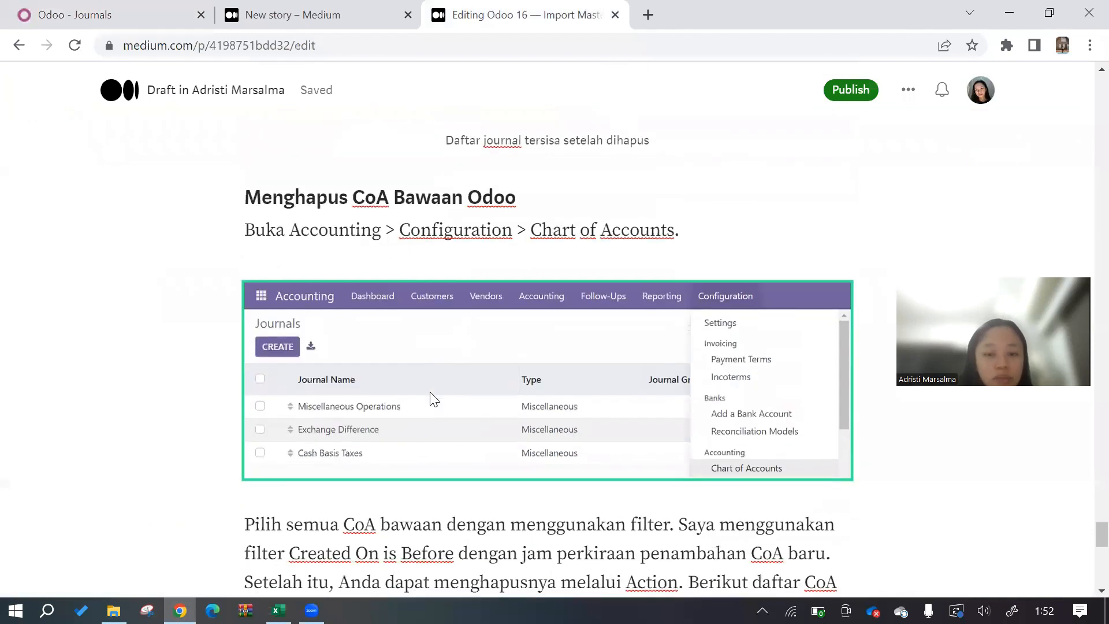
- Switch back to Odoo and open the Chart of Accounts
click(72, 8)
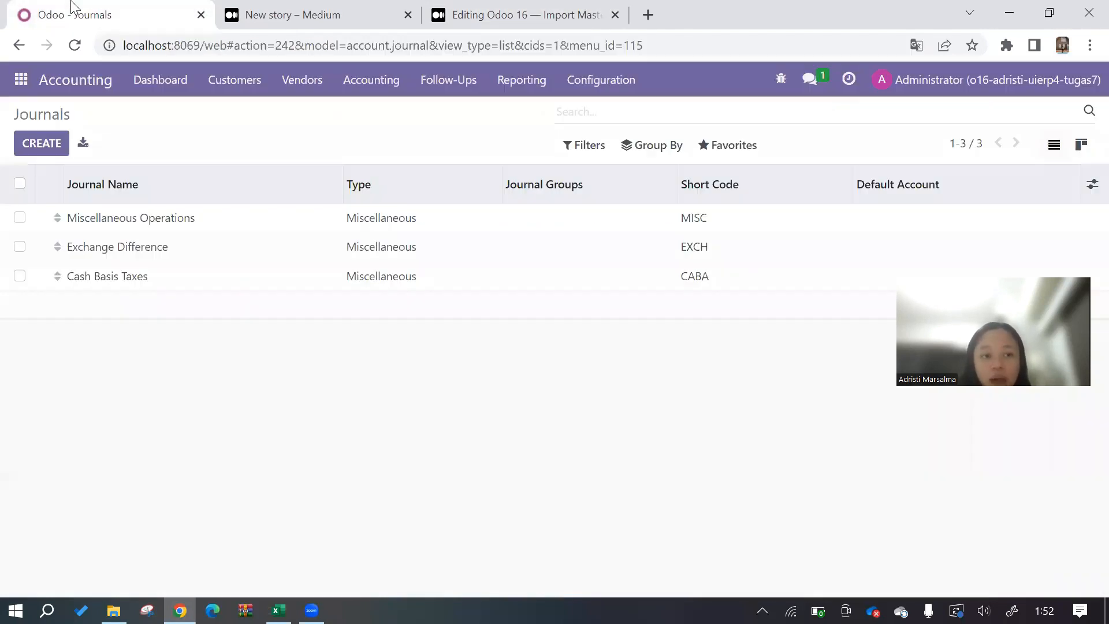
click(616, 92)
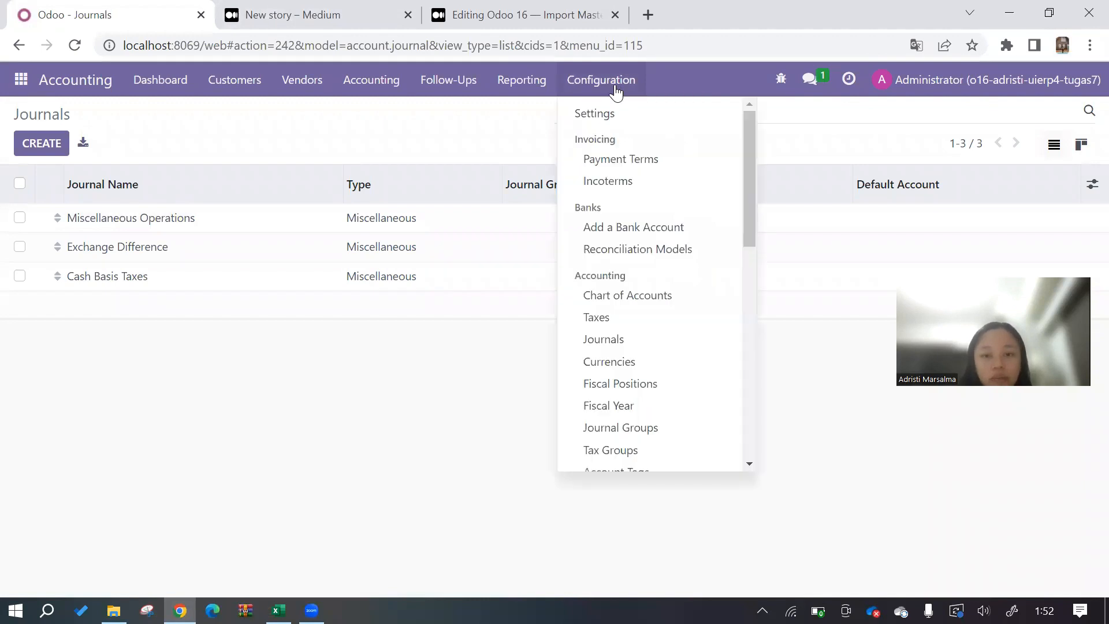
click(630, 299)
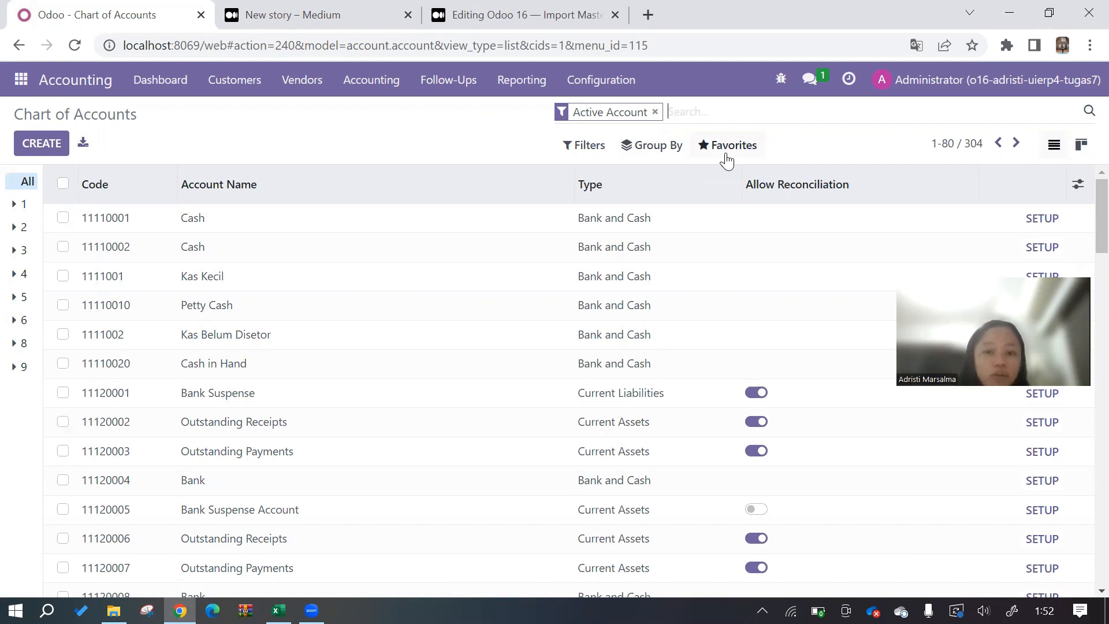
- Set up a custom filter on the accounts with the condition Created on is before
click(573, 153)
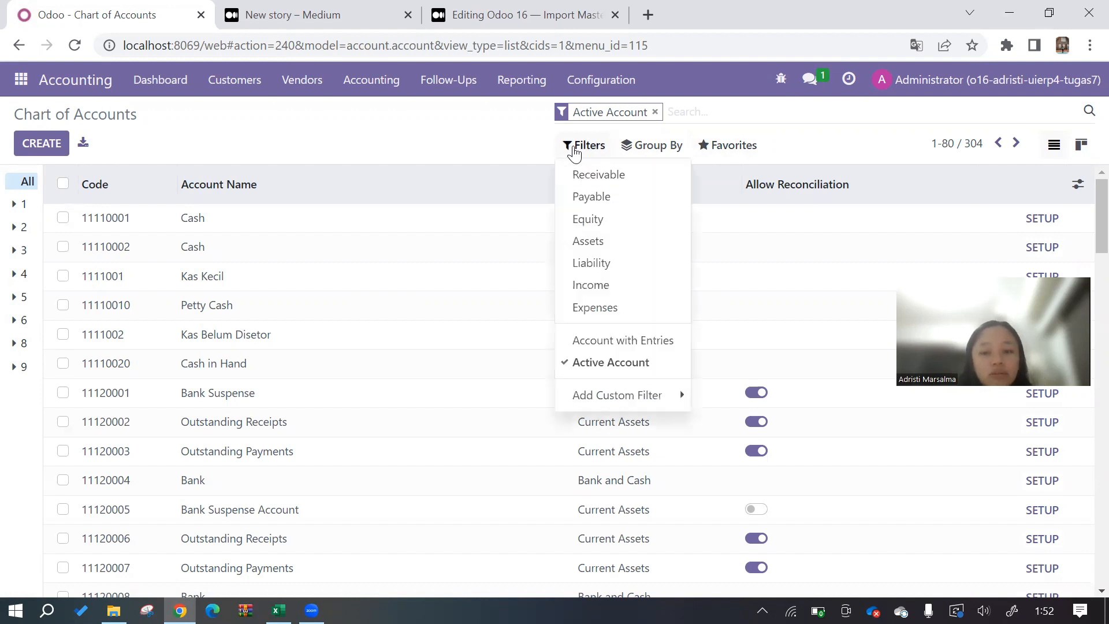
click(611, 404)
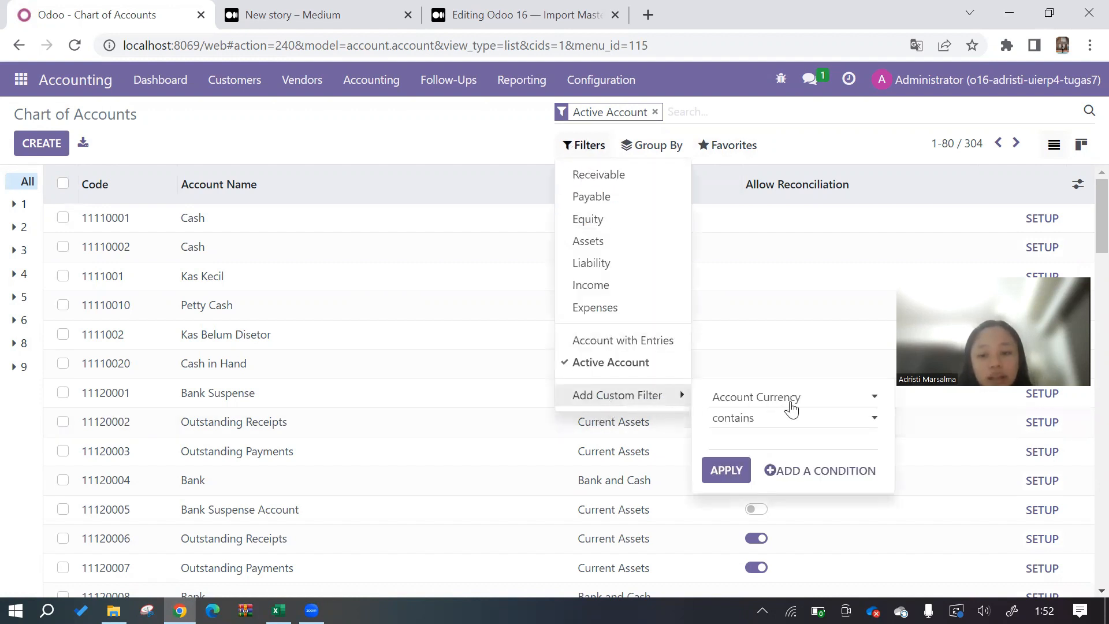
click(791, 405)
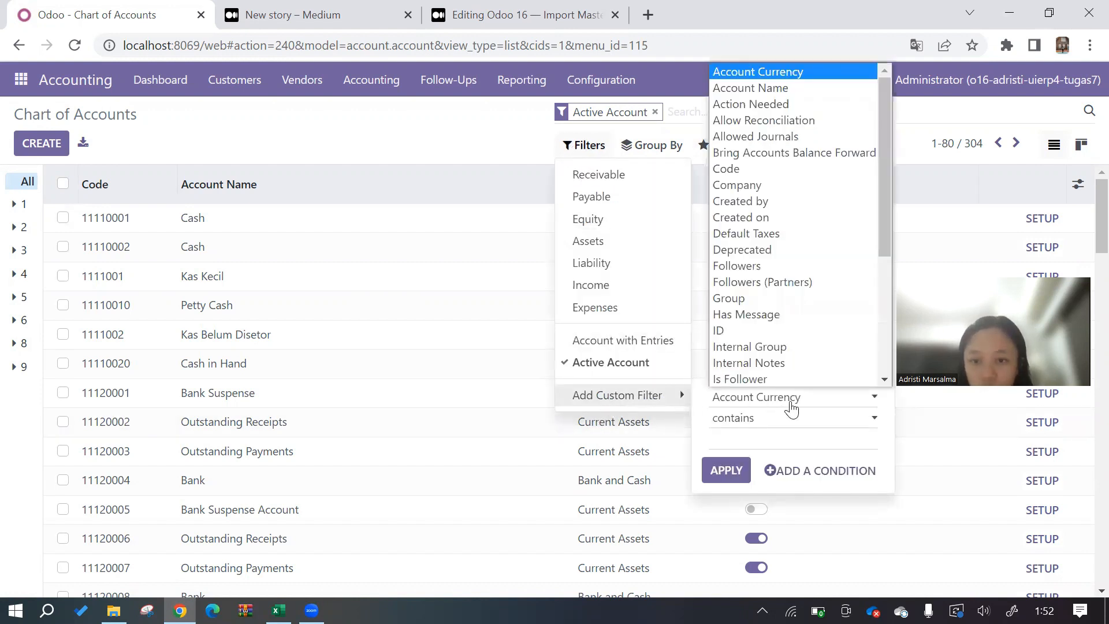
click(745, 217)
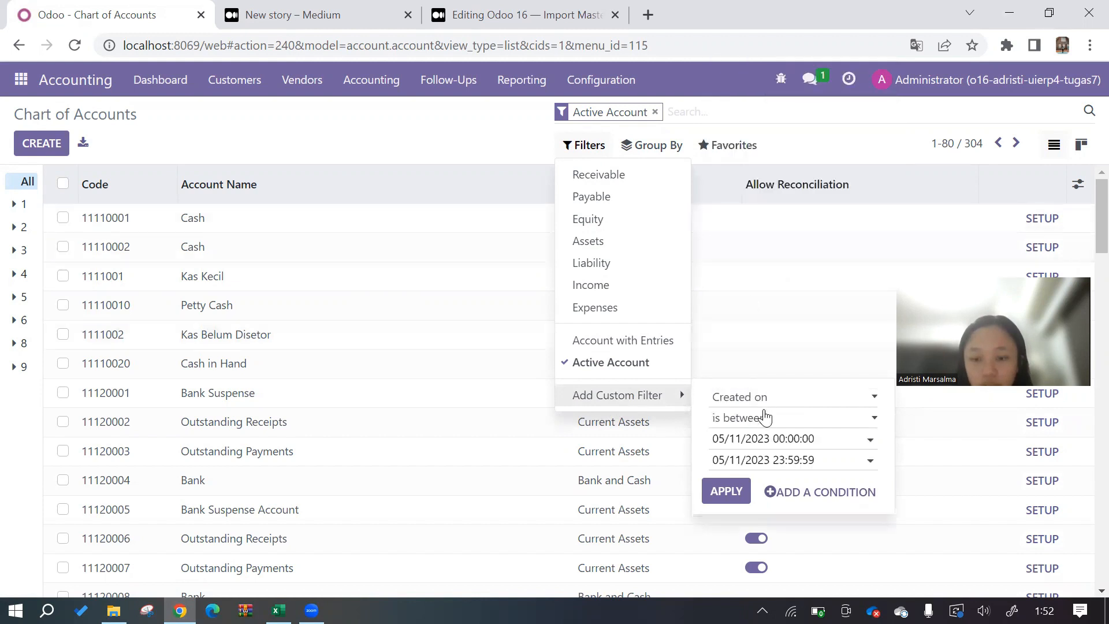
click(762, 418)
click(754, 501)
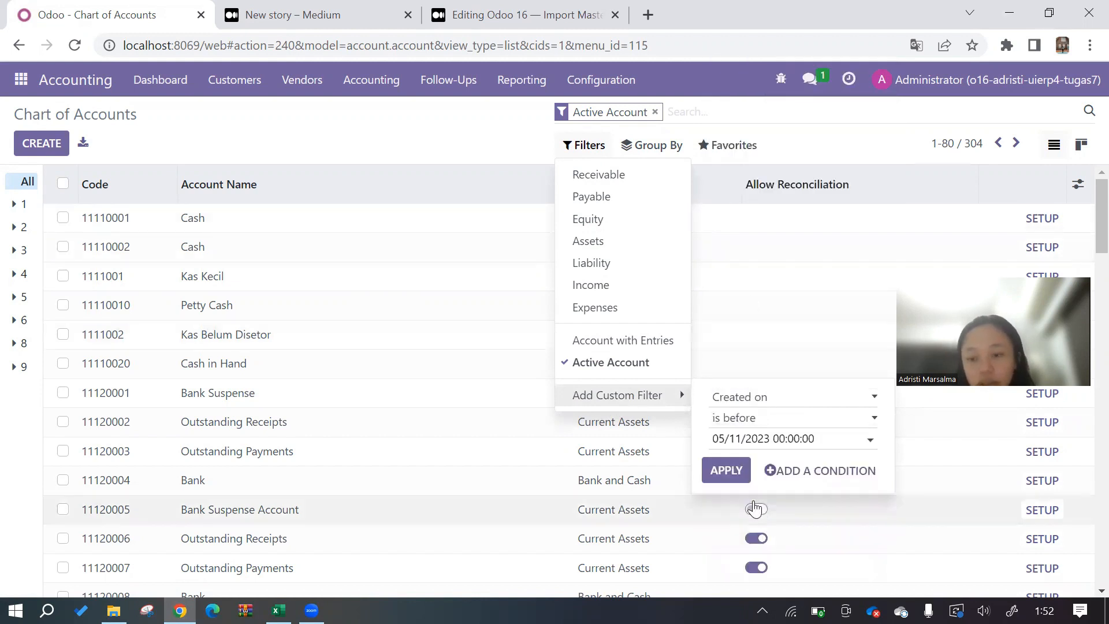
- Set the filter's cutoff to 05/11/2023 01:40:00 and apply it to the account list
click(817, 441)
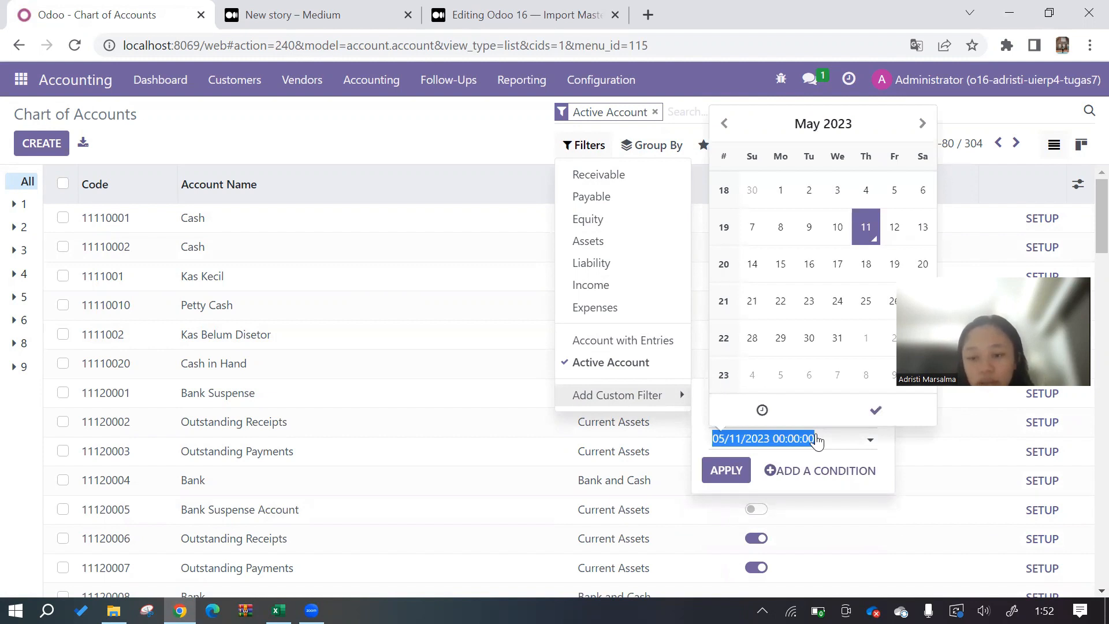
click(762, 409)
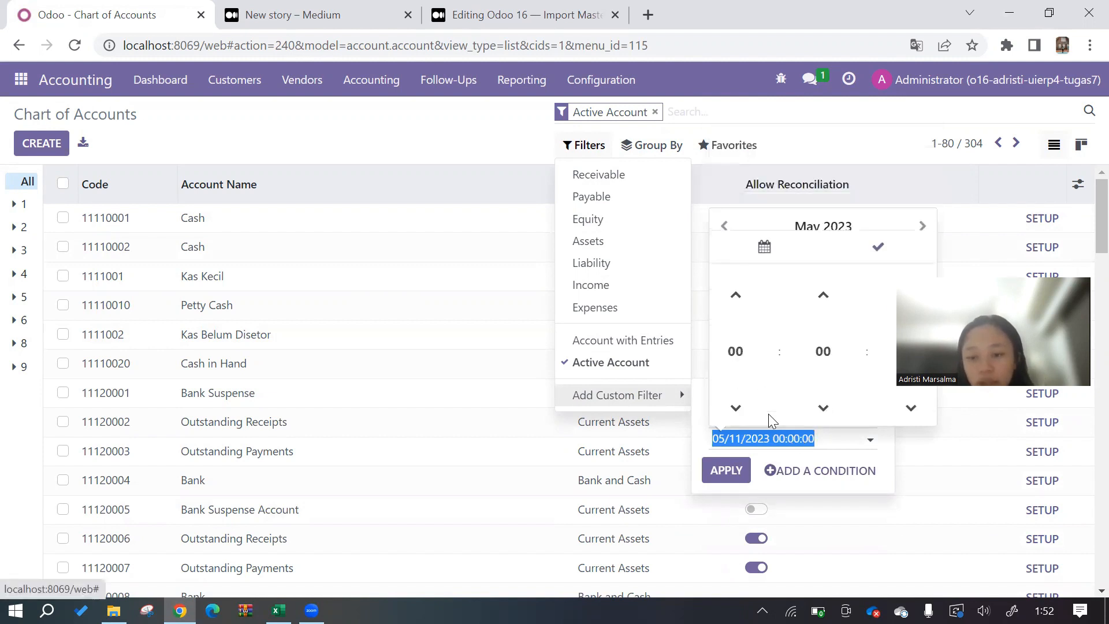
click(739, 362)
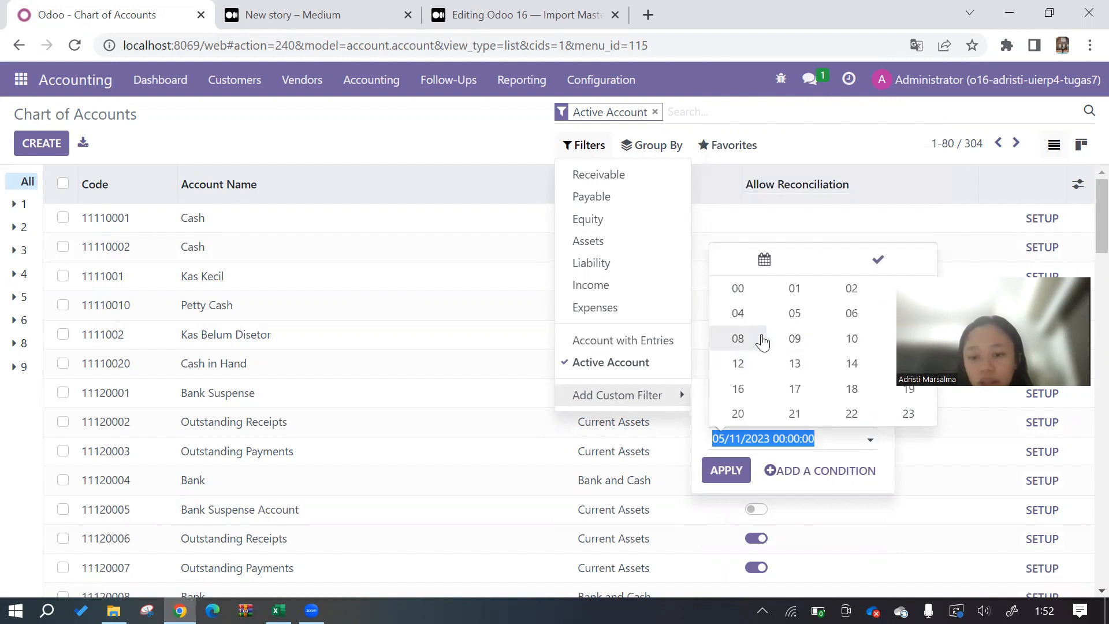
click(817, 303)
click(823, 336)
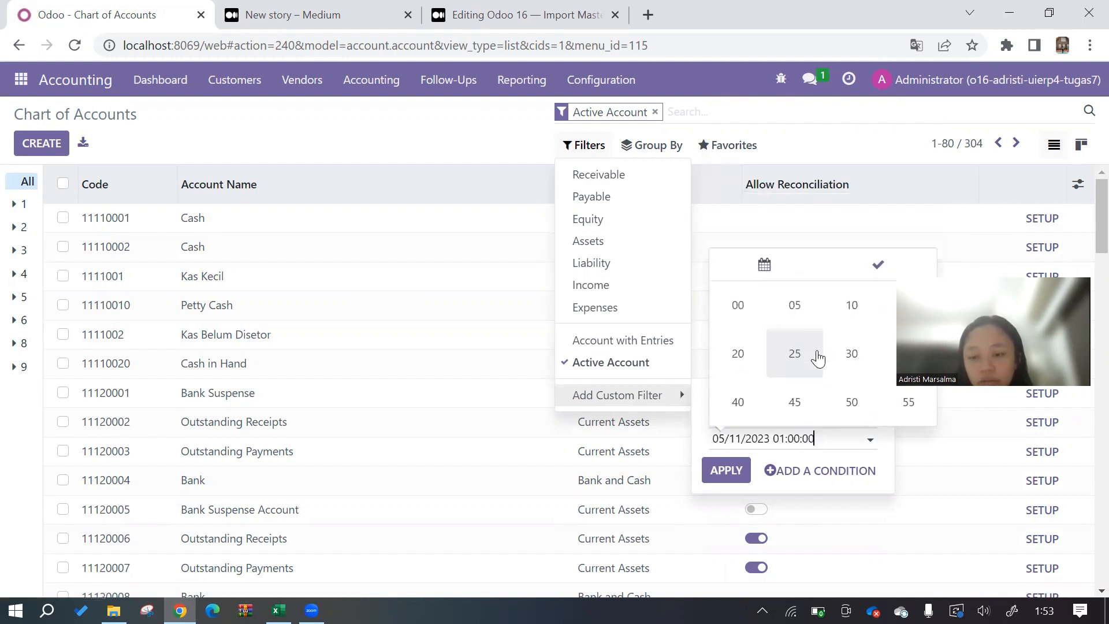
click(739, 403)
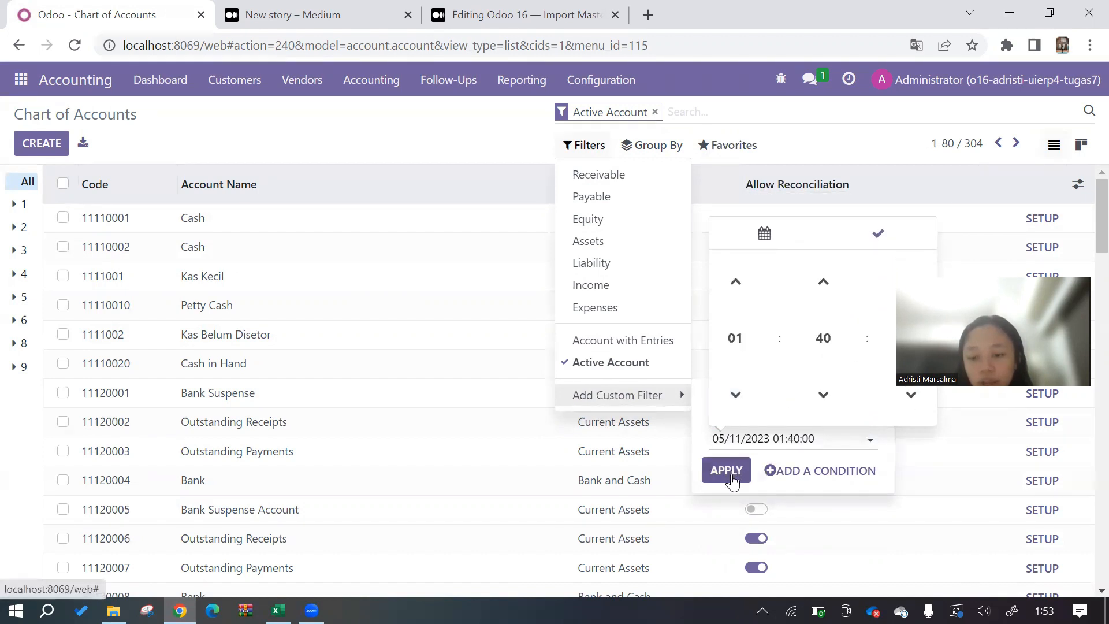
click(731, 473)
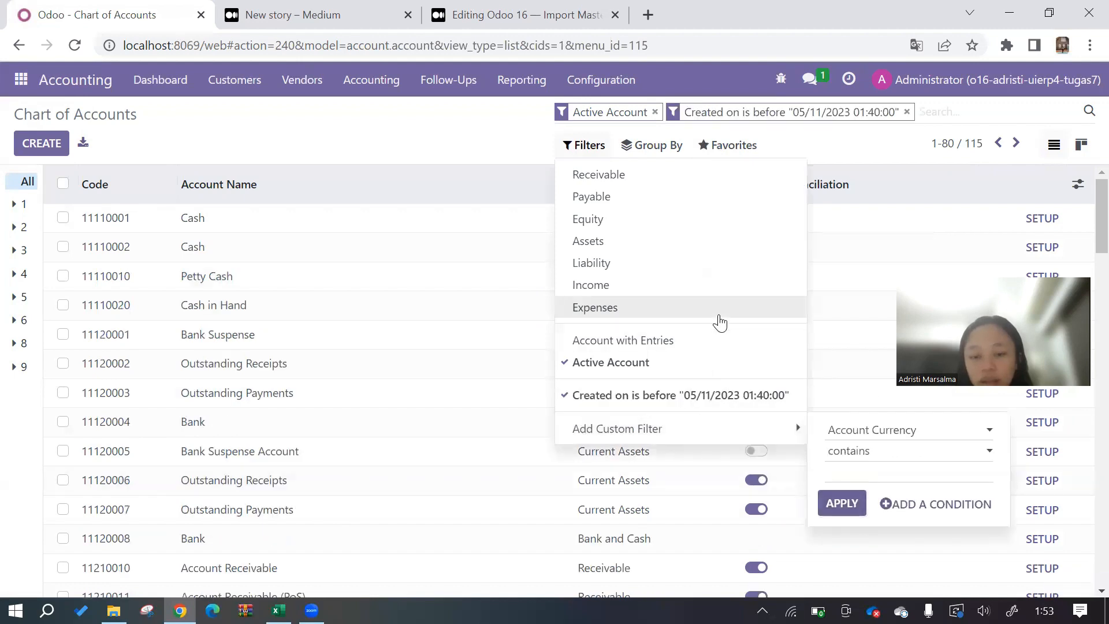
click(870, 153)
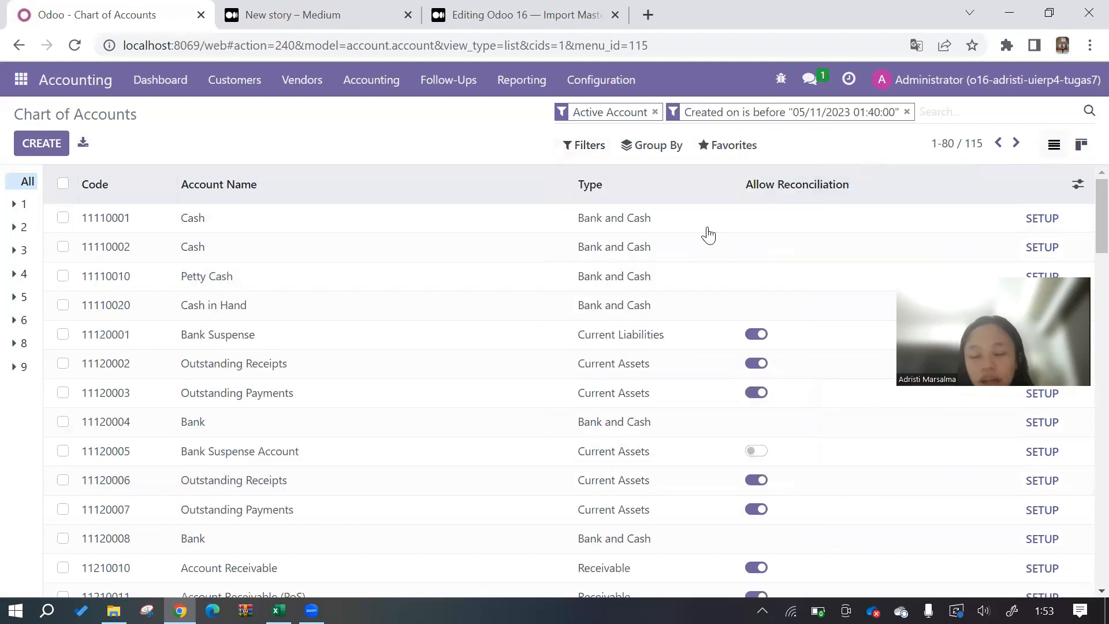
- Look through the filtered account list to check which default accounts it contains
scroll(631, 352, down, 20)
scroll(629, 350, down, 15)
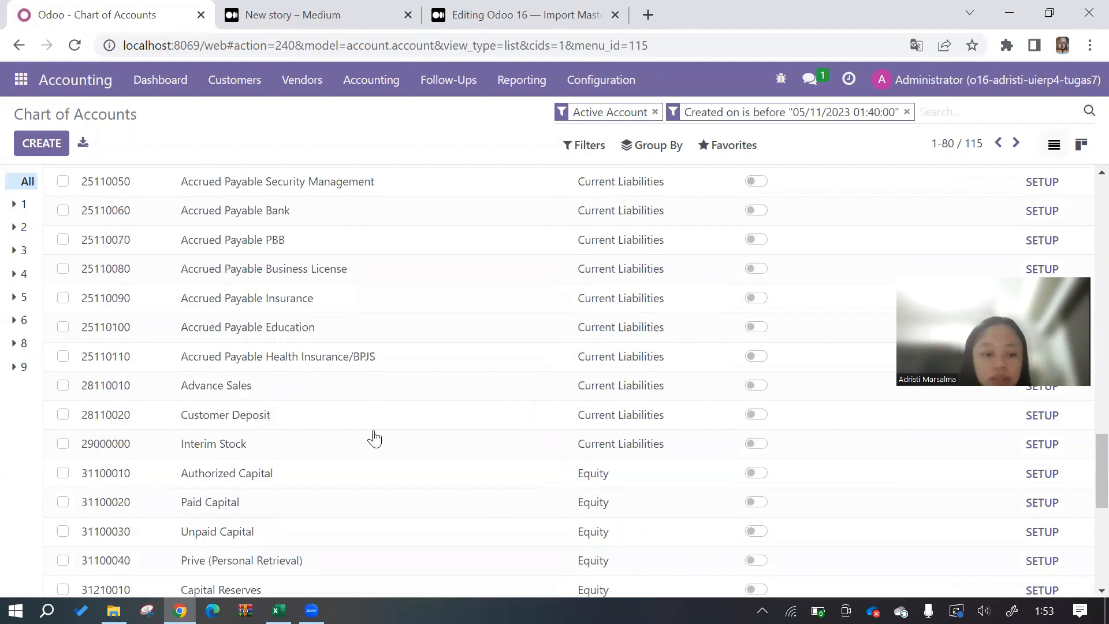
scroll(289, 347, up, 4)
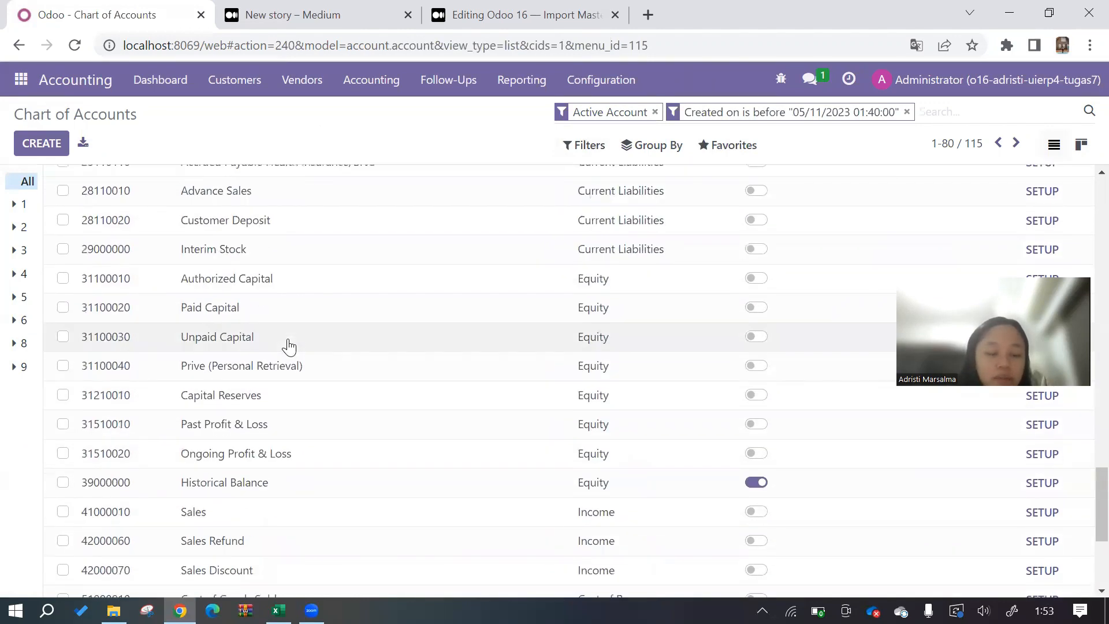
scroll(289, 346, up, 6)
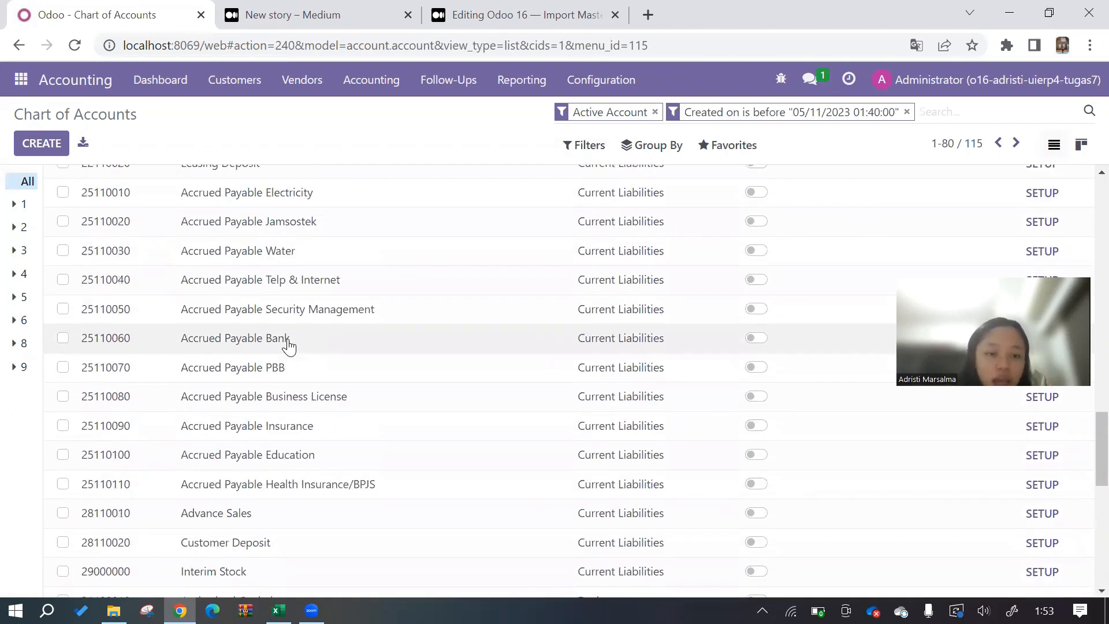
scroll(289, 345, up, 12)
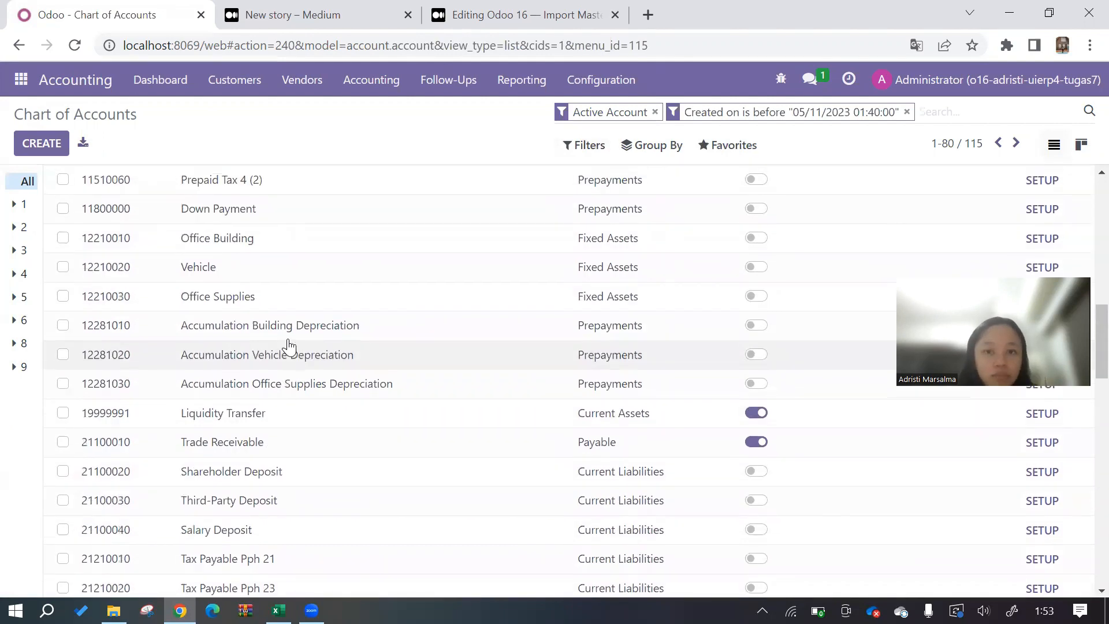
scroll(289, 346, up, 10)
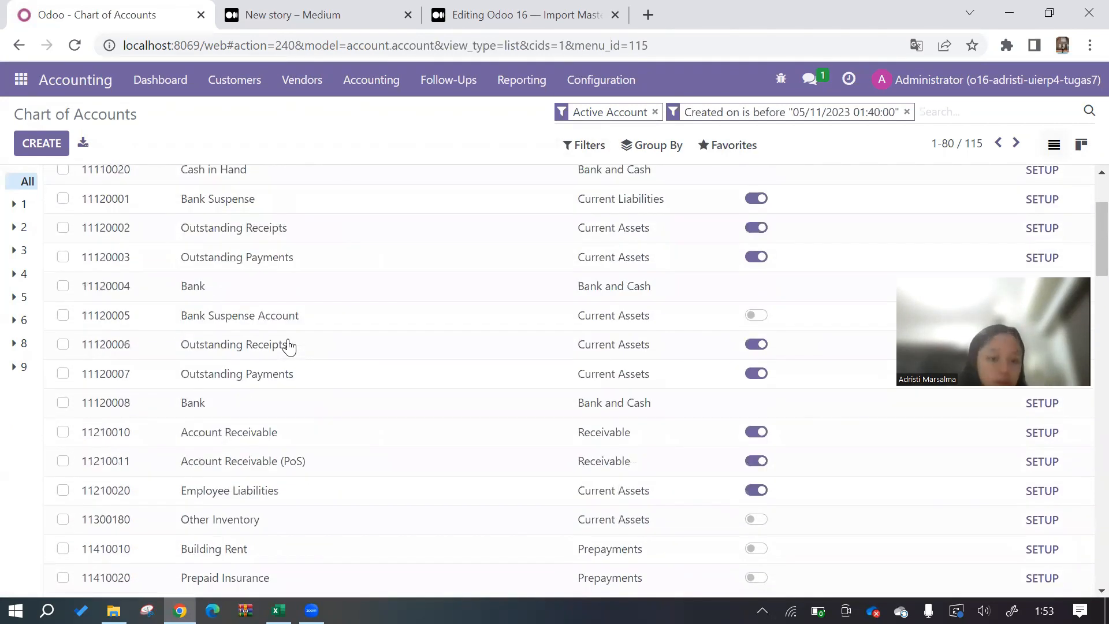
scroll(289, 345, up, 3)
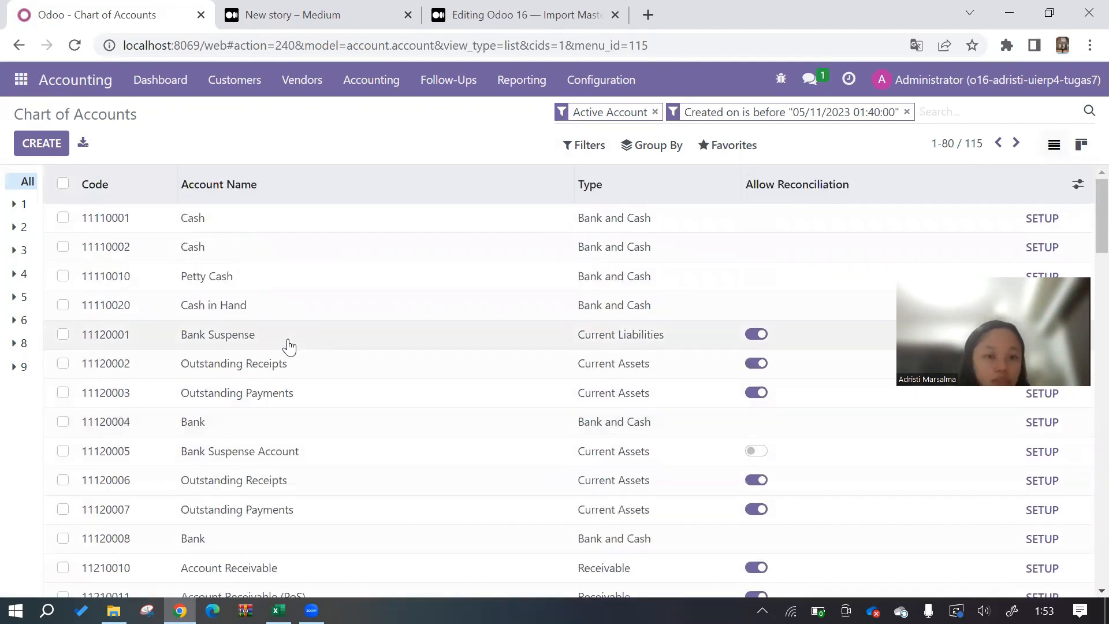
- Delete all the default accounts on the first page of the filtered list
click(63, 184)
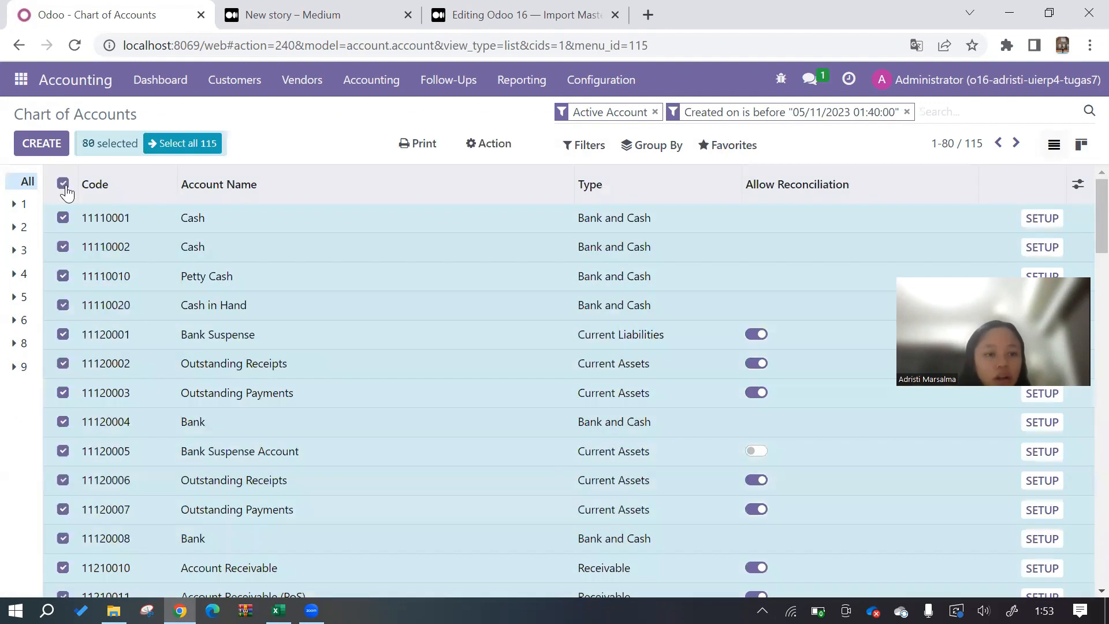
scroll(538, 471, down, 15)
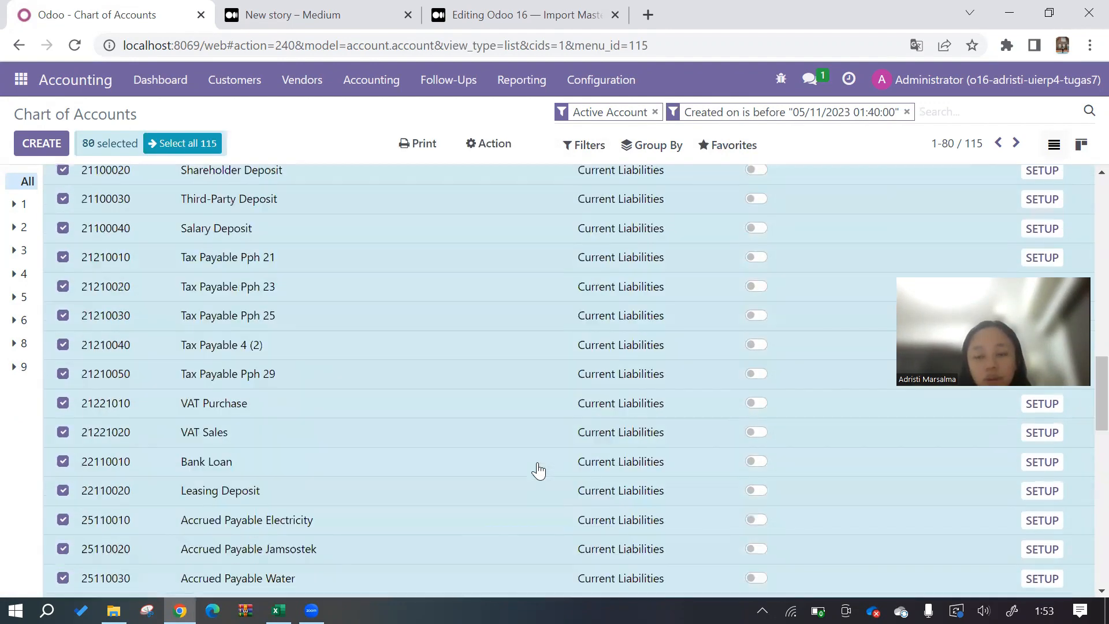
scroll(537, 471, down, 10)
scroll(537, 470, up, 20)
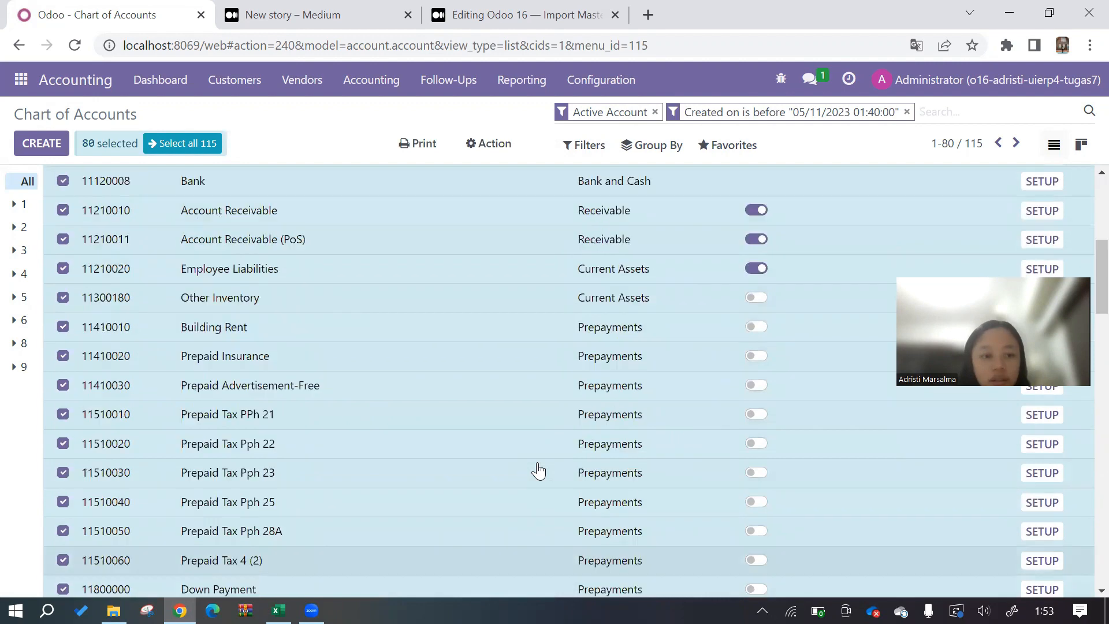
click(495, 145)
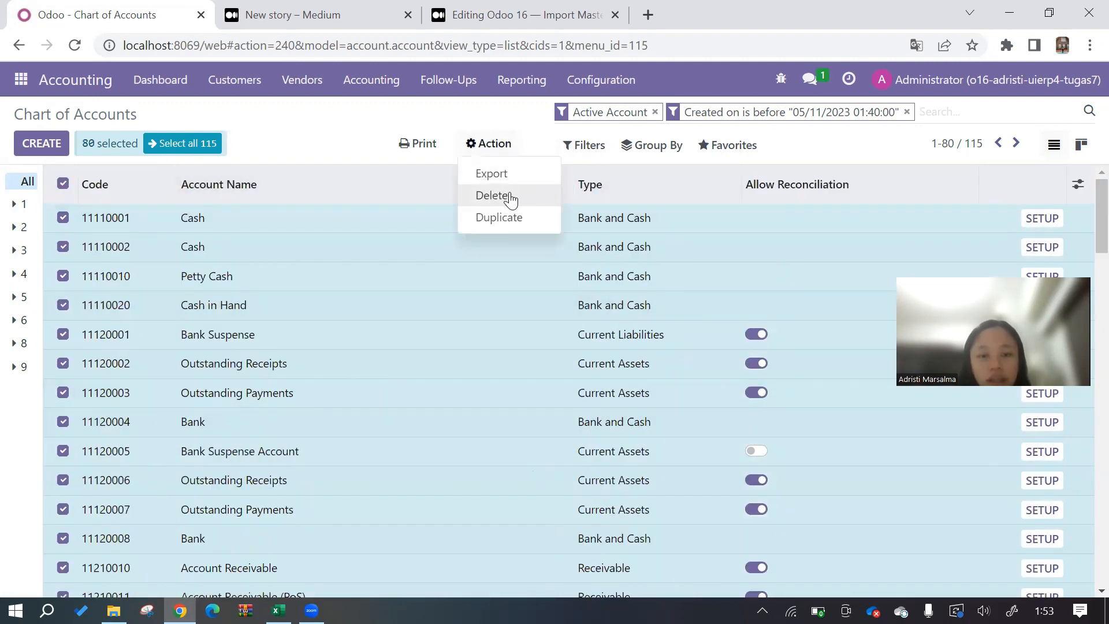
click(510, 197)
key(Return)
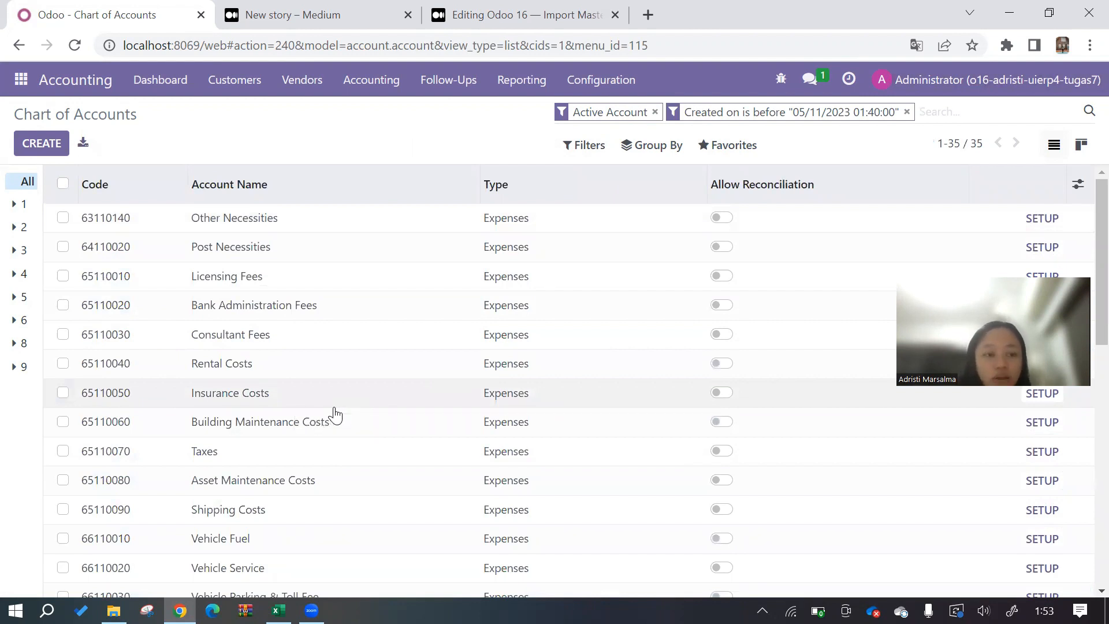
- Delete all the remaining default accounts in the list filtered by creation date
click(63, 184)
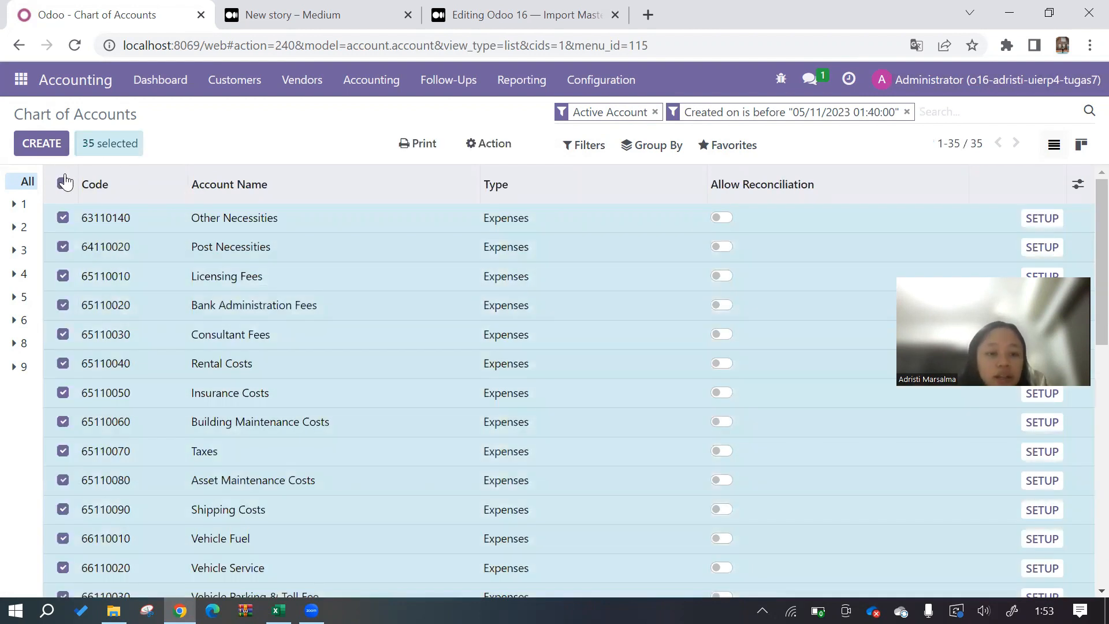
click(508, 149)
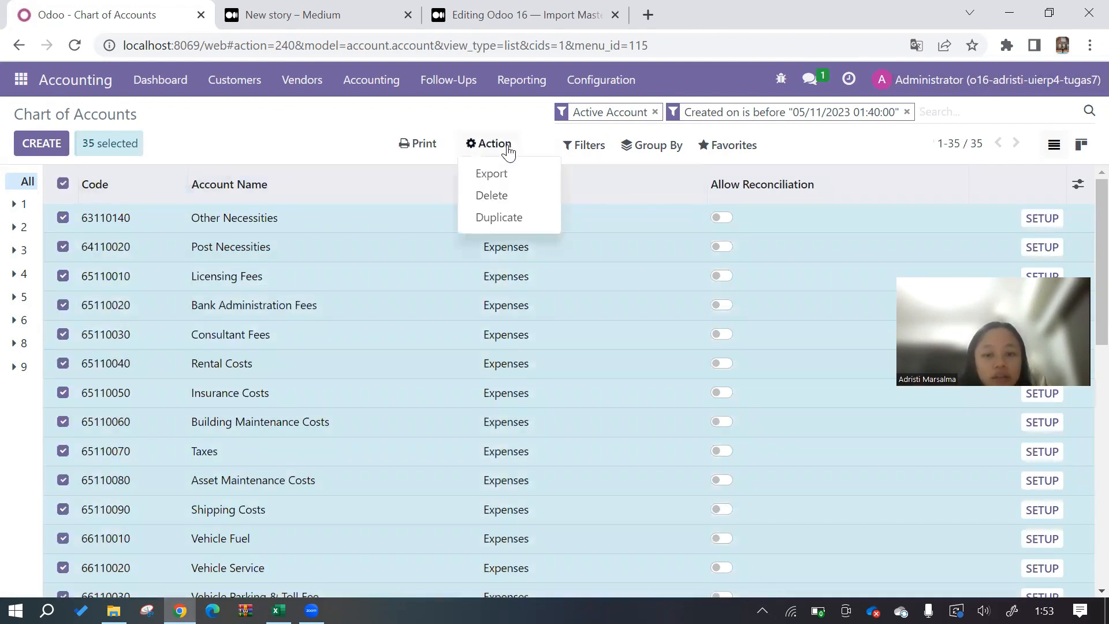
click(518, 196)
click(297, 200)
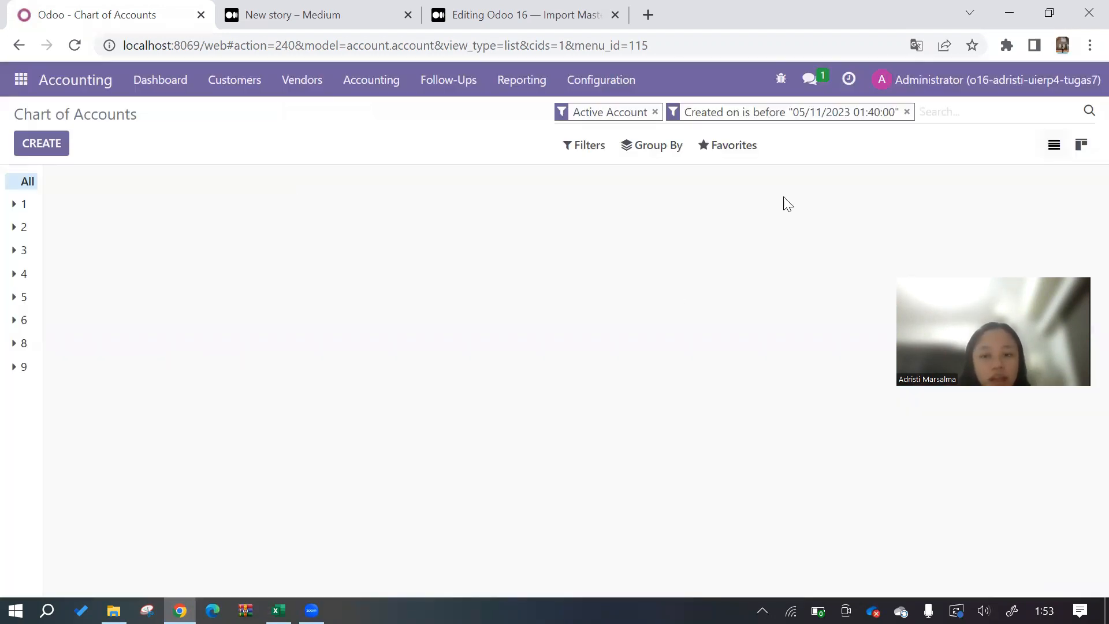
- Remove the Created on filter and look through the remaining active accounts in the chart of accounts
click(907, 112)
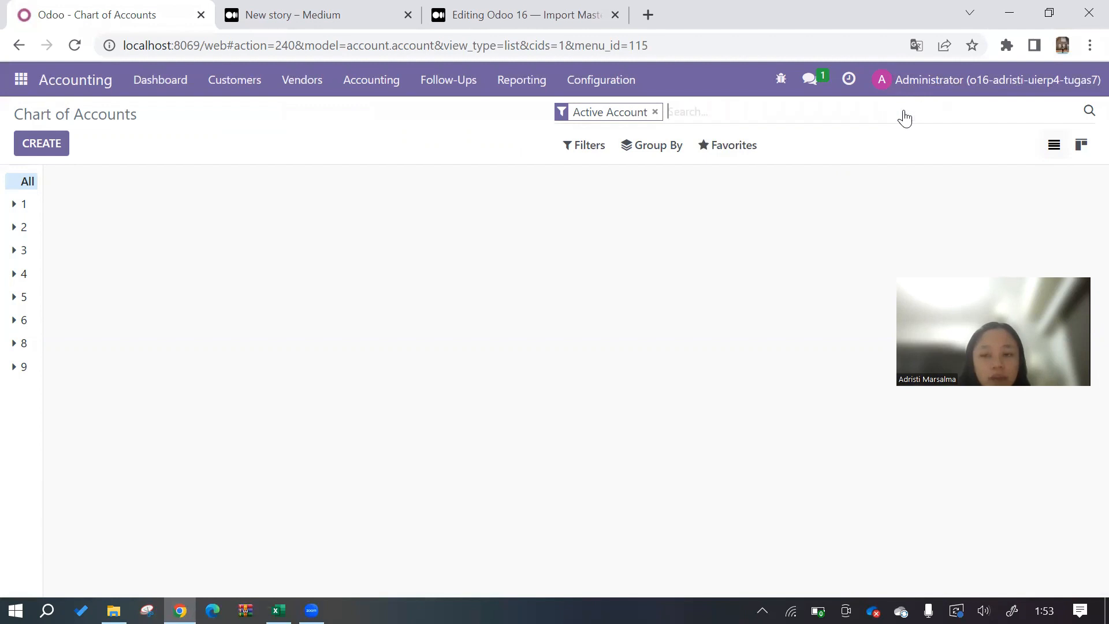
scroll(626, 294, down, 3)
scroll(626, 294, up, 2)
scroll(624, 295, down, 10)
scroll(623, 295, up, 11)
scroll(272, 349, down, 18)
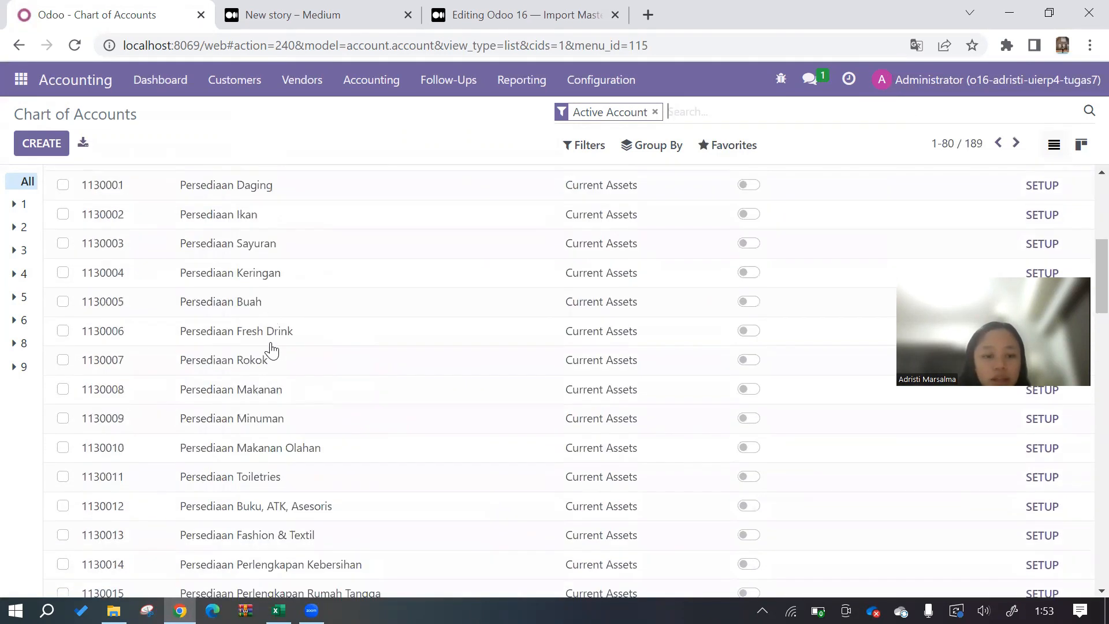
scroll(272, 349, down, 15)
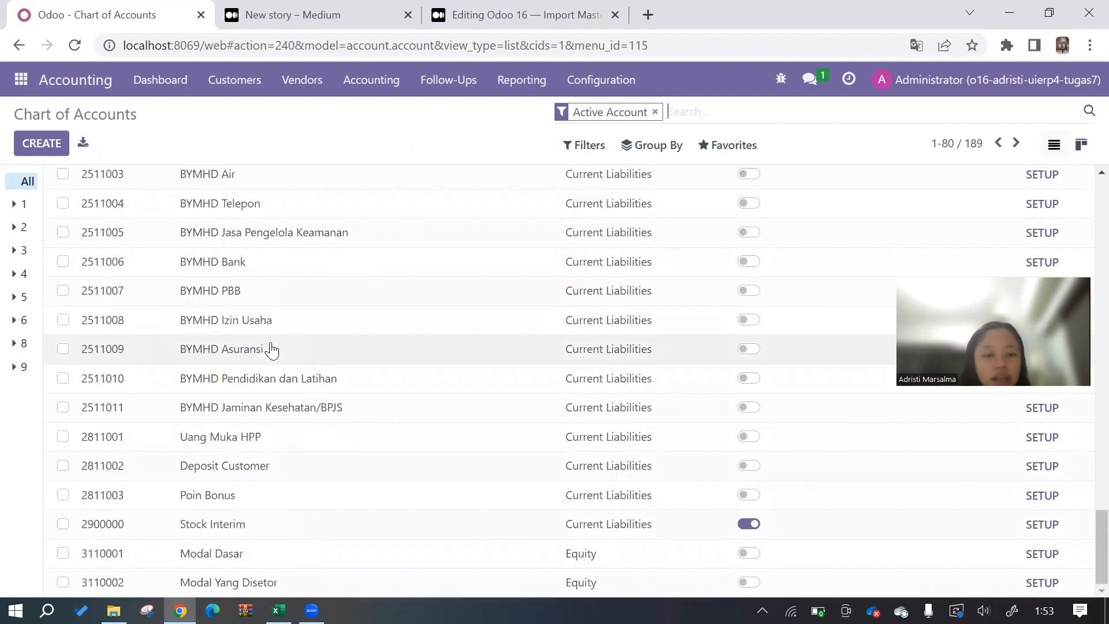
scroll(286, 278, up, 20)
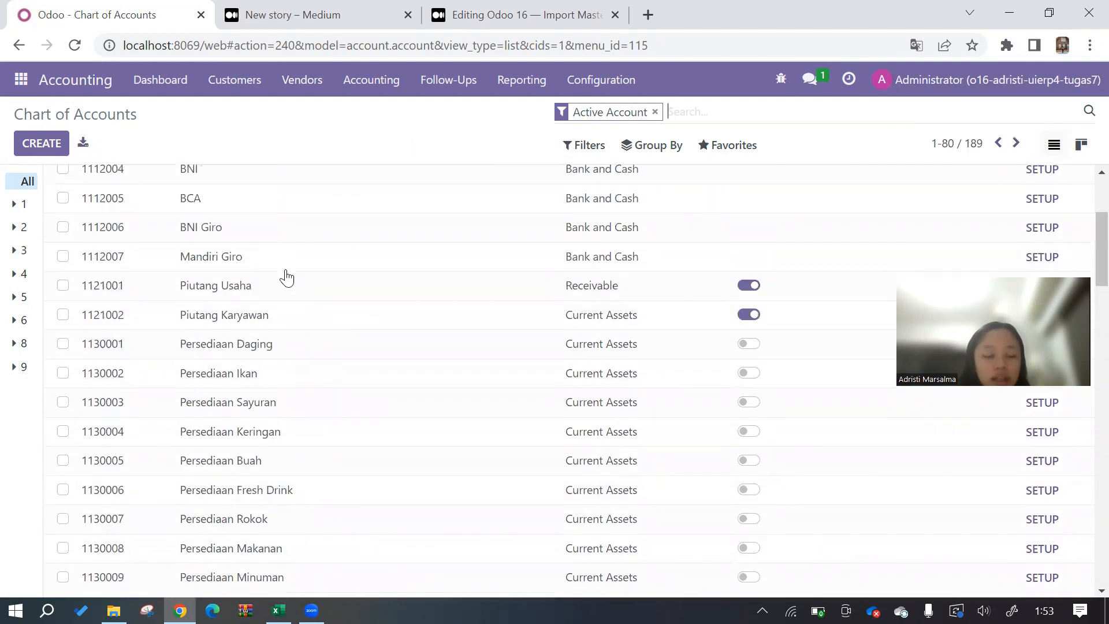
scroll(286, 277, up, 4)
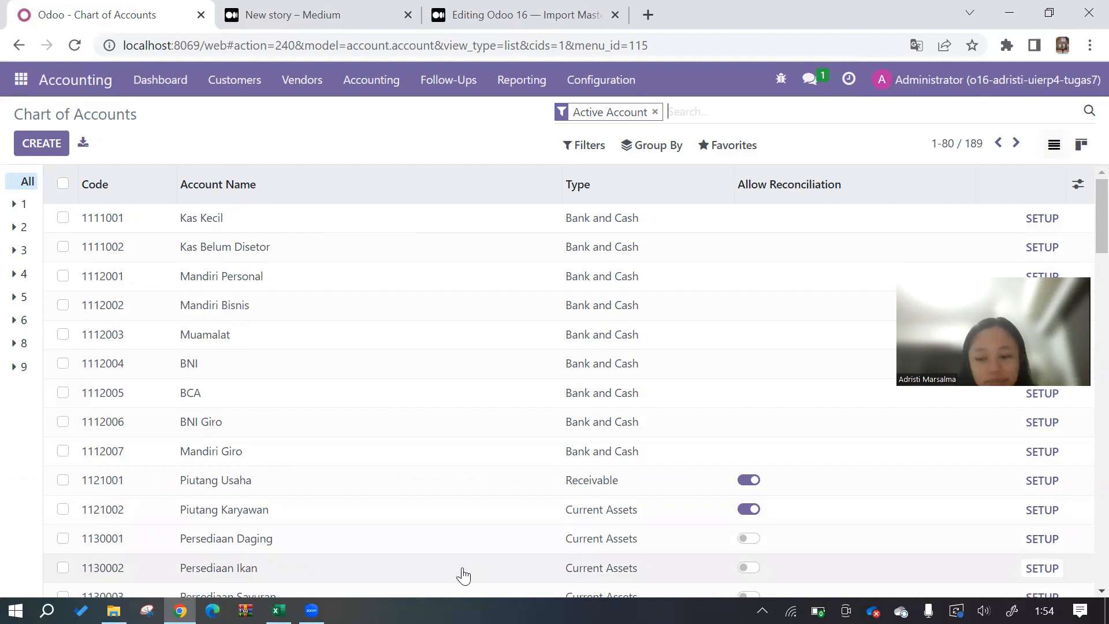
key(alt+Tab)
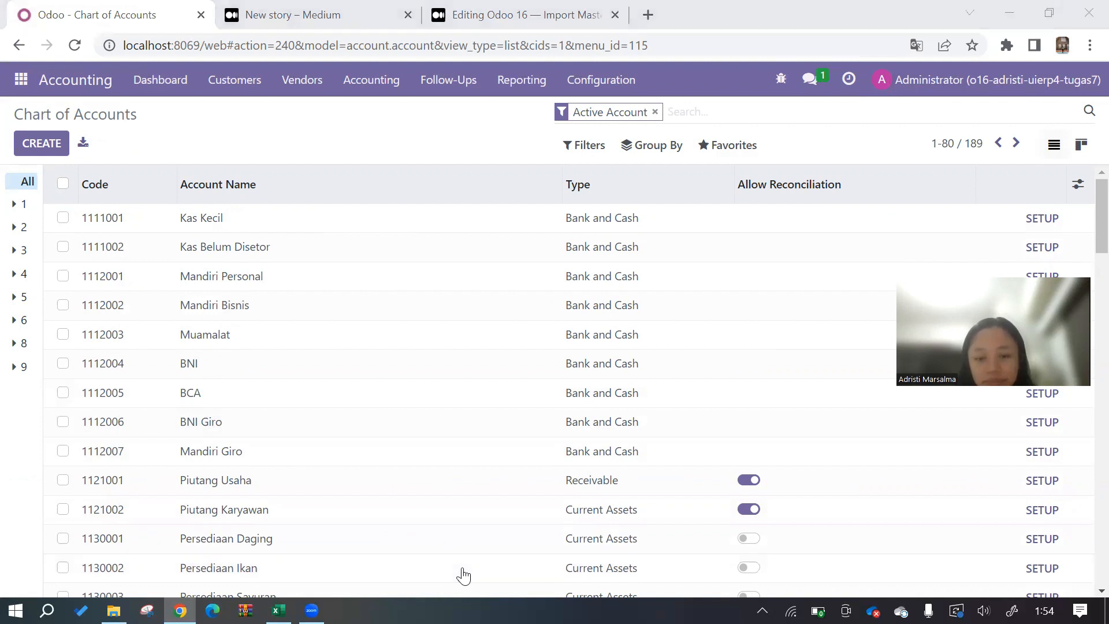